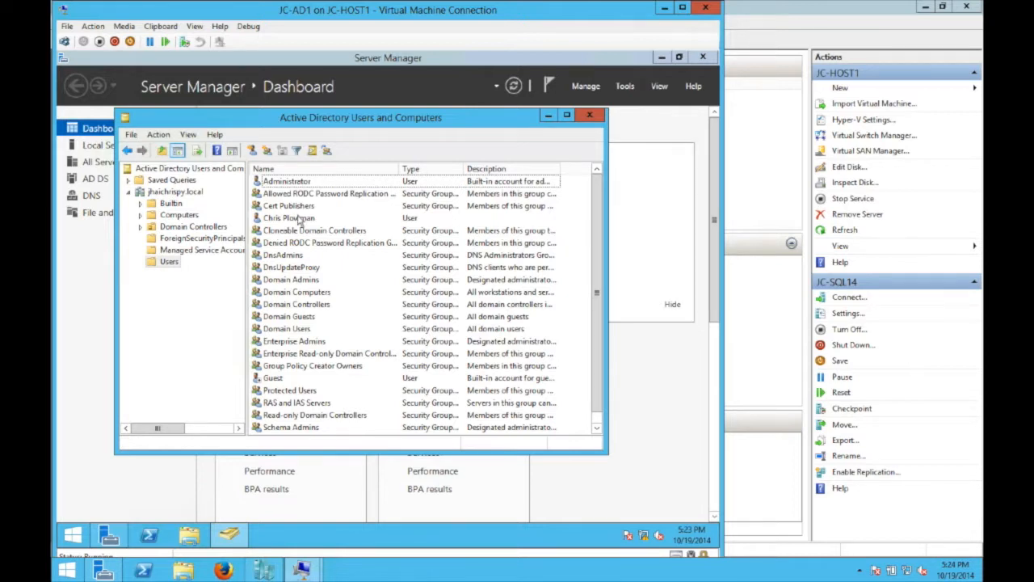
- Start a new user in Users named 'SQL Server' with logon name SQL
{"action": "right_click", "coordinate": [169, 264]}
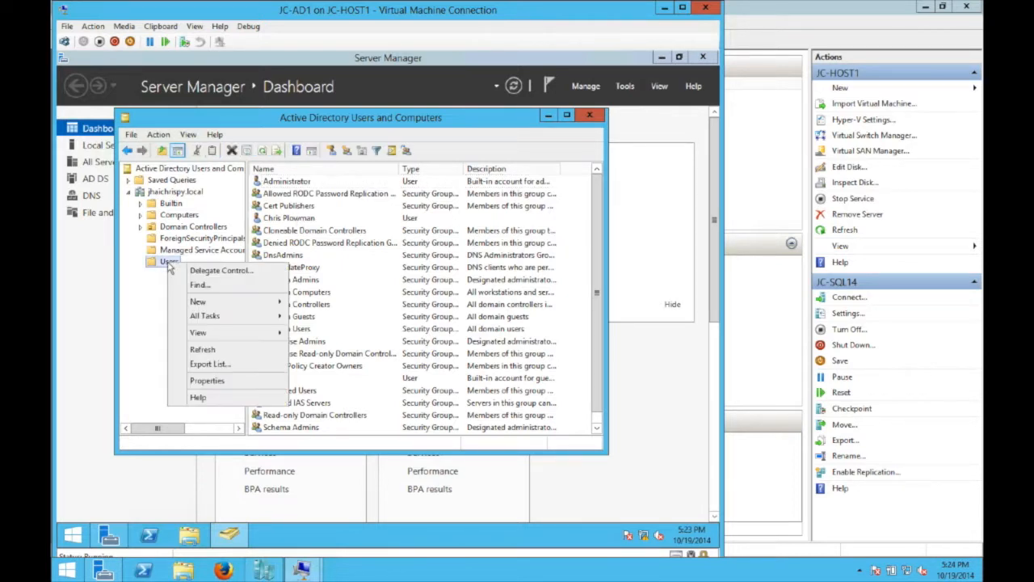
{"action": "mouse_move", "coordinate": [245, 308]}
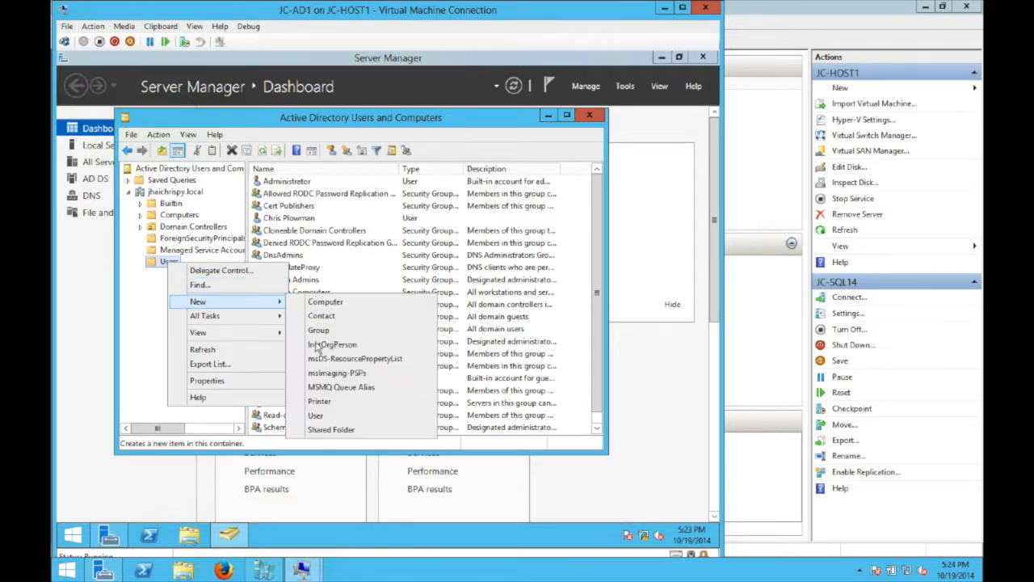
{"action": "left_click", "coordinate": [326, 418]}
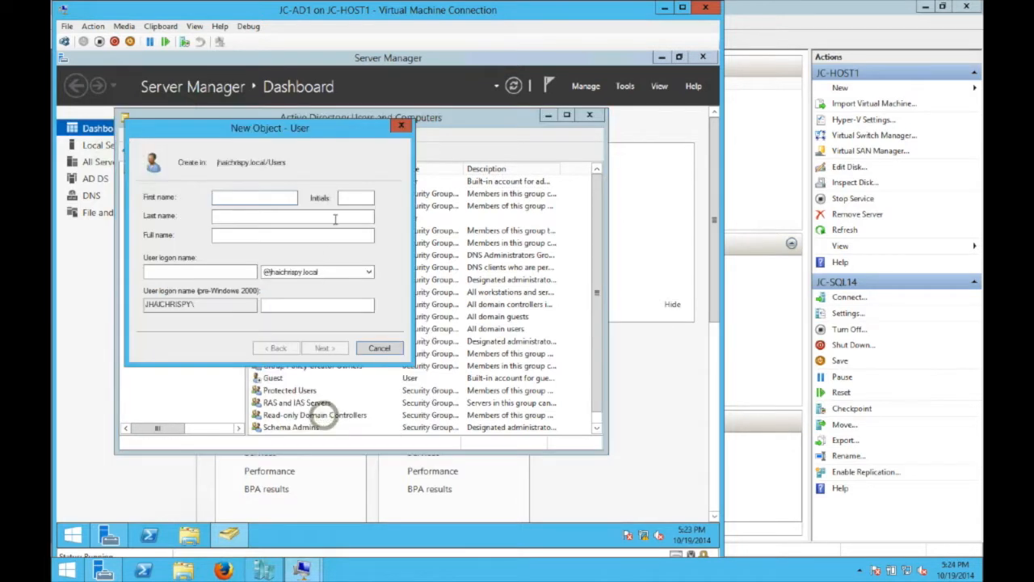
{"action": "type", "text": "SQ"}
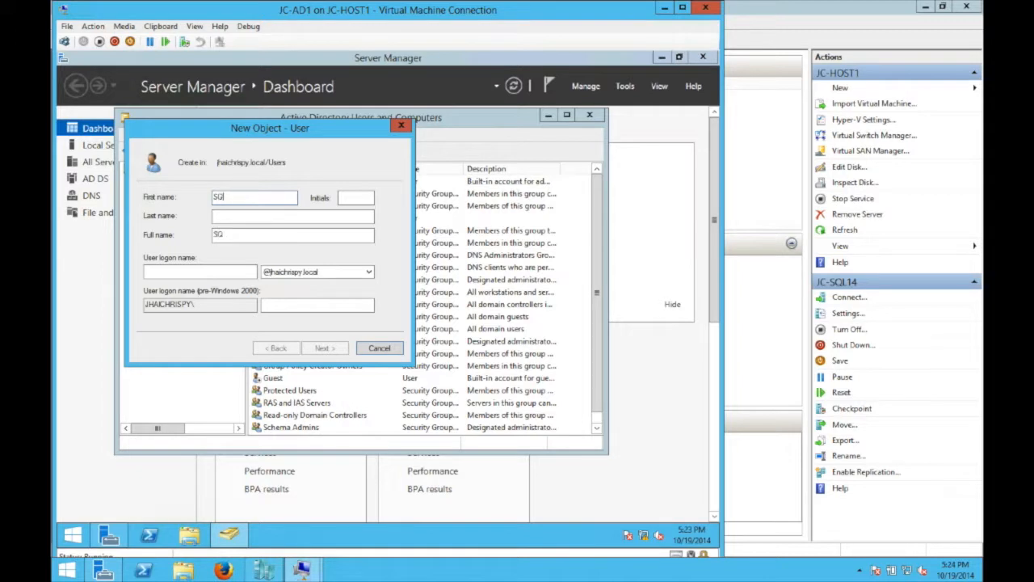
{"action": "type", "text": "L Server"}
{"action": "key", "text": "Tab"}
{"action": "key", "text": "Tab"}
{"action": "type", "text": "SQL"}
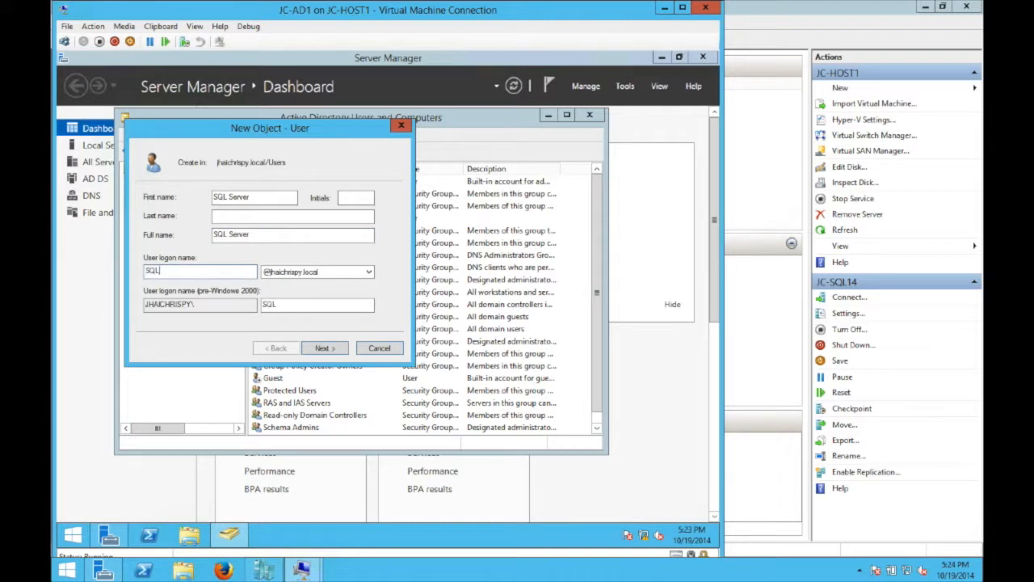
{"action": "left_click", "coordinate": [328, 347]}
- Give the SQL account a password that cannot be changed and never expires, and create it
{"action": "type", "text": "•"}
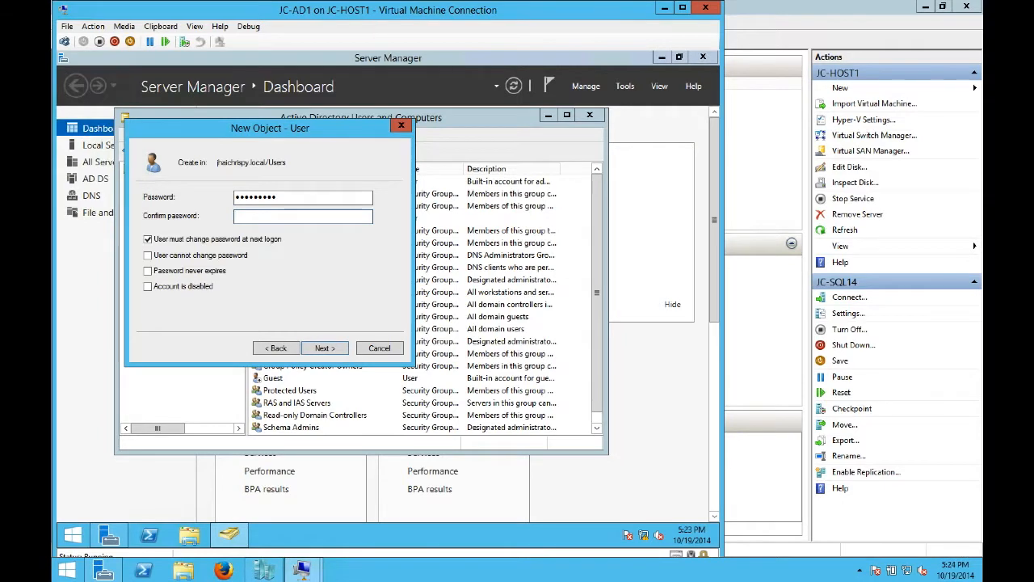
{"action": "type", "text": "•••••"}
{"action": "left_click", "coordinate": [148, 239]}
{"action": "left_click", "coordinate": [148, 255]}
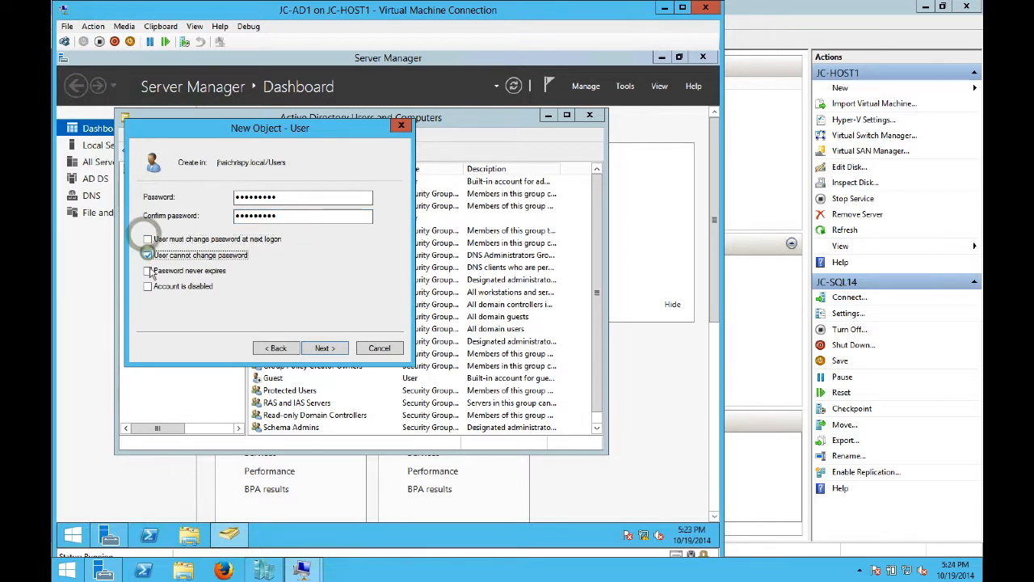
{"action": "left_click", "coordinate": [147, 271]}
{"action": "left_click", "coordinate": [327, 348]}
{"action": "left_click", "coordinate": [332, 350]}
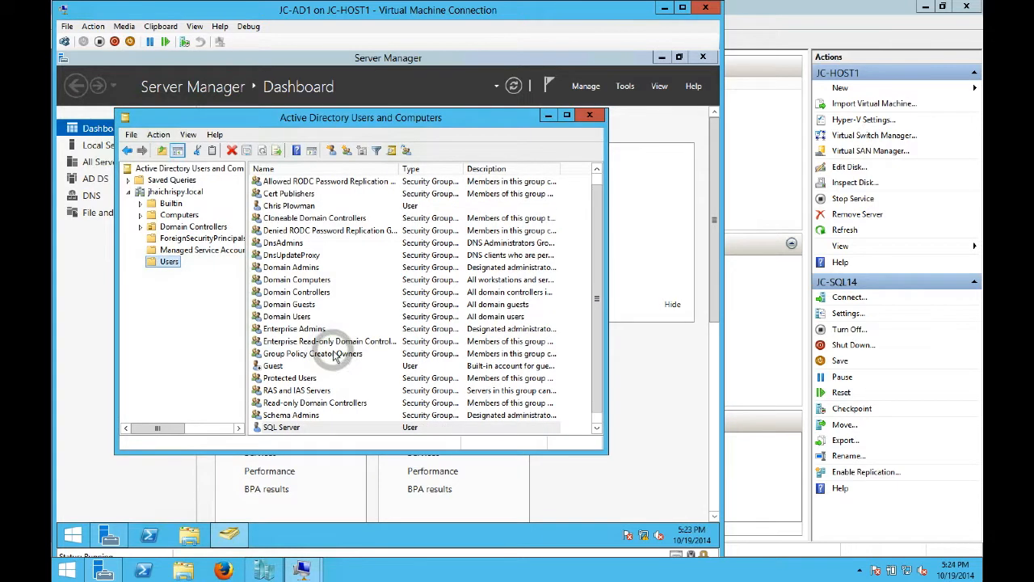
- Start a new user in Users named 'SharePoint Farm' with logon name SPFarm
{"action": "right_click", "coordinate": [174, 267]}
{"action": "mouse_move", "coordinate": [239, 307]}
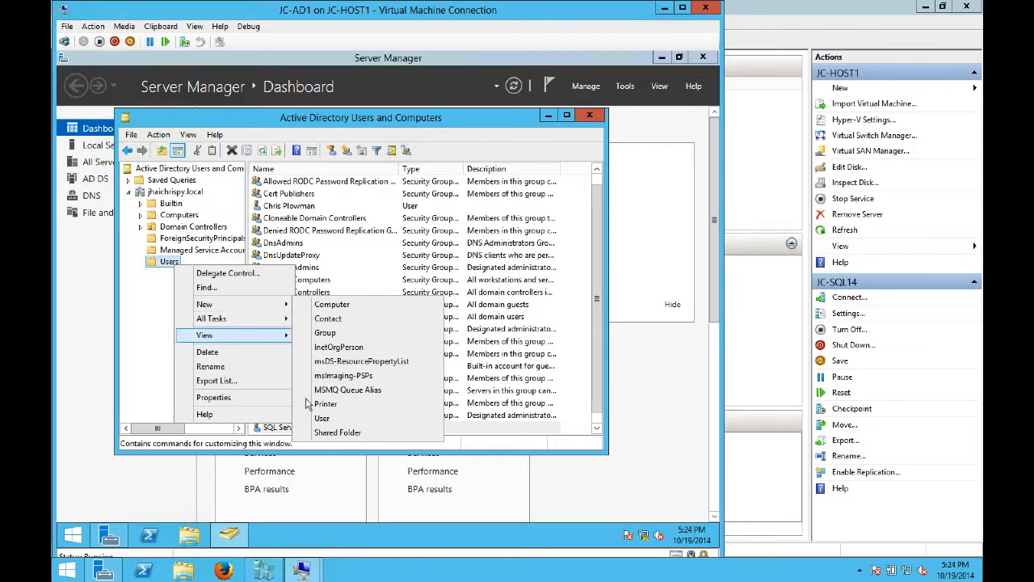
{"action": "left_click", "coordinate": [323, 419]}
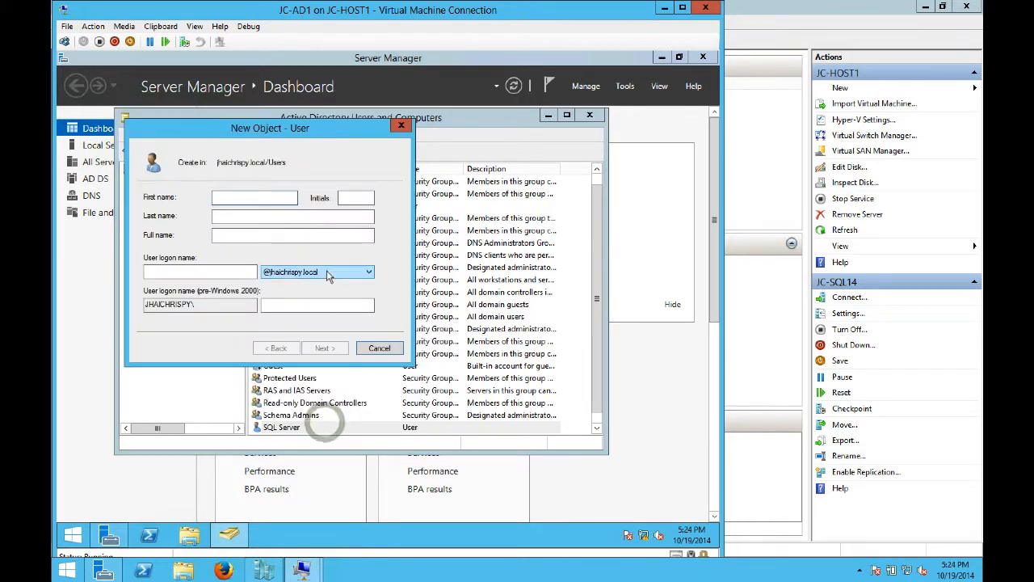
{"action": "type", "text": "S"}
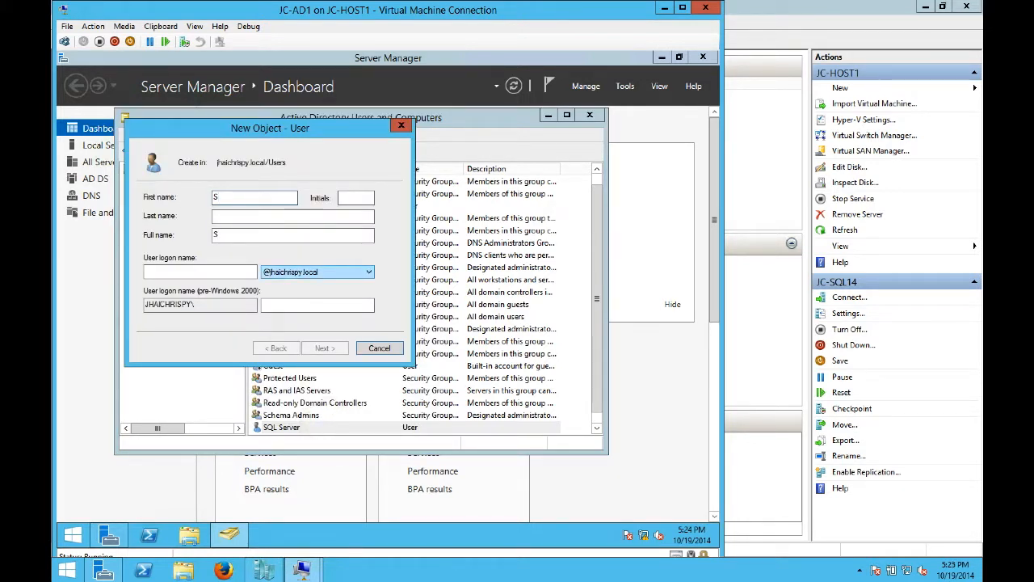
{"action": "type", "text": "harePoint Farm"}
{"action": "key", "text": "Tab"}
{"action": "key", "text": "Tab"}
{"action": "key", "text": "Tab"}
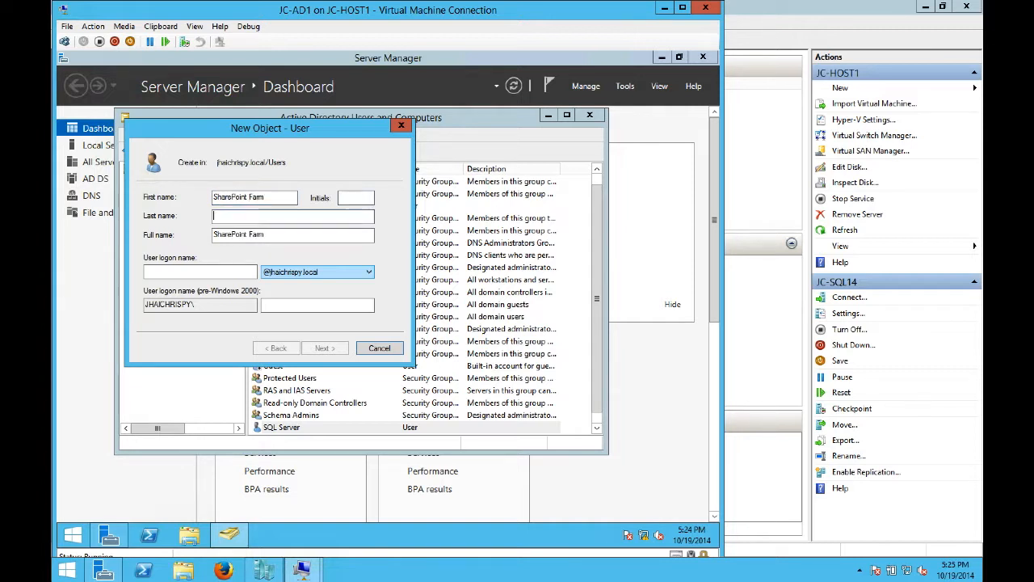
{"action": "key", "text": "Tab"}
{"action": "type", "text": "SPF"}
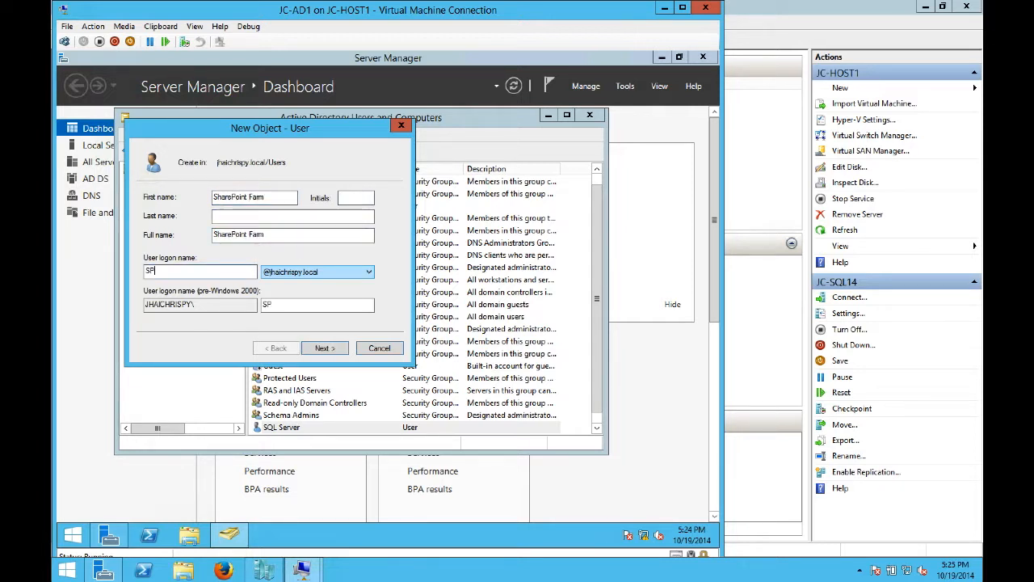
{"action": "left_click", "coordinate": [323, 347]}
- Set the SPFarm password so it cannot be changed and never expires, then review the summary
{"action": "type", "text": "••••"}
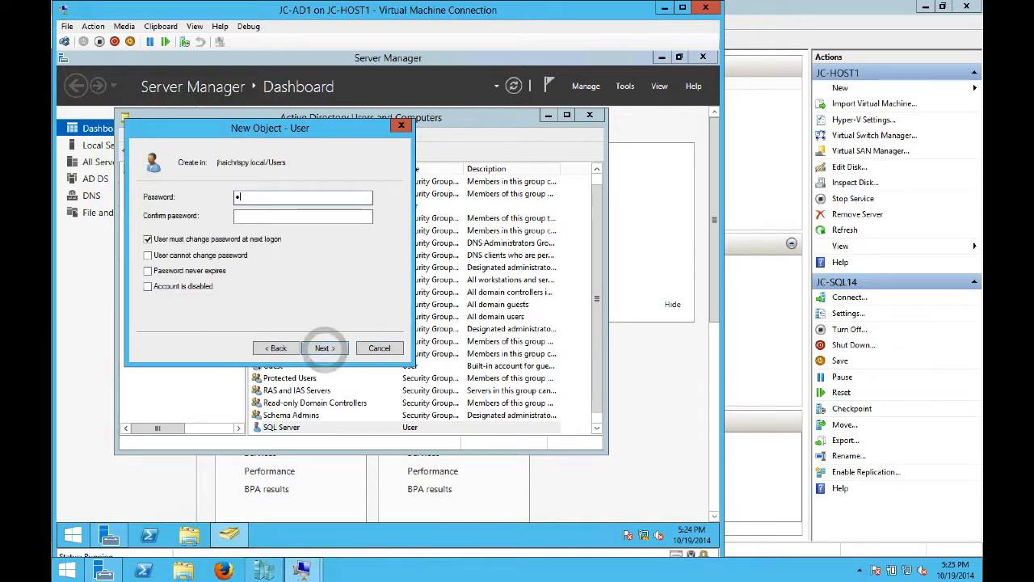
{"action": "type", "text": "••••"}
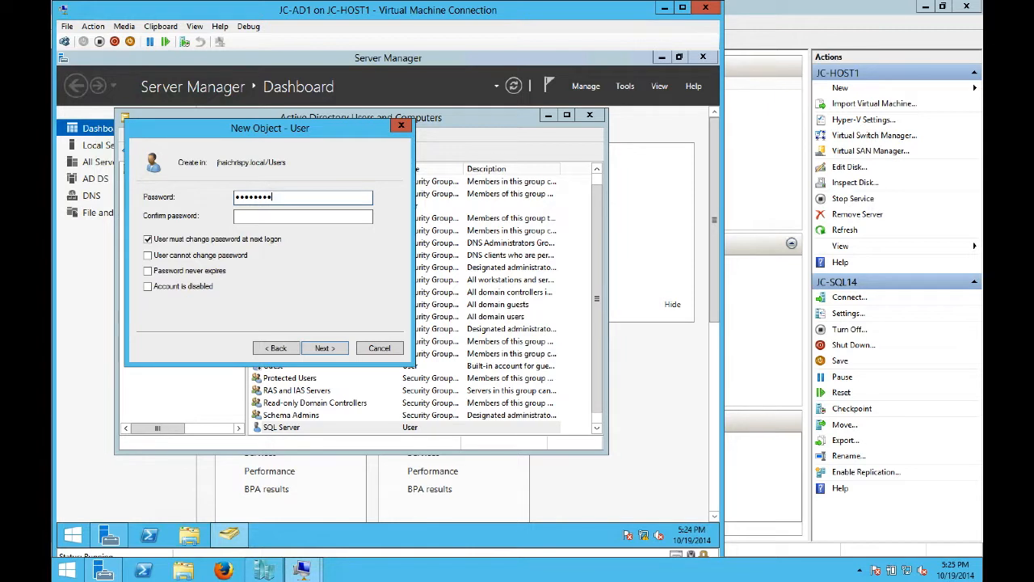
{"action": "key", "text": "Tab"}
{"action": "type", "text": "••"}
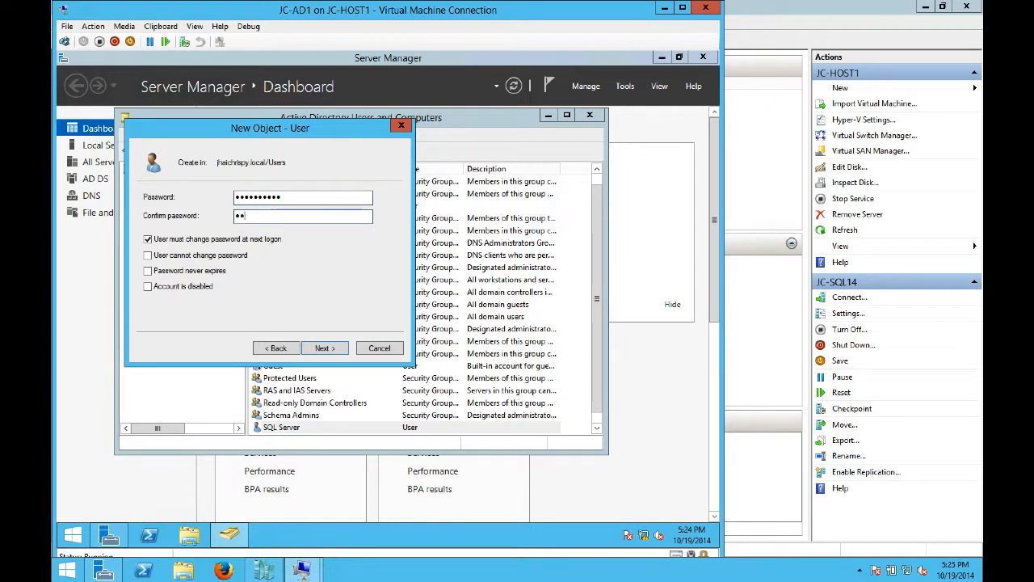
{"action": "type", "text": "•••••••••"}
{"action": "left_click", "coordinate": [148, 239]}
{"action": "left_click", "coordinate": [148, 255]}
{"action": "left_click", "coordinate": [148, 270]}
{"action": "left_click", "coordinate": [324, 347]}
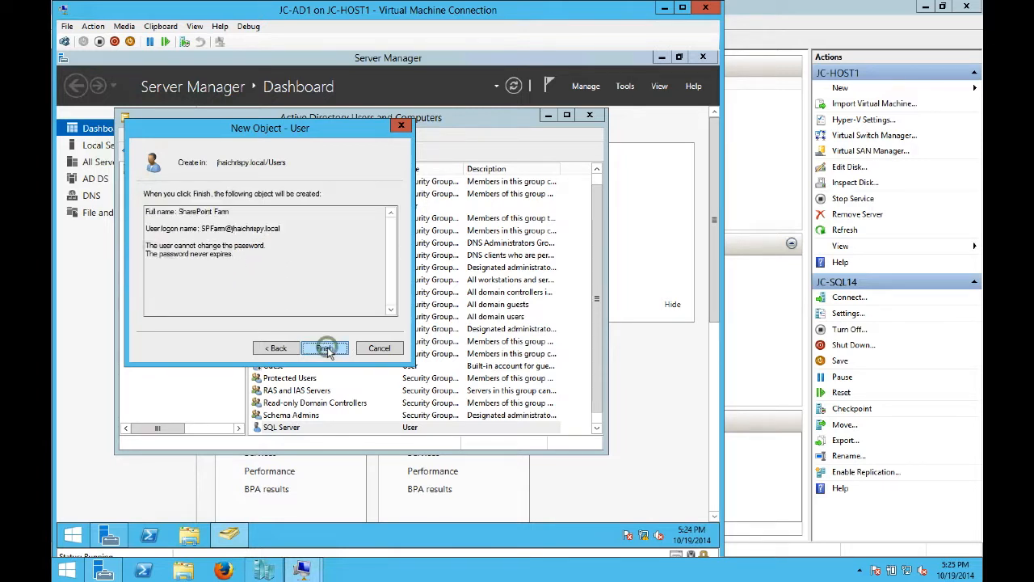
- Finish the SharePoint Farm account and start a new user 'SharePoint Admin' with logon SPAdmin
{"action": "left_click", "coordinate": [325, 348]}
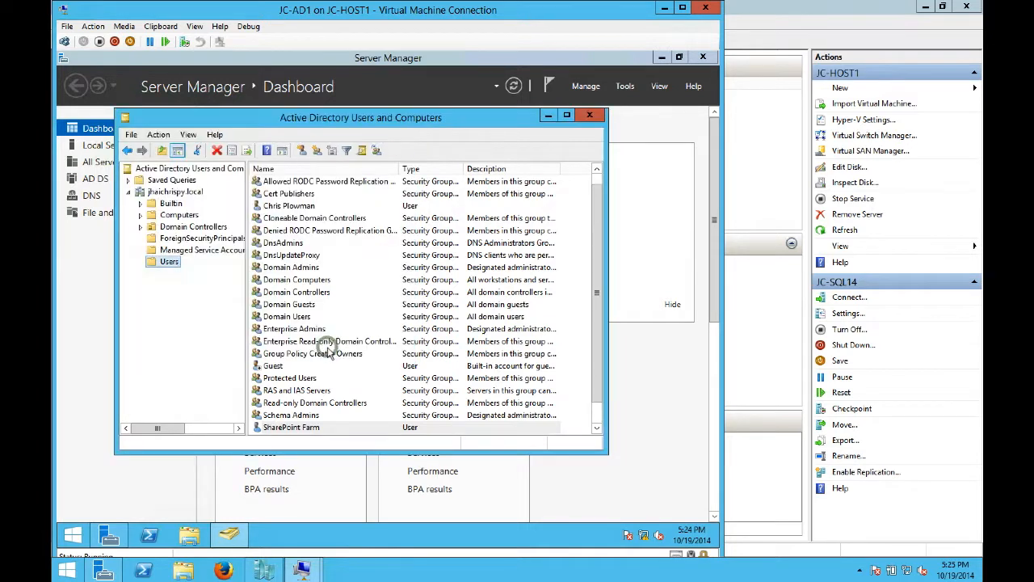
{"action": "right_click", "coordinate": [171, 262]}
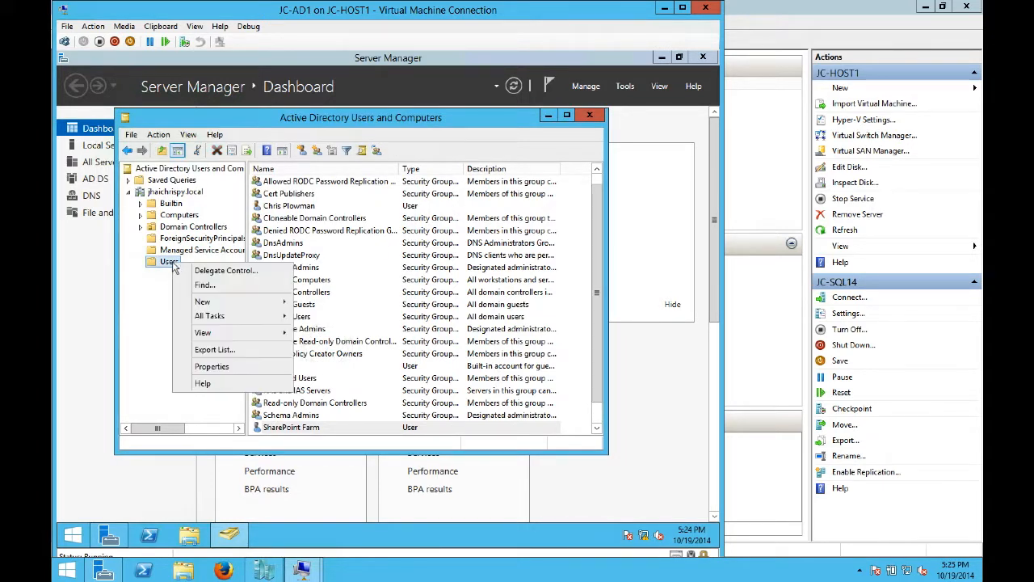
{"action": "mouse_move", "coordinate": [212, 303]}
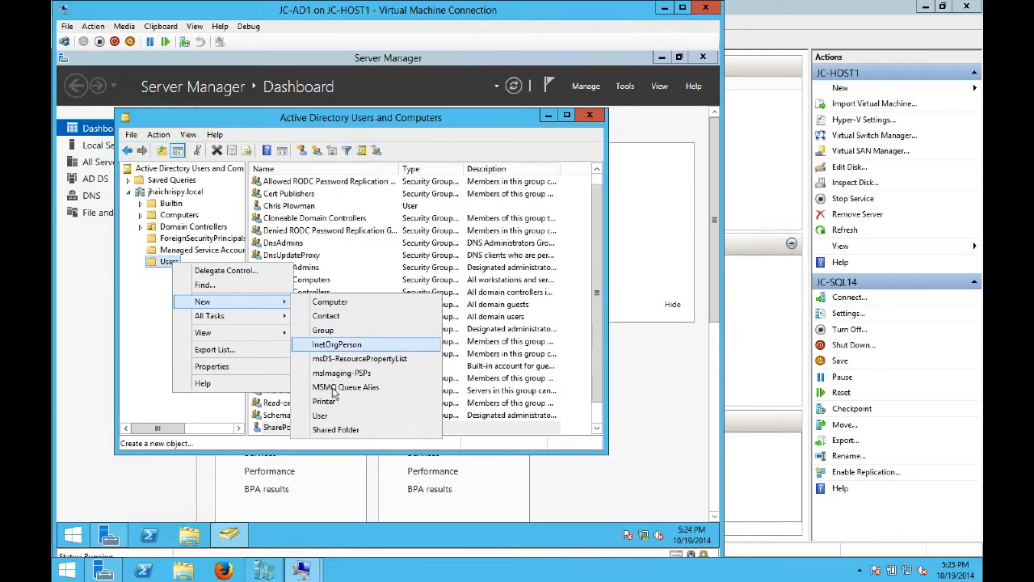
{"action": "left_click", "coordinate": [340, 418]}
{"action": "type", "text": "Sh"}
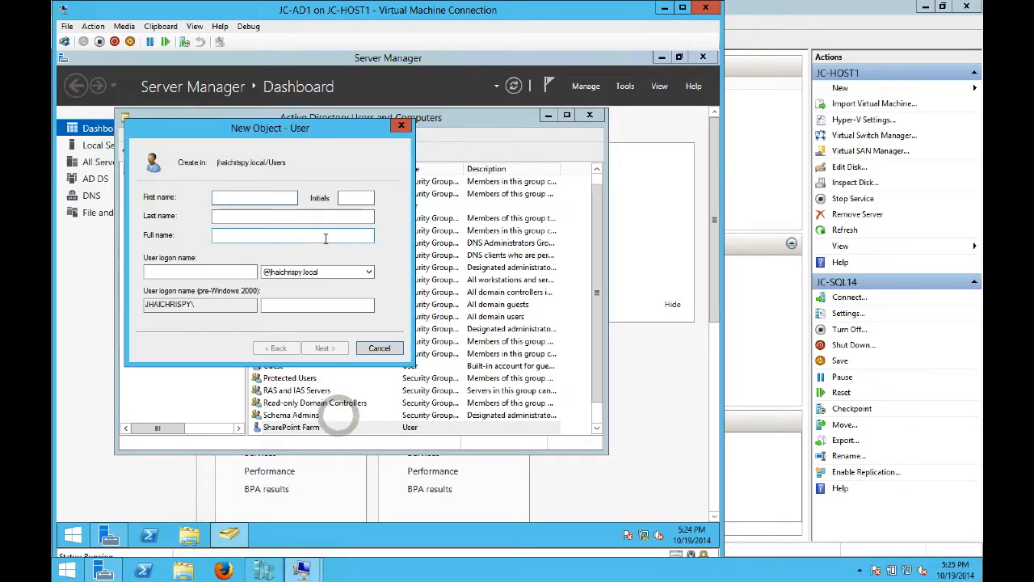
{"action": "type", "text": "arePoint Ad"}
{"action": "key", "text": "Tab"}
{"action": "key", "text": "Tab"}
{"action": "key", "text": "Tab"}
{"action": "key", "text": "Tab"}
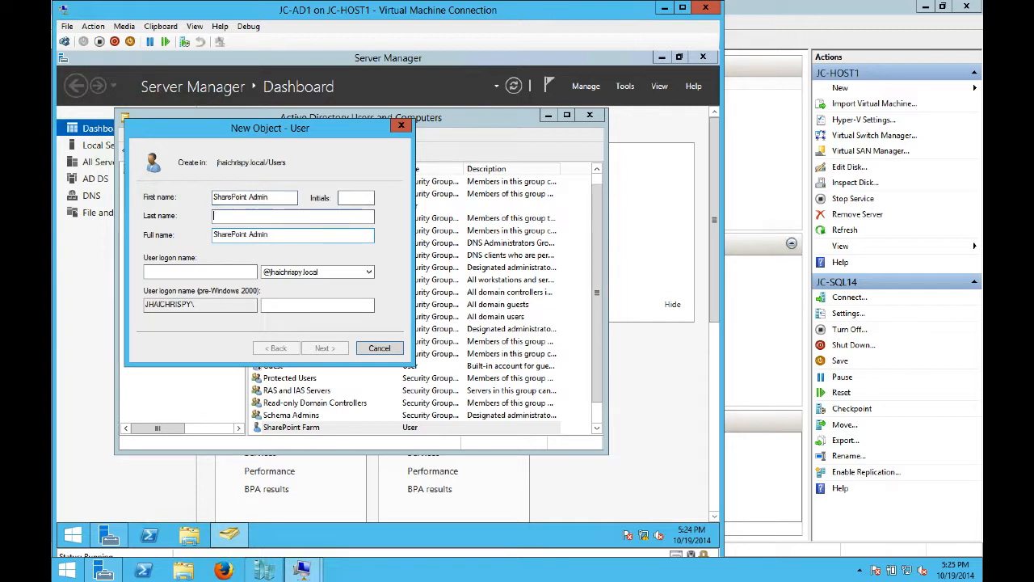
{"action": "type", "text": "SPAdmin"}
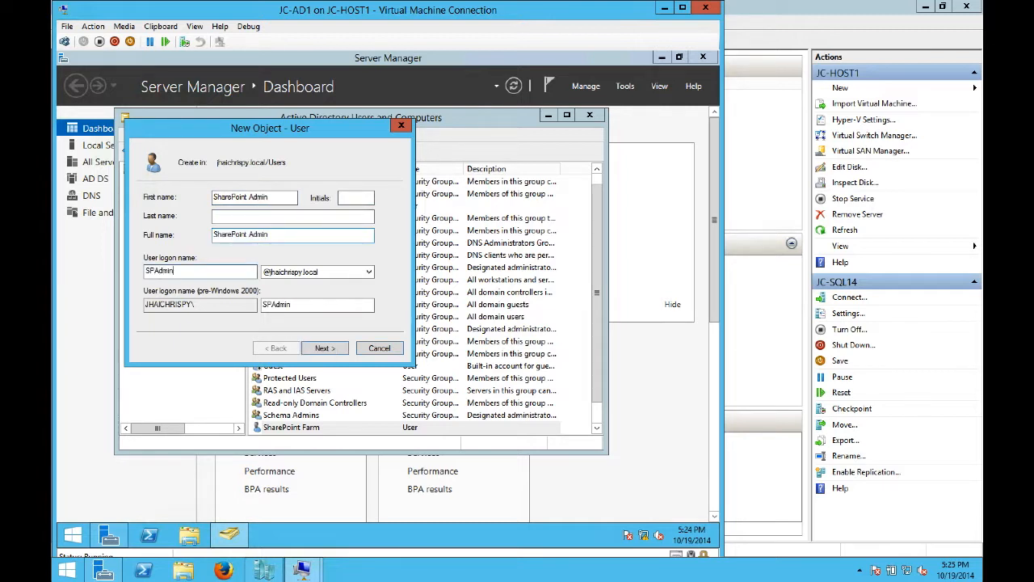
{"action": "left_click", "coordinate": [326, 349]}
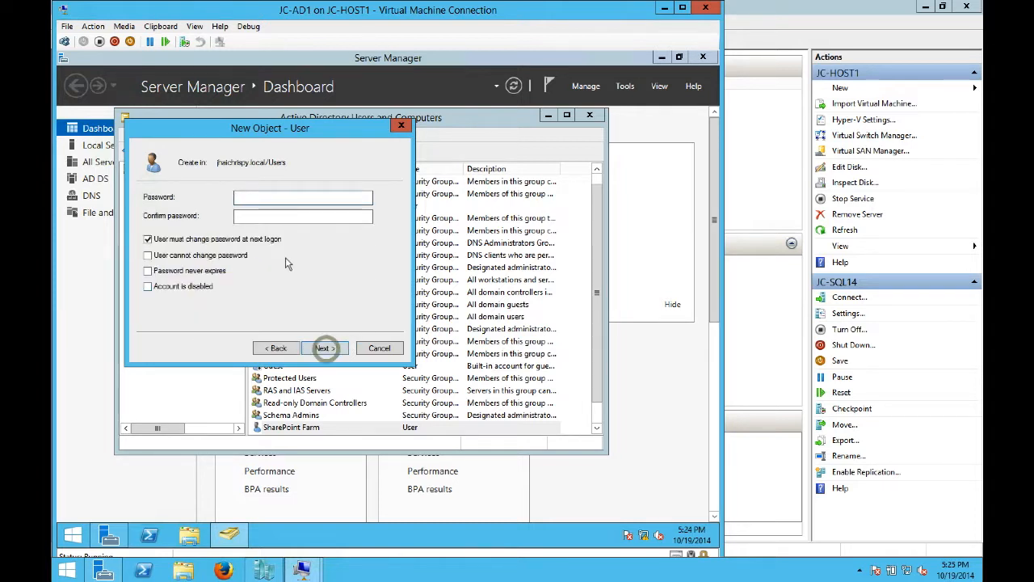
- Set the SPAdmin password so it cannot be changed and never expires, and create the account
{"action": "type", "text": "•••••••••••"}
{"action": "key", "text": "Tab"}
{"action": "type", "text": "••••••••"}
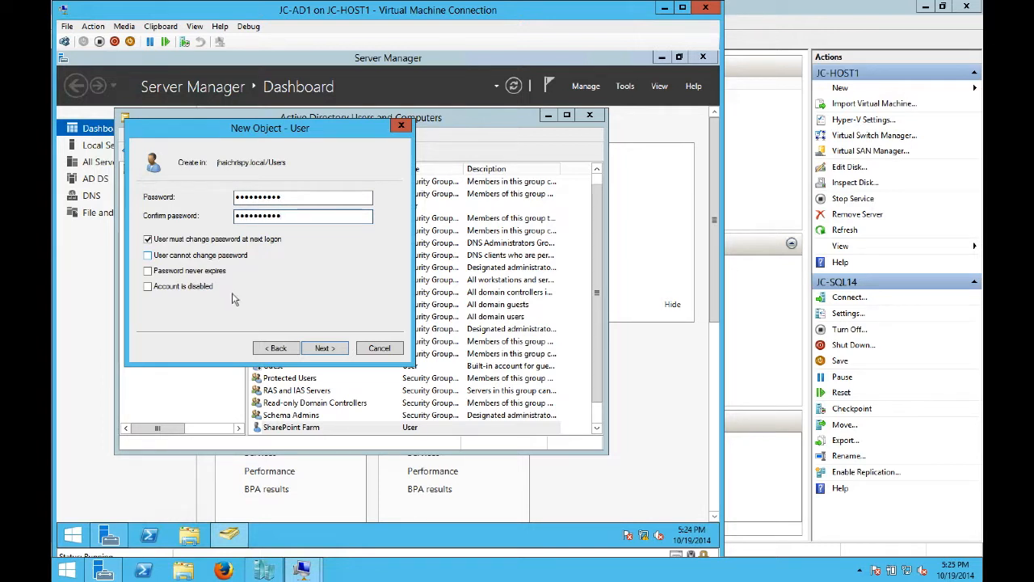
{"action": "left_click", "coordinate": [147, 239]}
{"action": "left_click", "coordinate": [148, 255]}
{"action": "left_click", "coordinate": [148, 271]}
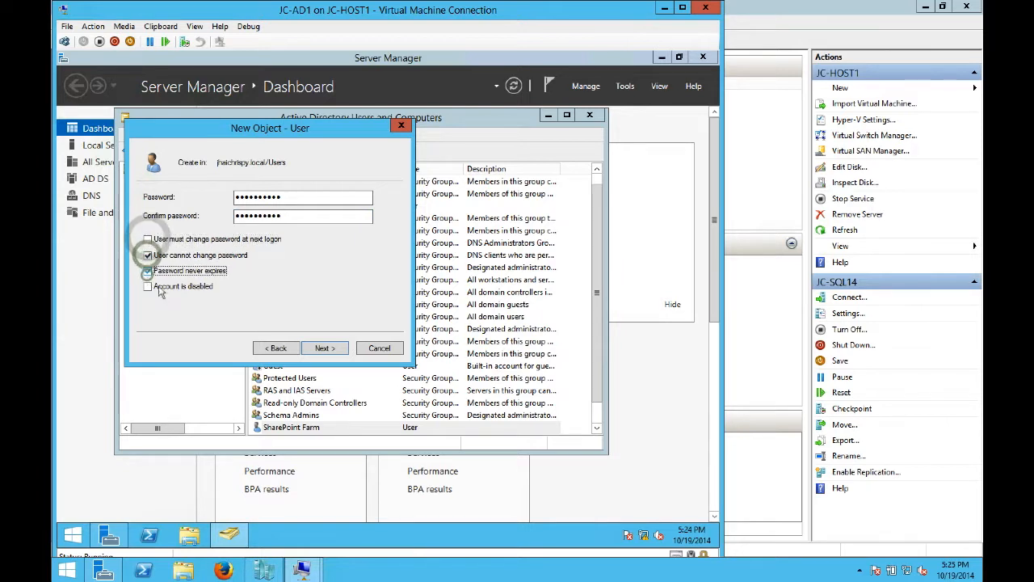
{"action": "left_click", "coordinate": [323, 348]}
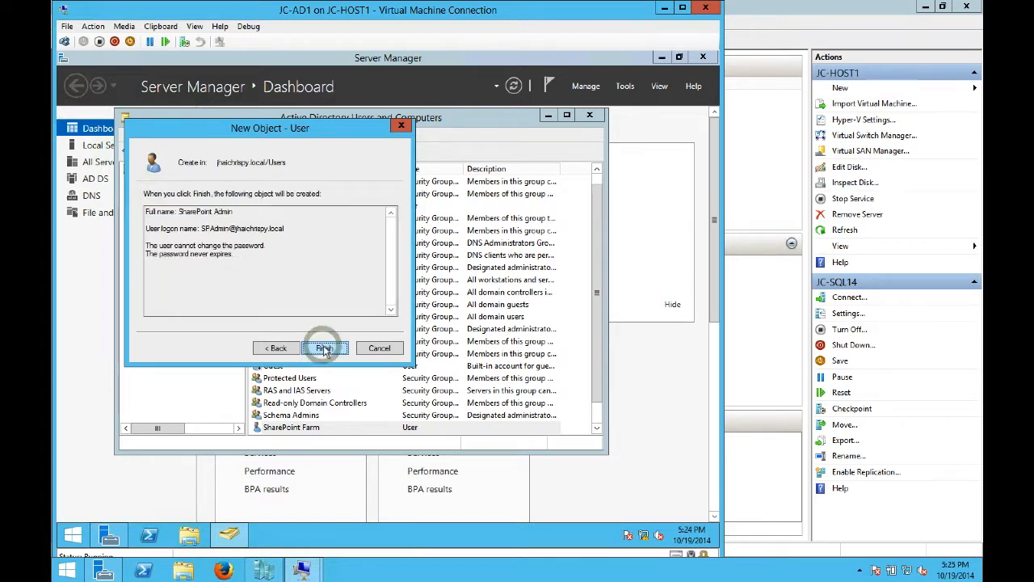
{"action": "left_click", "coordinate": [324, 348]}
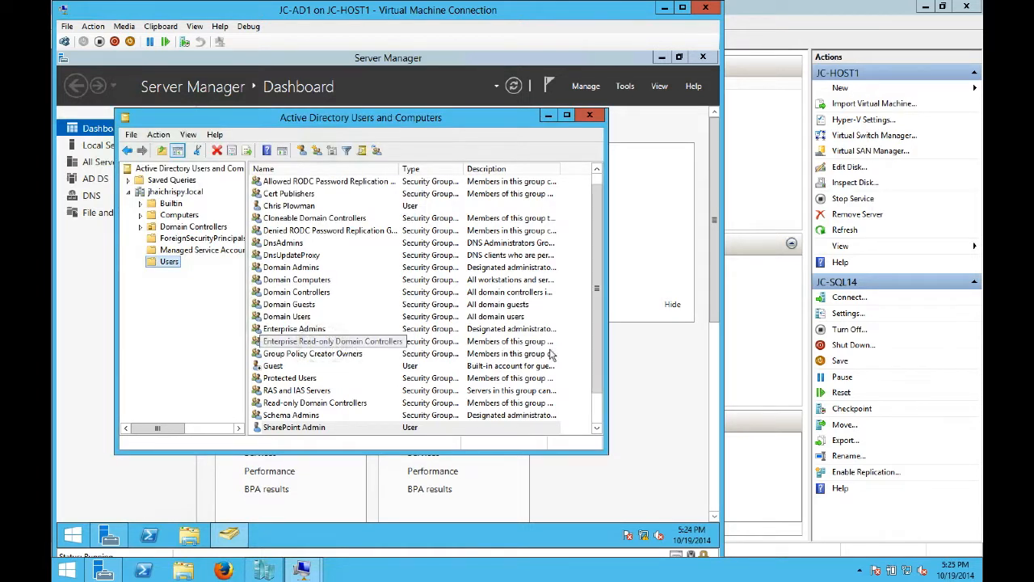
- Start a new user in Users named 'SharePoint Services' with logon name SPServices
{"action": "right_click", "coordinate": [168, 266]}
{"action": "mouse_move", "coordinate": [278, 300]}
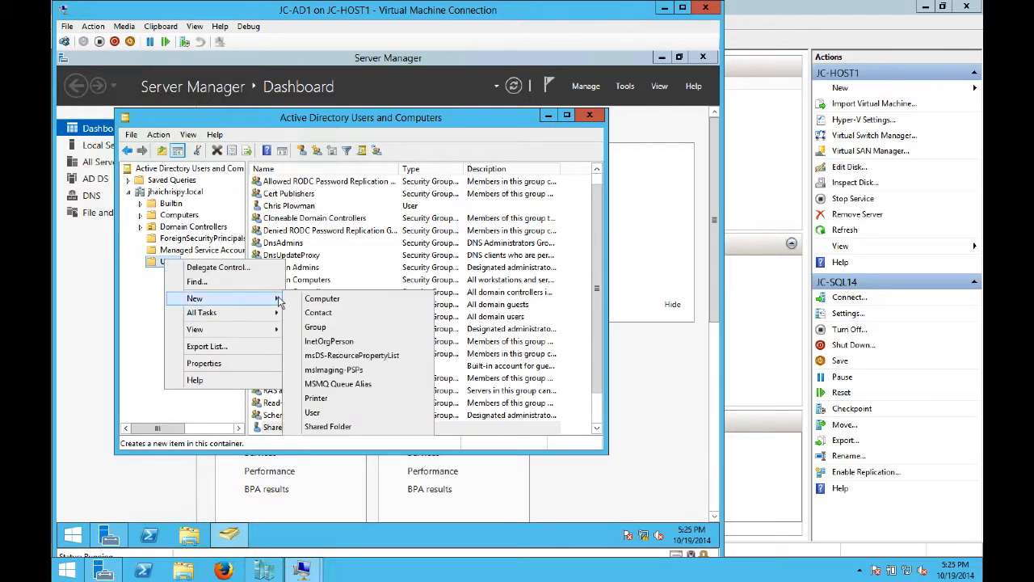
{"action": "left_click", "coordinate": [330, 412]}
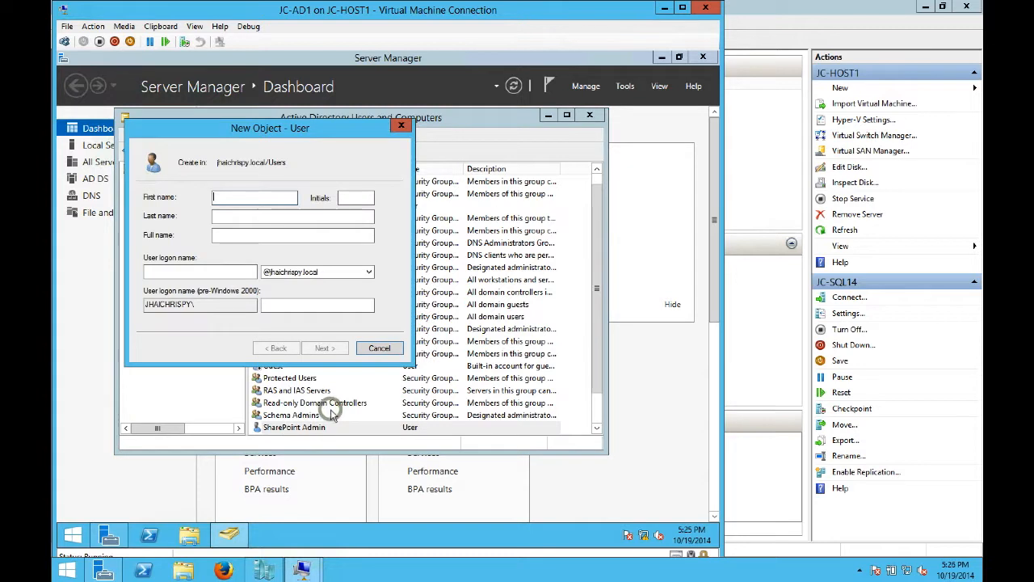
{"action": "type", "text": "SharePoint Services"}
{"action": "key", "text": "Tab"}
{"action": "key", "text": "Tab"}
{"action": "key", "text": "Tab"}
{"action": "key", "text": "Tab"}
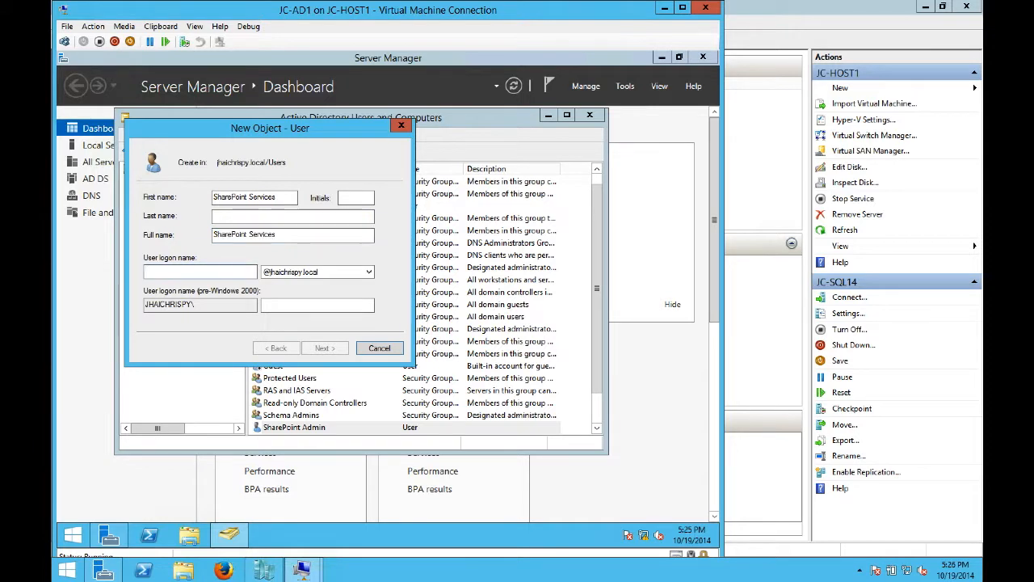
{"action": "type", "text": "SPService"}
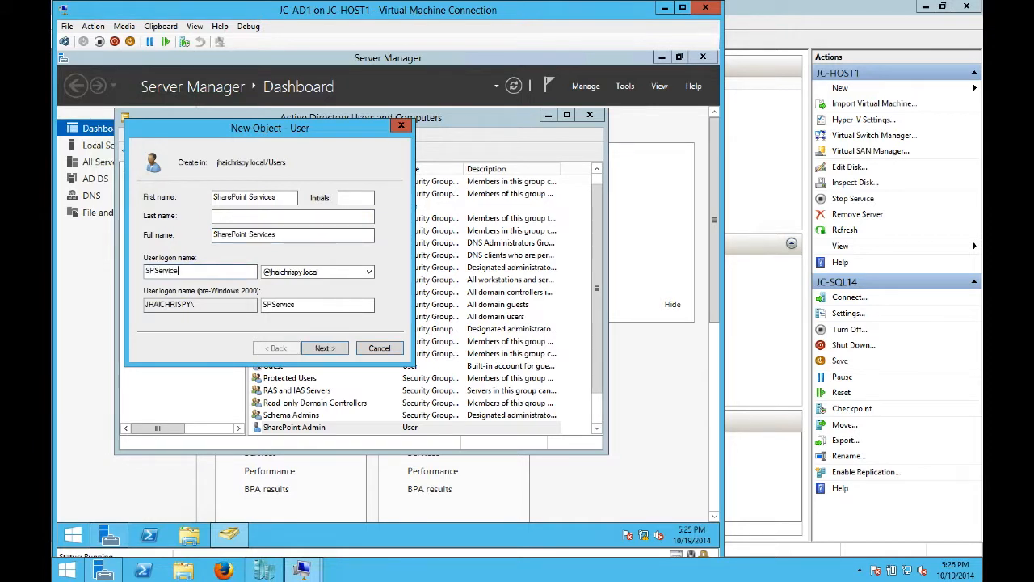
{"action": "type", "text": "s"}
{"action": "left_click", "coordinate": [325, 348]}
- Set the SPServices password so it cannot be changed and never expires, and create the user
{"action": "type", "text": "•••••"}
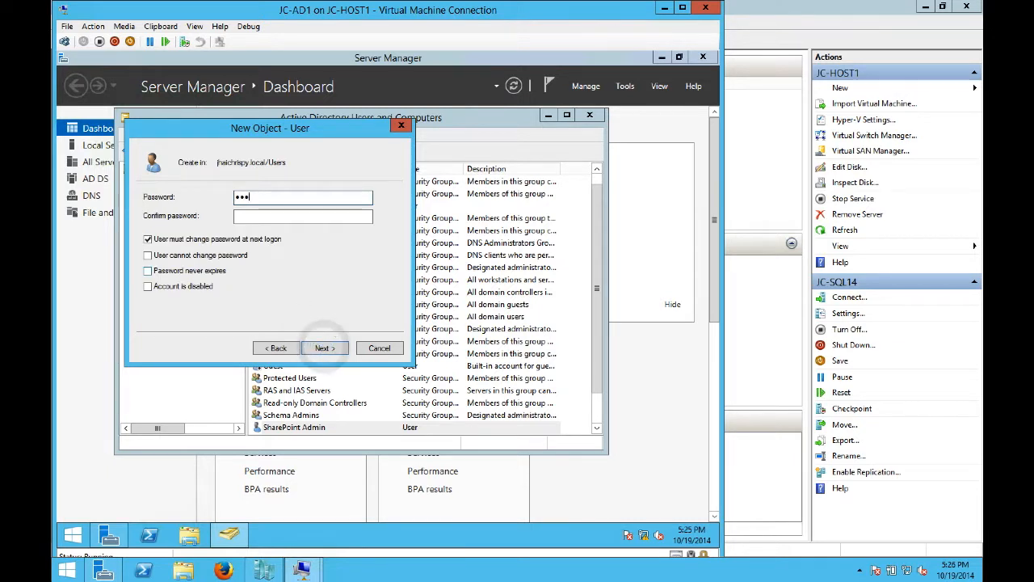
{"action": "type", "text": "••••••"}
{"action": "key", "text": "Tab"}
{"action": "type", "text": "••••••"}
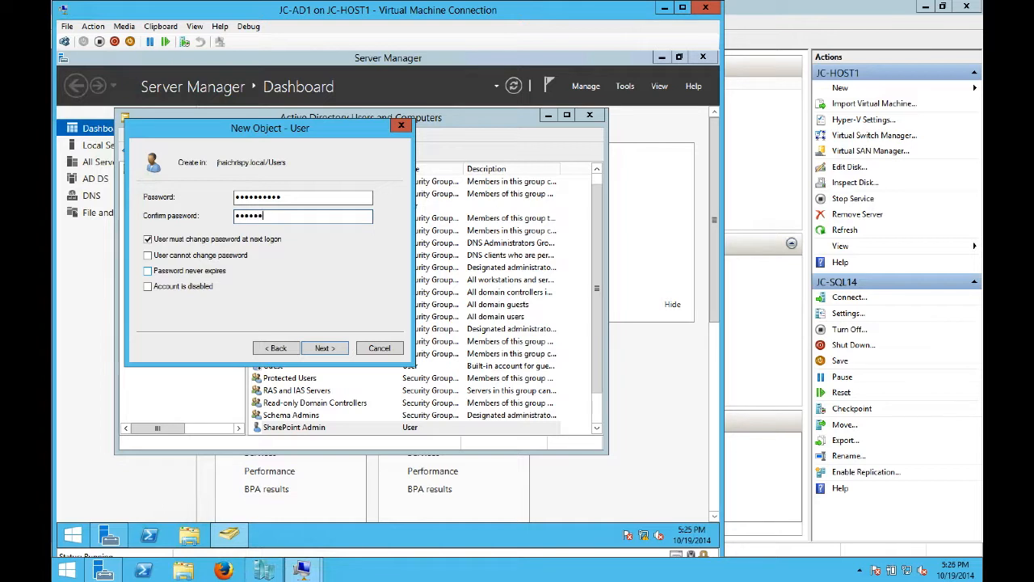
{"action": "type", "text": "•••"}
{"action": "left_click", "coordinate": [189, 240]}
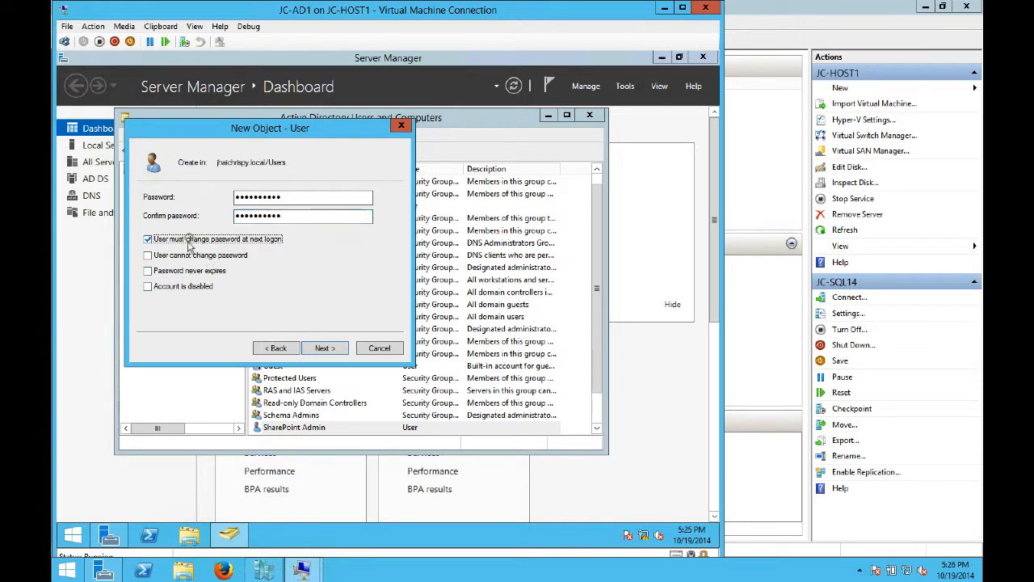
{"action": "left_click", "coordinate": [178, 256]}
{"action": "left_click", "coordinate": [171, 270]}
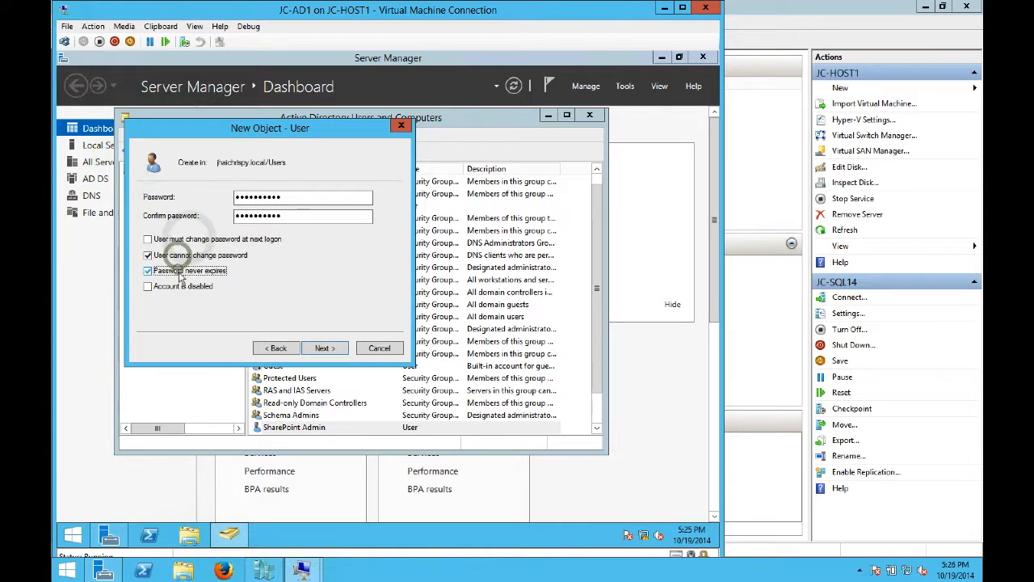
{"action": "left_click", "coordinate": [323, 349]}
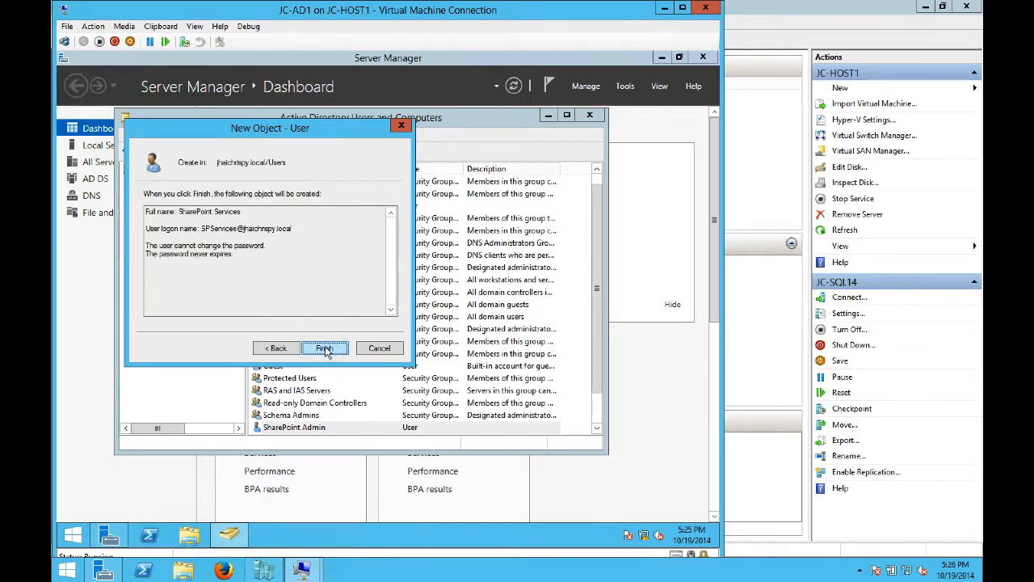
{"action": "left_click", "coordinate": [325, 349]}
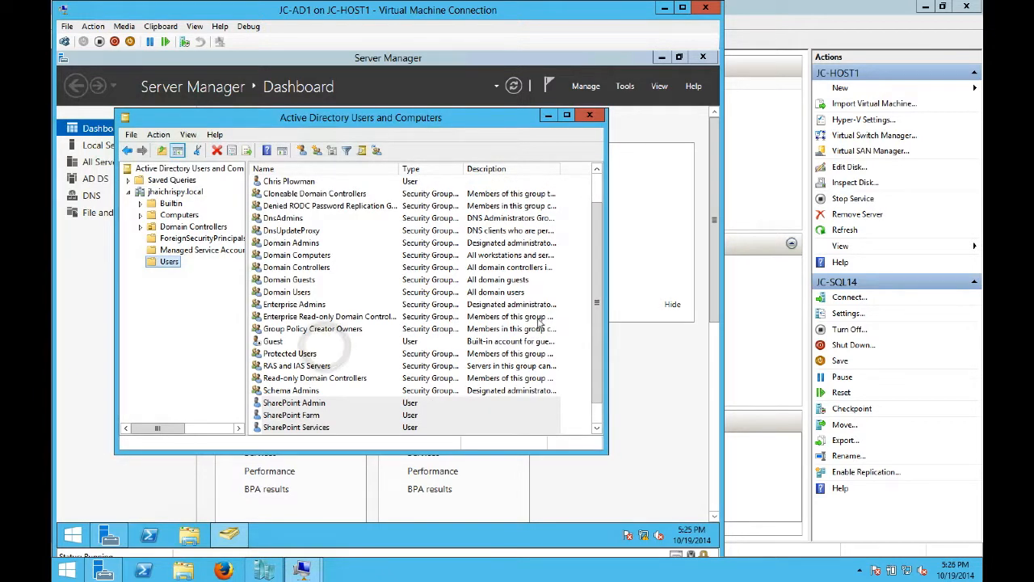
- Launch SQL Server 2014 Configuration Manager from the Start screen's Apps list
{"action": "left_click_drag", "start_coordinate": [601, 372], "coordinate": [601, 407]}
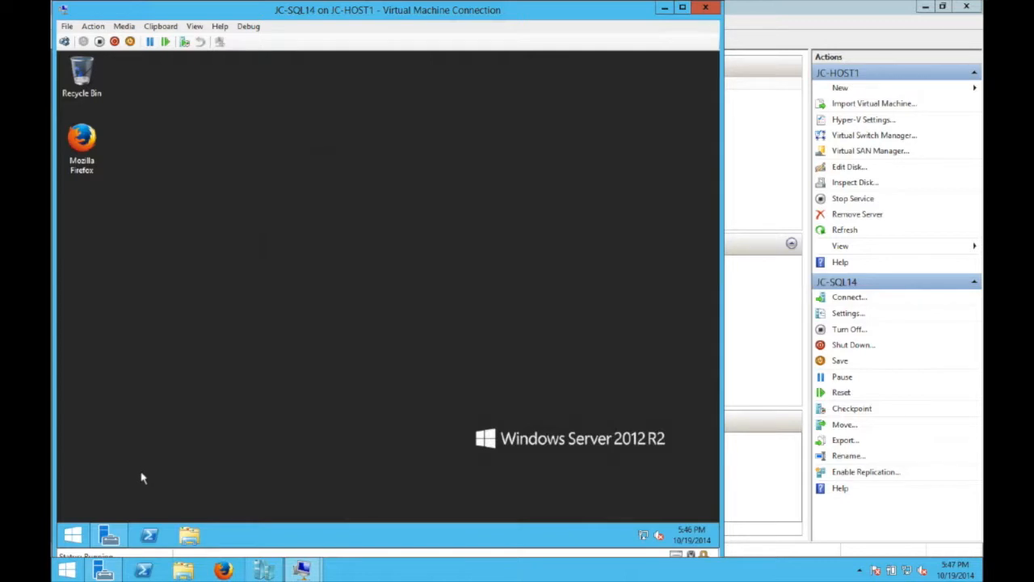
{"action": "left_click", "coordinate": [73, 536]}
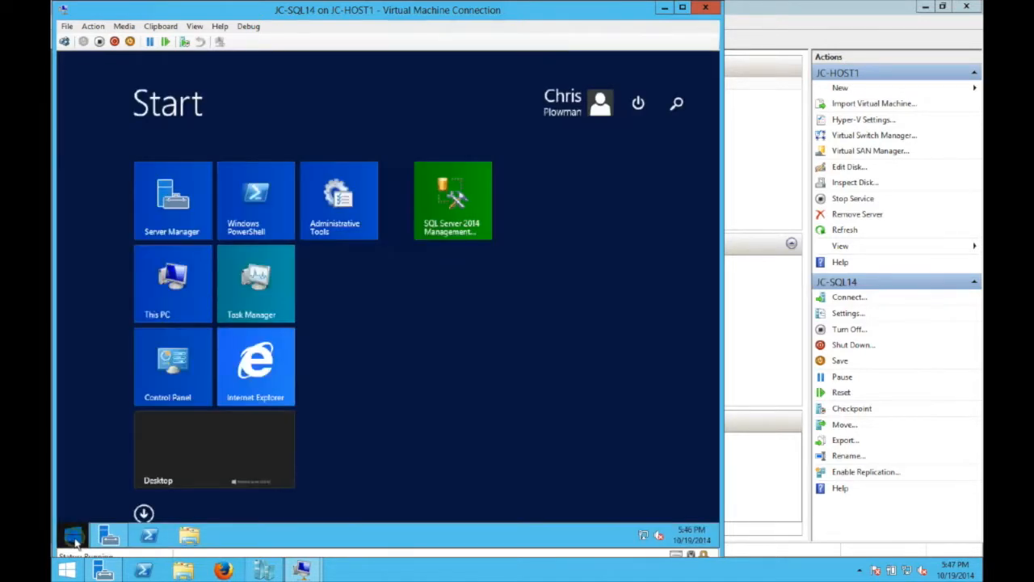
{"action": "left_click", "coordinate": [144, 514]}
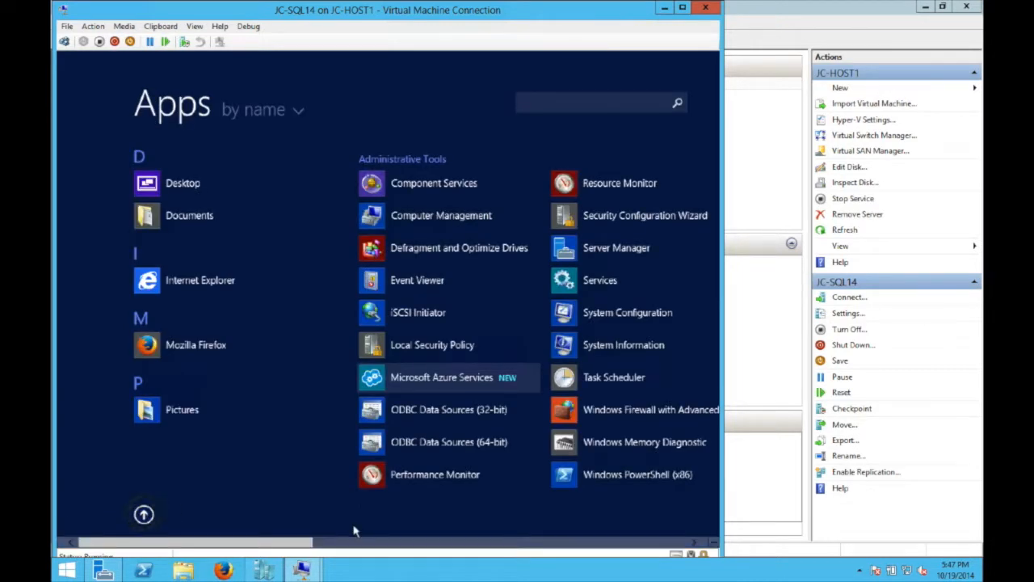
{"action": "left_click_drag", "start_coordinate": [294, 546], "coordinate": [515, 557]}
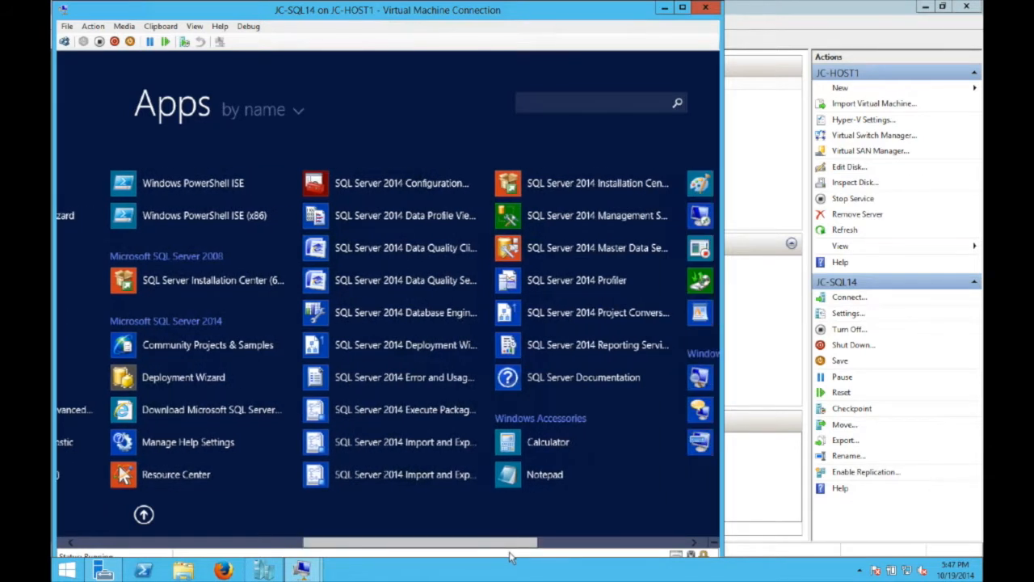
{"action": "left_click", "coordinate": [419, 188]}
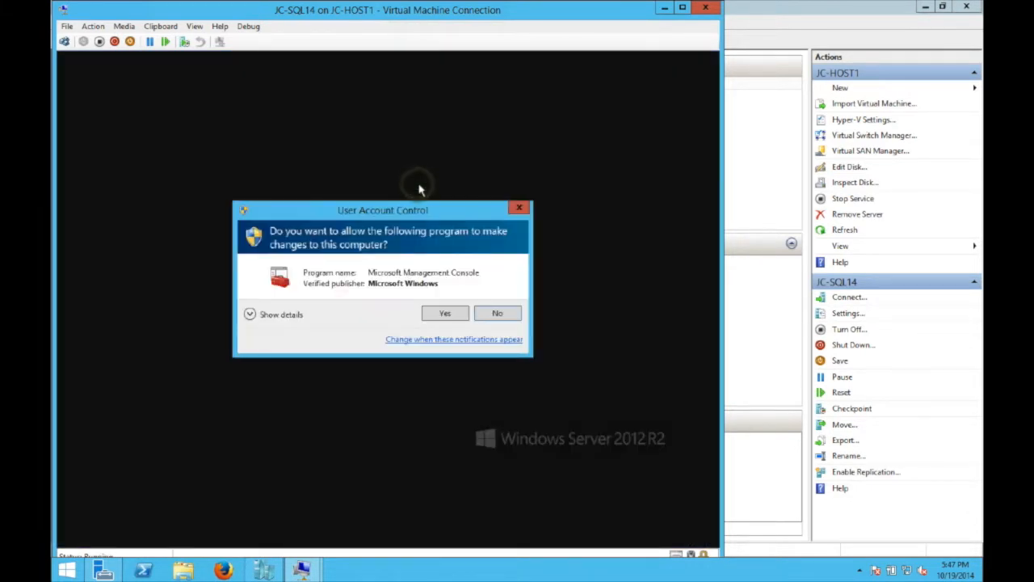
- Approve the console and open the SQL Server (MSSQLSERVER) service properties
{"action": "left_click", "coordinate": [444, 311]}
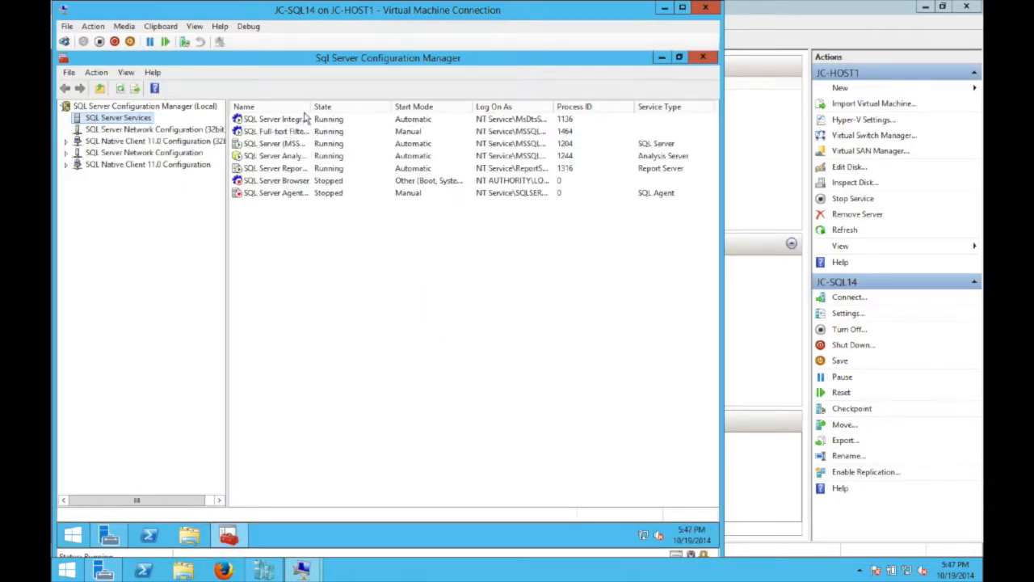
{"action": "left_click_drag", "start_coordinate": [310, 106], "coordinate": [385, 106]}
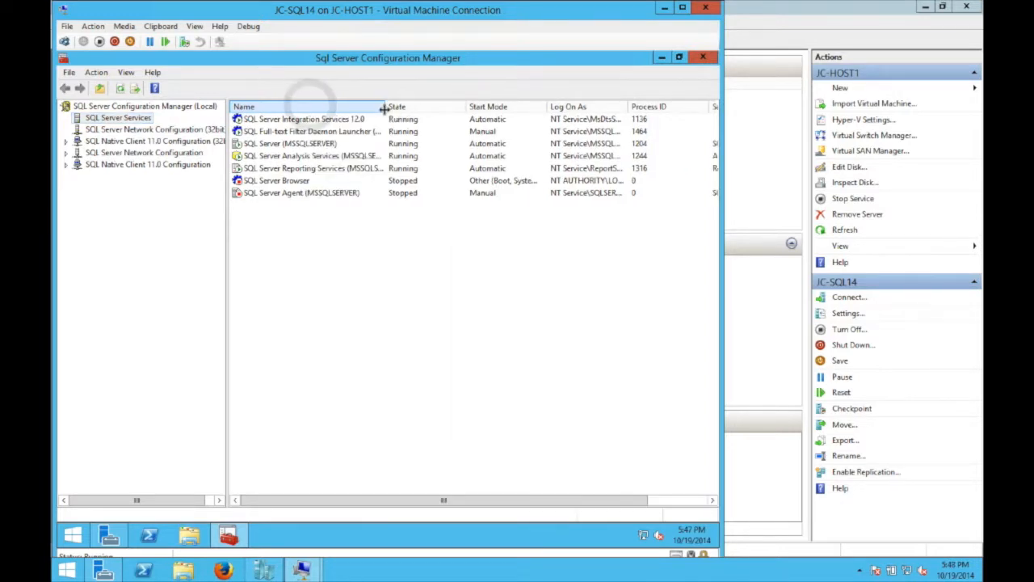
{"action": "left_click", "coordinate": [335, 145]}
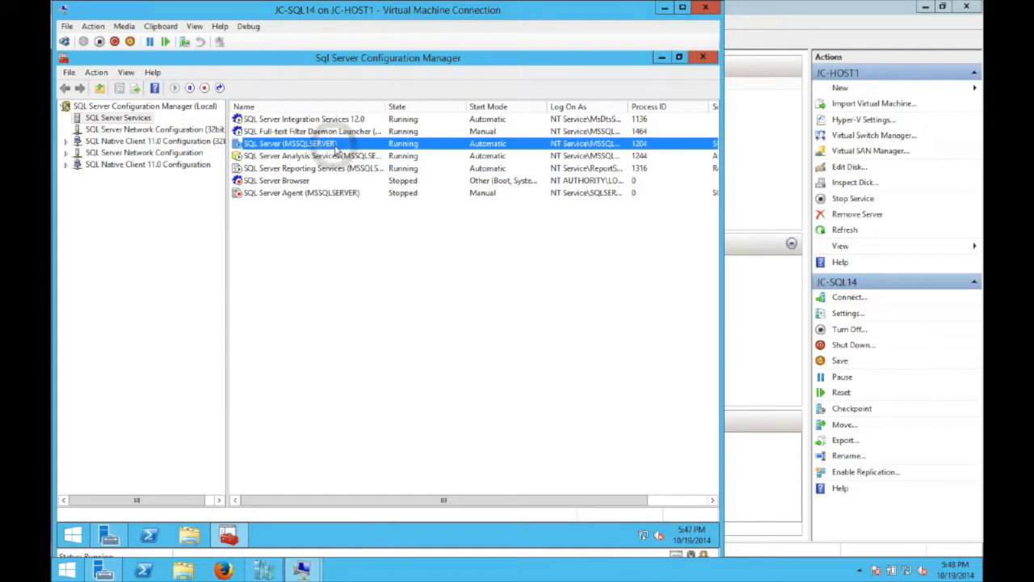
{"action": "right_click", "coordinate": [334, 149]}
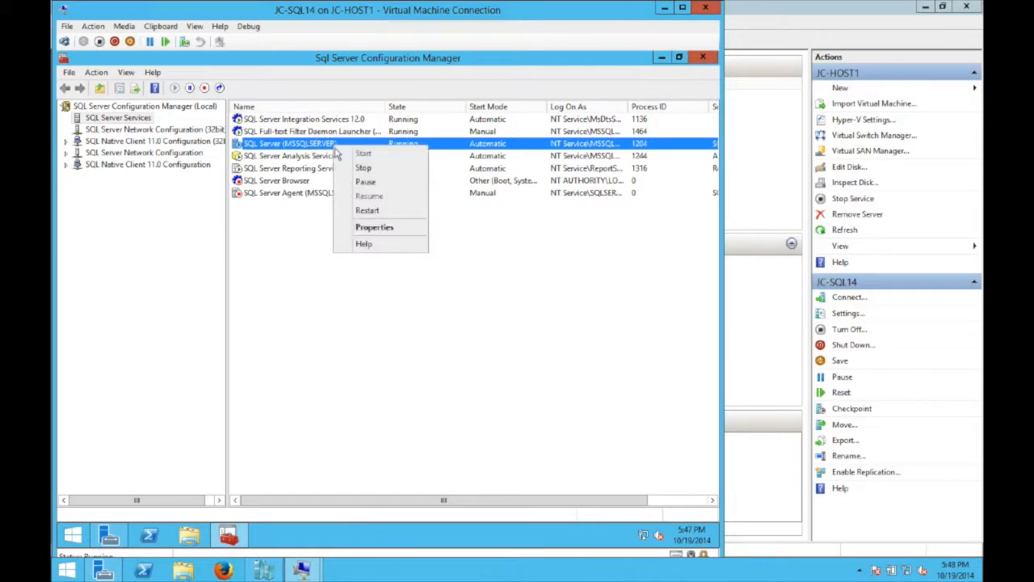
{"action": "left_click", "coordinate": [375, 227]}
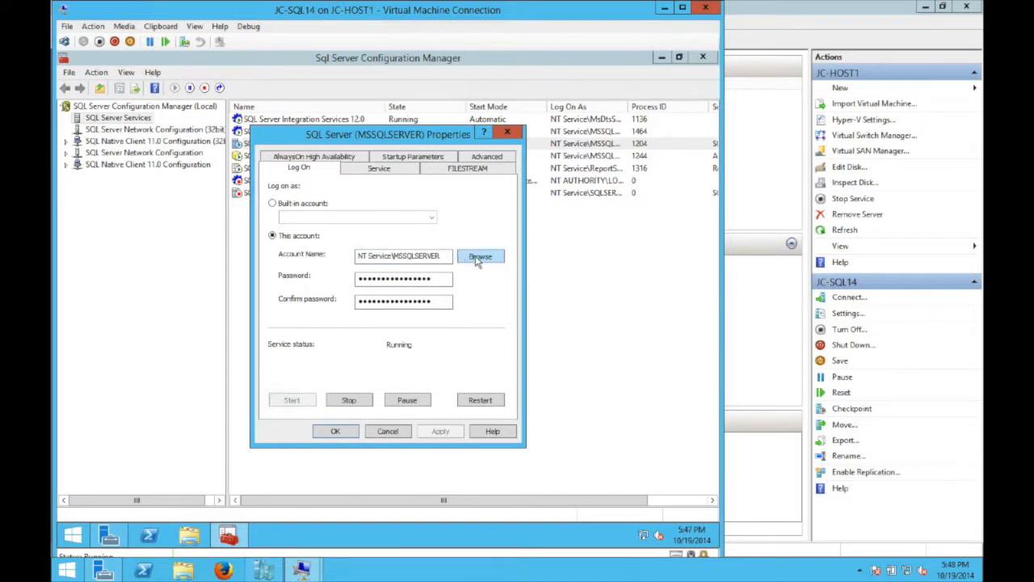
- Change the service logon to the domain SQL account with its password and restart the service
{"action": "left_click", "coordinate": [480, 256]}
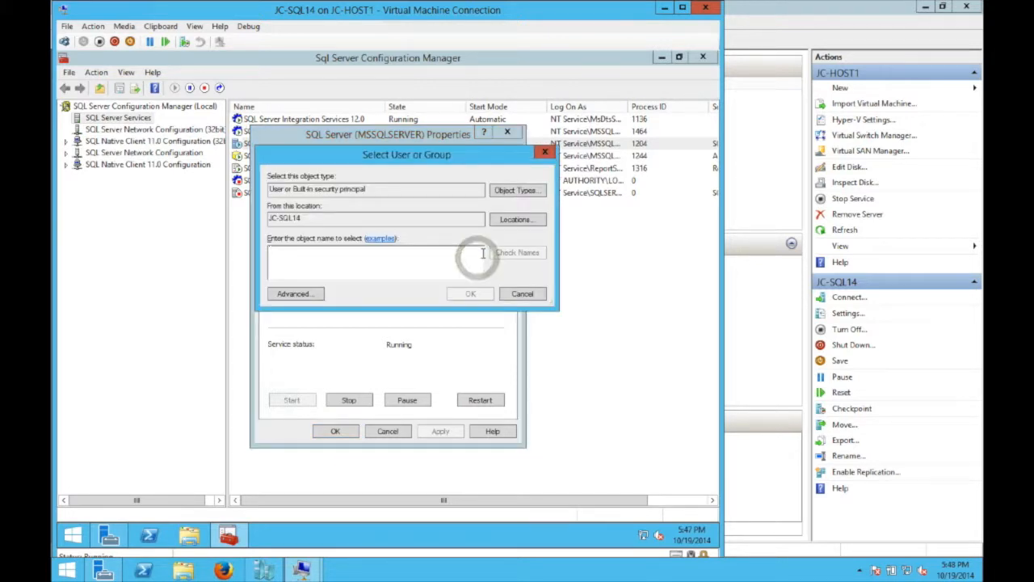
{"action": "left_click", "coordinate": [326, 240]}
{"action": "left_click", "coordinate": [504, 337]}
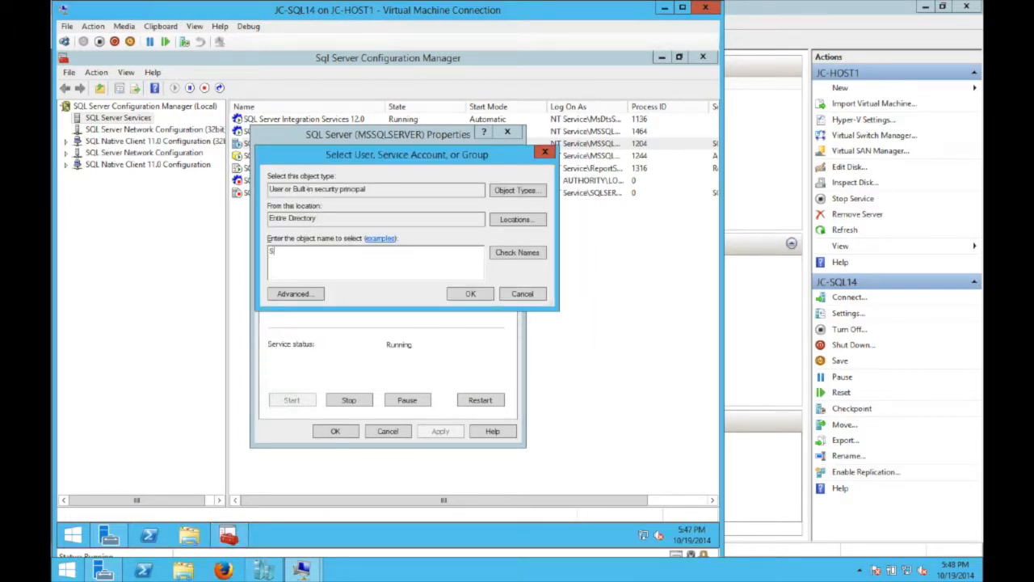
{"action": "left_click", "coordinate": [516, 253]}
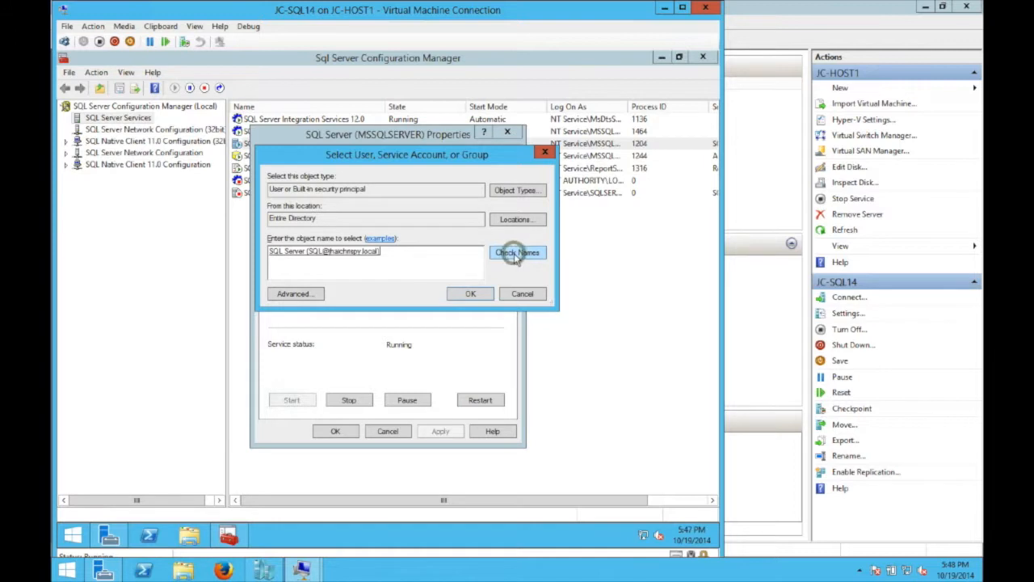
{"action": "left_click", "coordinate": [471, 295]}
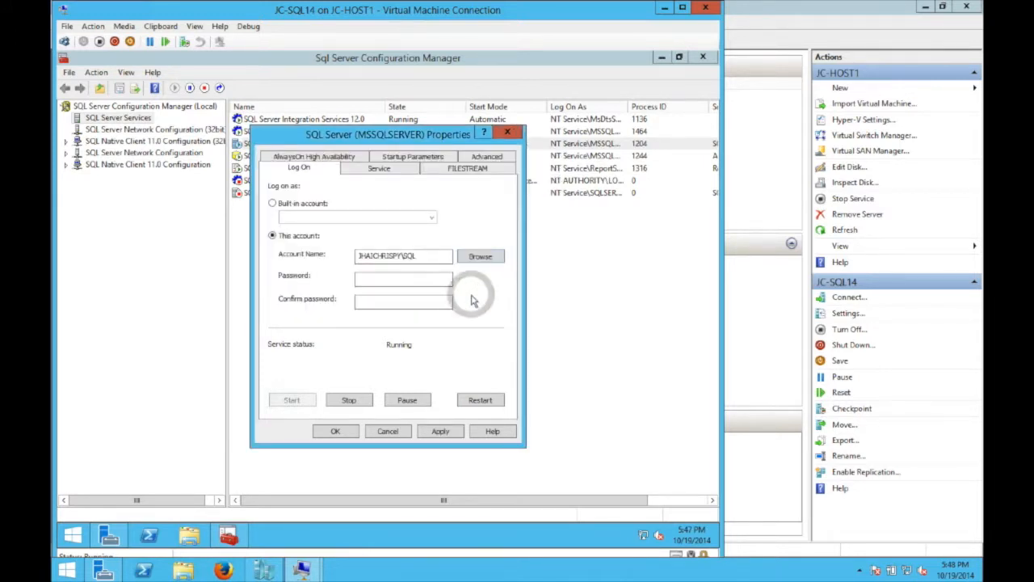
{"action": "left_click", "coordinate": [397, 281]}
{"action": "type", "text": "**"}
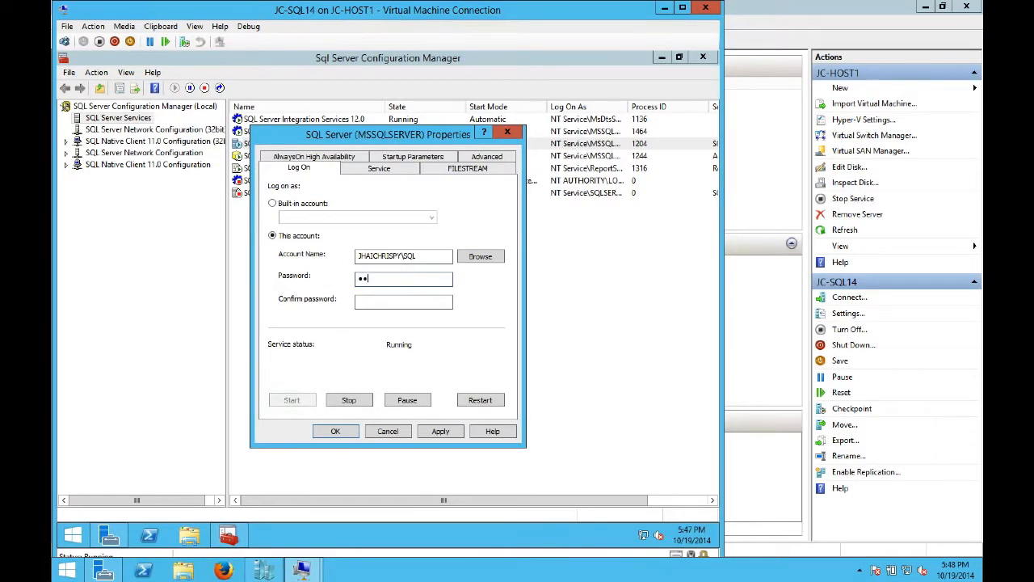
{"action": "type", "text": "*******"}
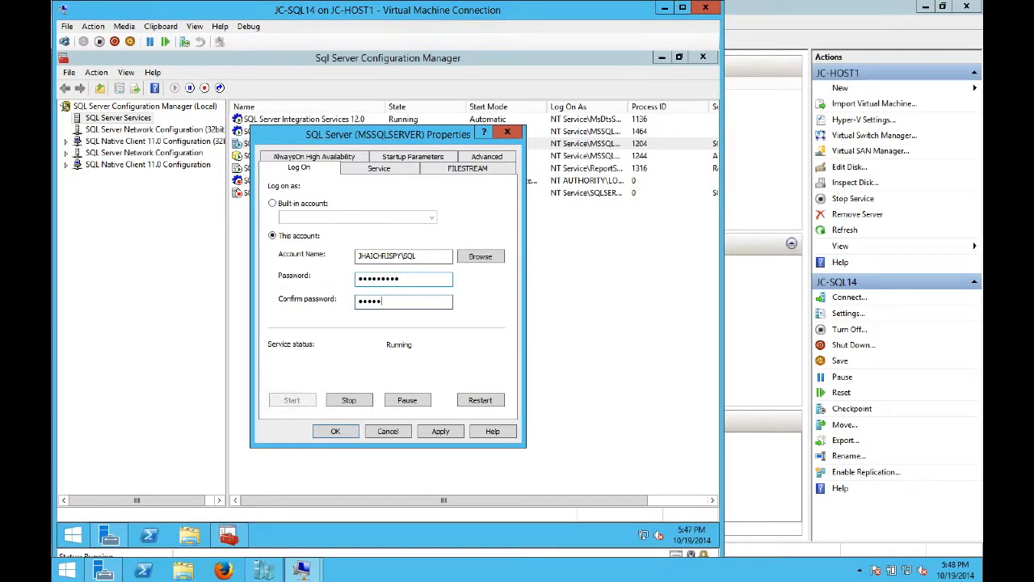
{"action": "left_click", "coordinate": [441, 429]}
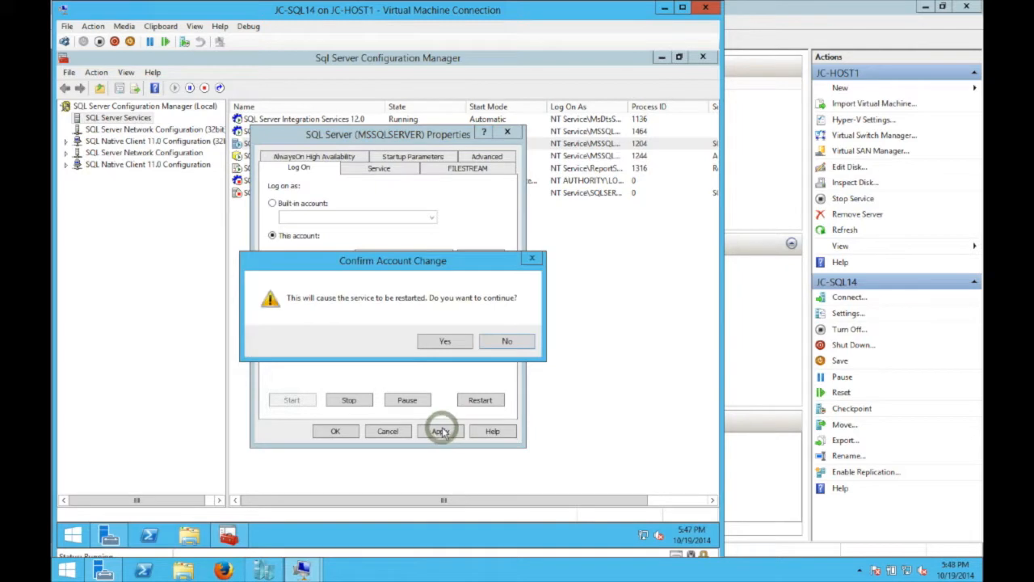
{"action": "left_click", "coordinate": [444, 341]}
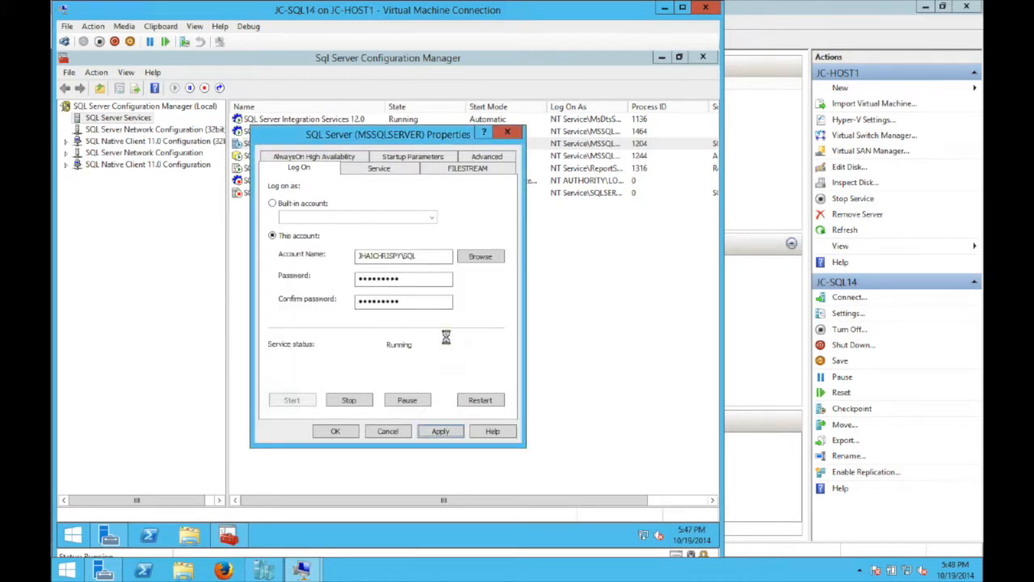
{"action": "left_click", "coordinate": [333, 433]}
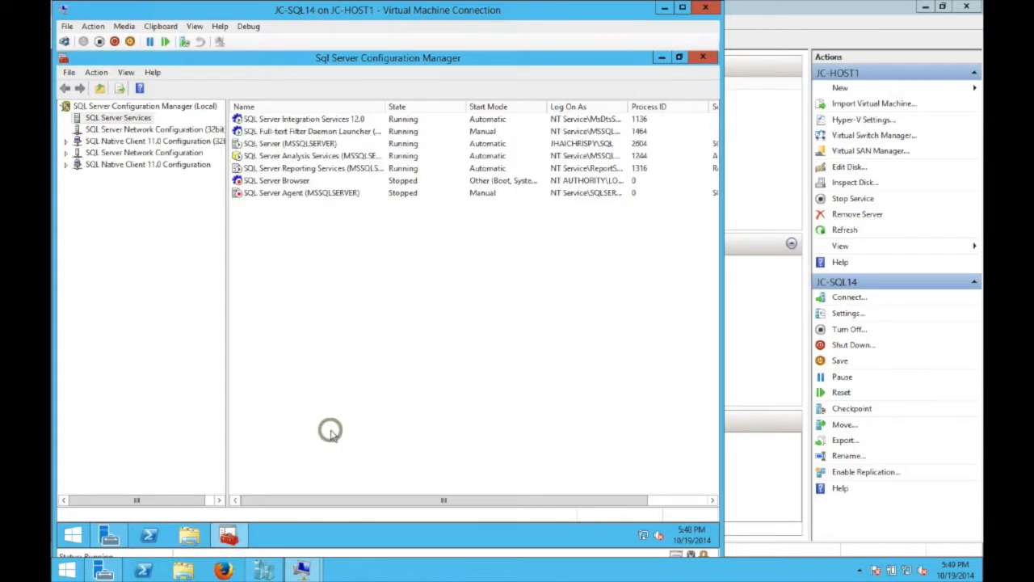
{"action": "left_click", "coordinate": [325, 194]}
- In SQL Server Agent properties, choose the domain SQL account from the Entire Directory as logon
{"action": "right_click", "coordinate": [323, 196]}
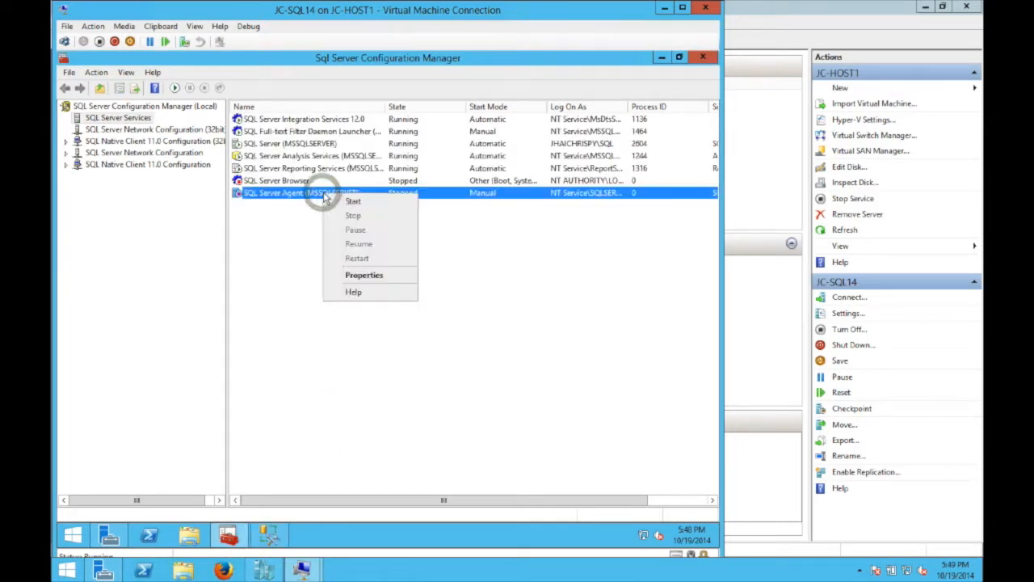
{"action": "left_click", "coordinate": [370, 276]}
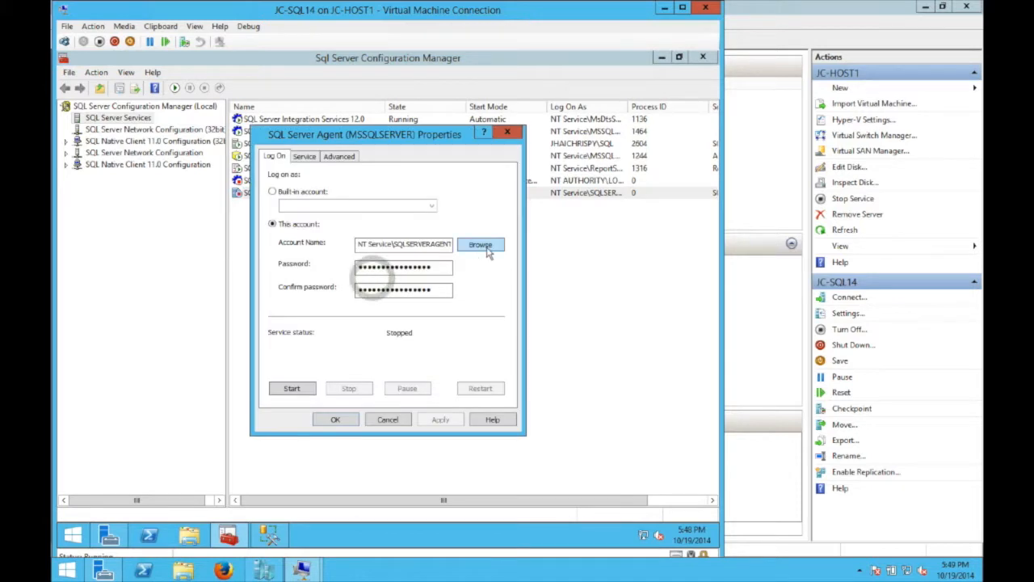
{"action": "left_click", "coordinate": [479, 244]}
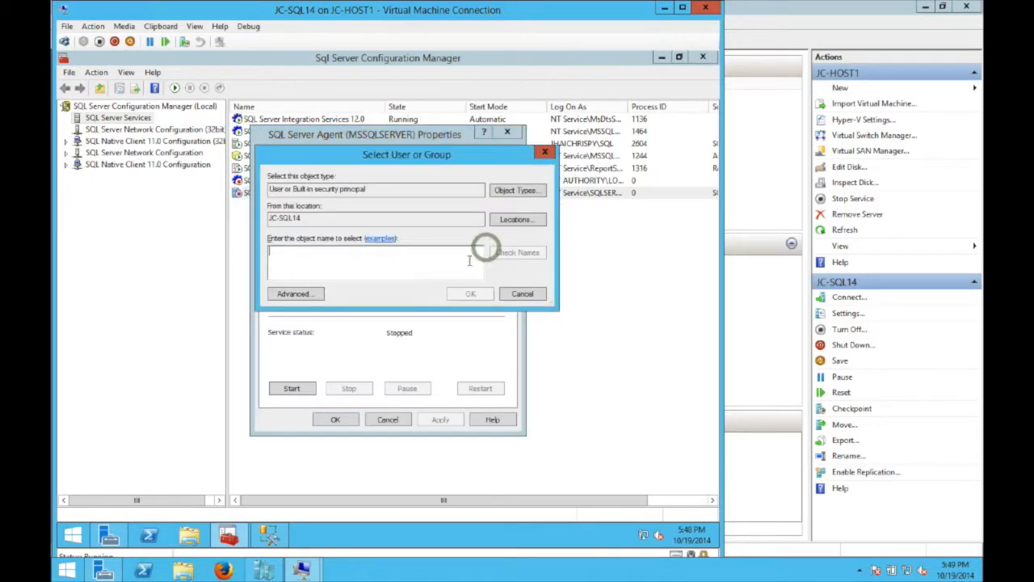
{"action": "left_click", "coordinate": [514, 219]}
{"action": "left_click", "coordinate": [321, 240]}
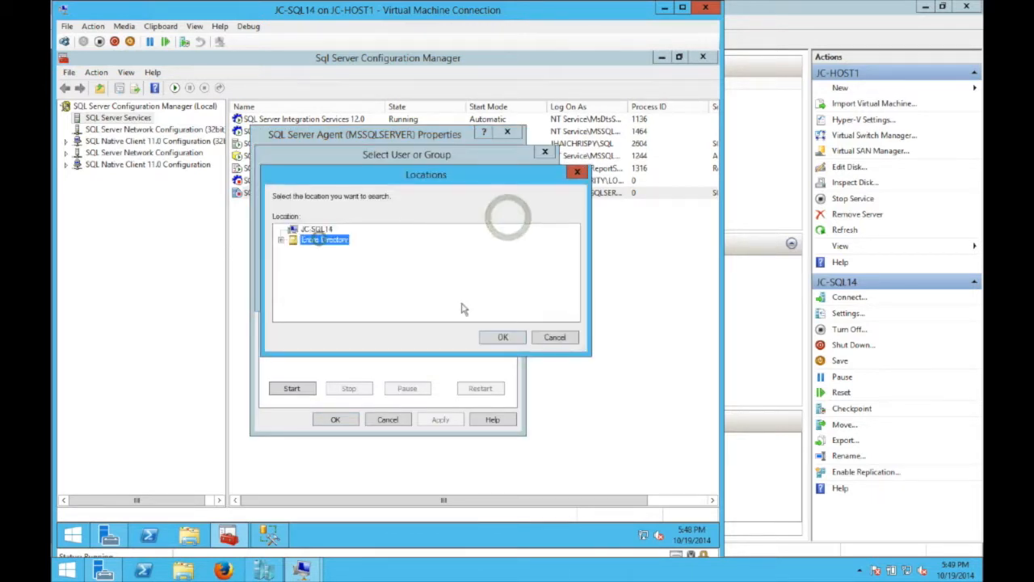
{"action": "left_click", "coordinate": [503, 337]}
{"action": "type", "text": "sql"}
{"action": "left_click", "coordinate": [520, 257]}
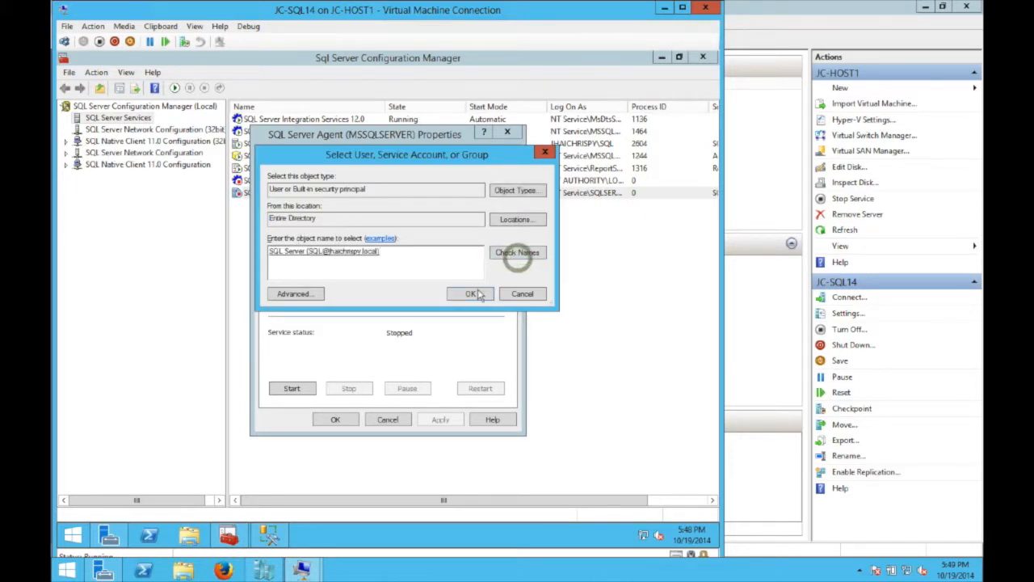
{"action": "left_click", "coordinate": [471, 297]}
- Enter and confirm the SQL account password and apply the logon change
{"action": "left_click", "coordinate": [380, 267]}
{"action": "type", "text": "*****"}
{"action": "key", "text": "Tab"}
{"action": "type", "text": "***"}
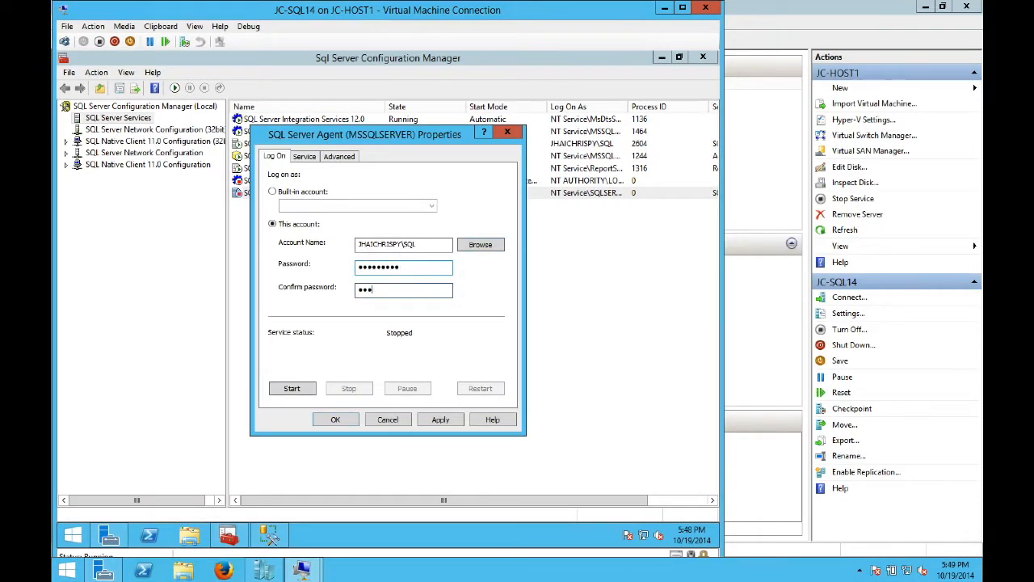
{"action": "left_click", "coordinate": [440, 420]}
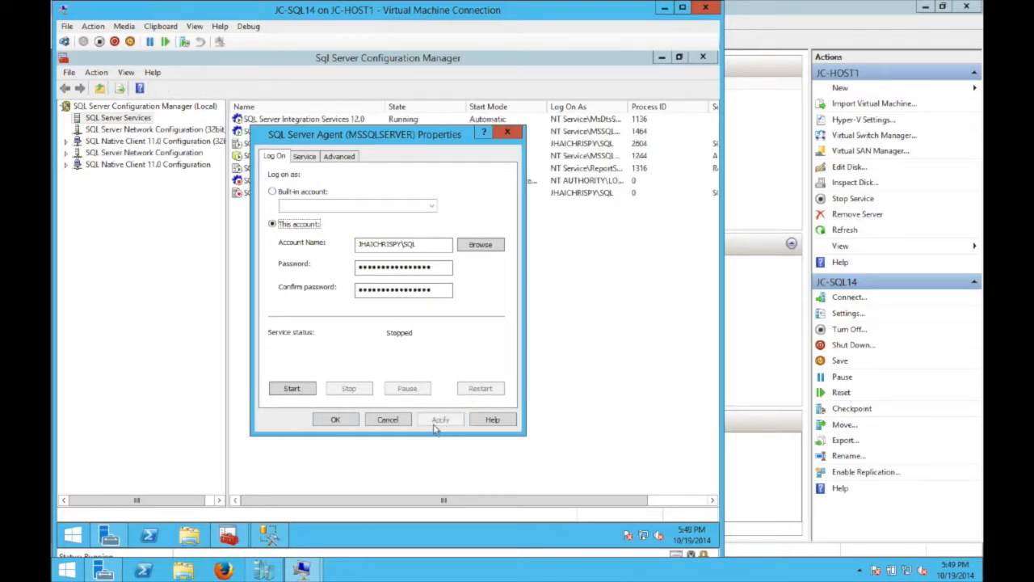
{"action": "left_click", "coordinate": [337, 422]}
- Set the SQL Server Agent start mode to Automatic and start the service
{"action": "left_click", "coordinate": [489, 196]}
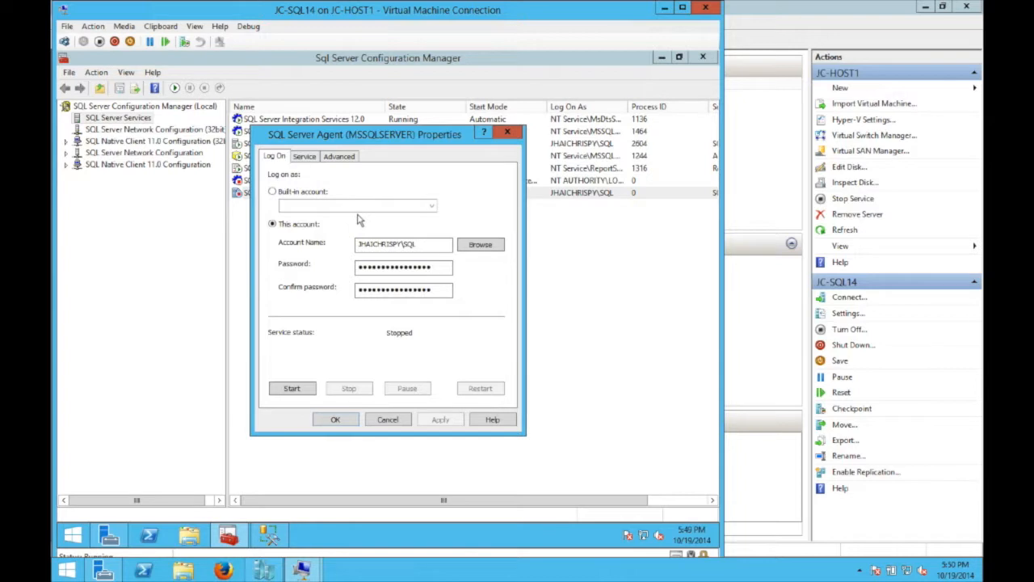
{"action": "left_click", "coordinate": [305, 157]}
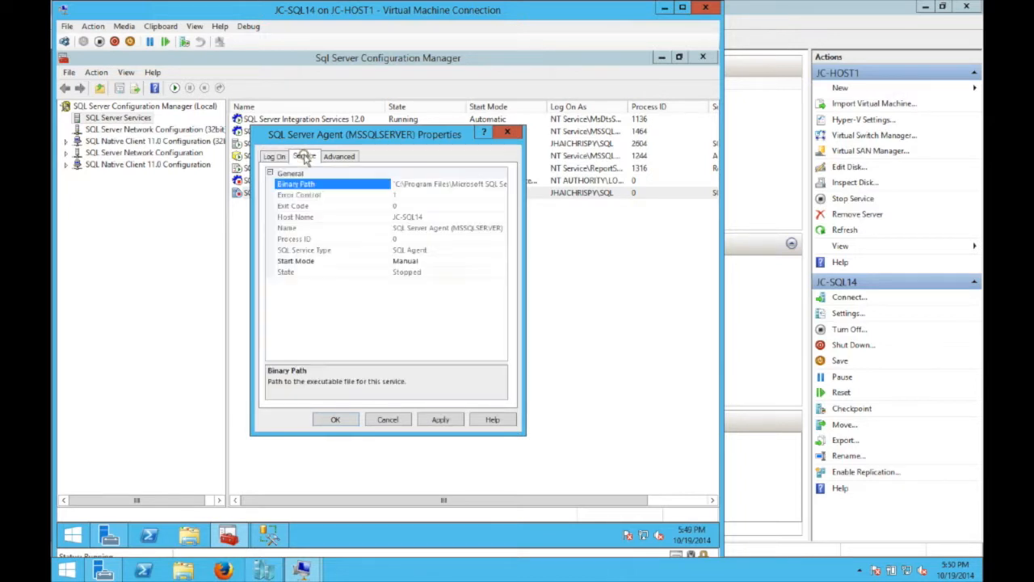
{"action": "left_click", "coordinate": [421, 261]}
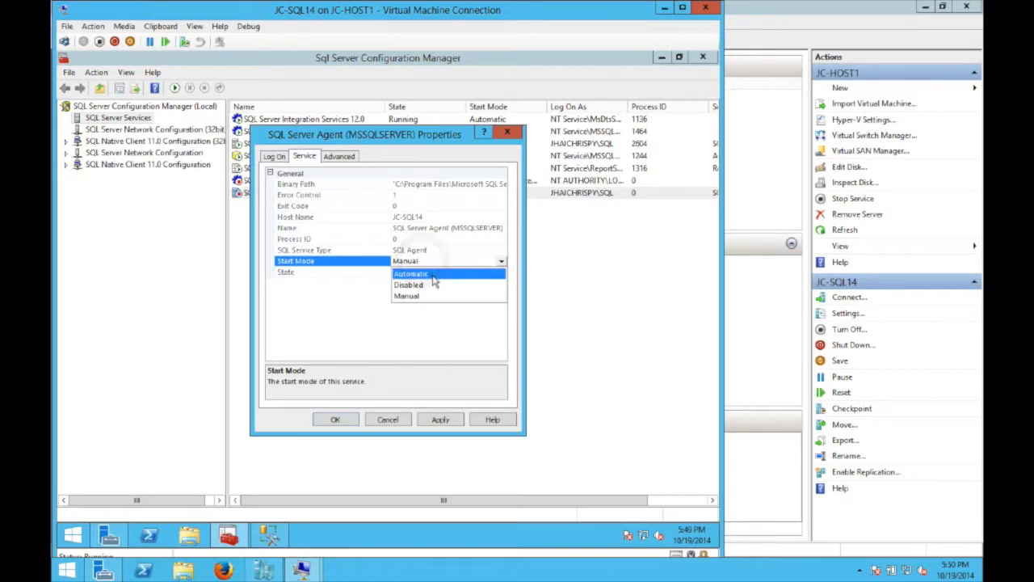
{"action": "left_click", "coordinate": [429, 274]}
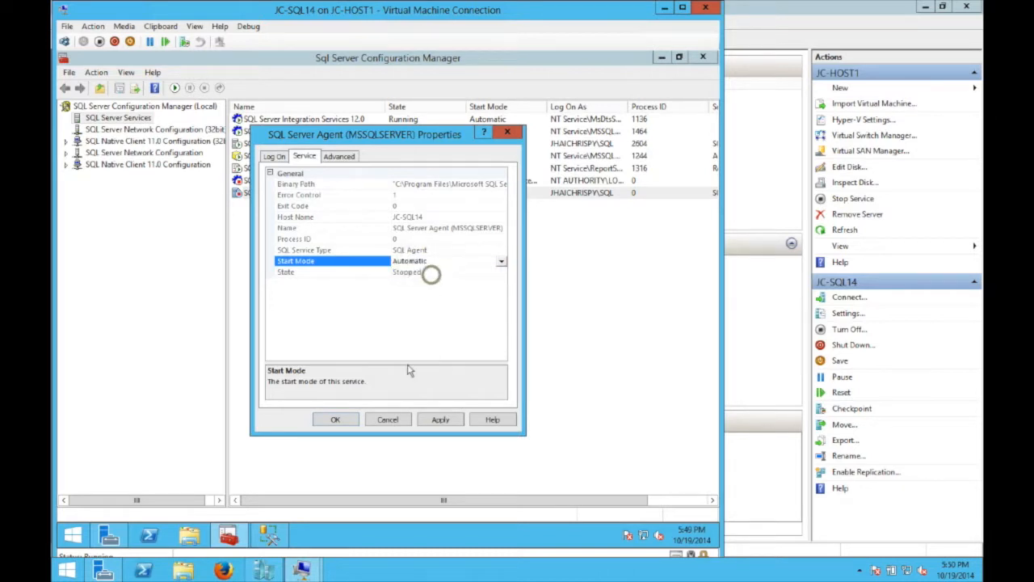
{"action": "left_click", "coordinate": [340, 421]}
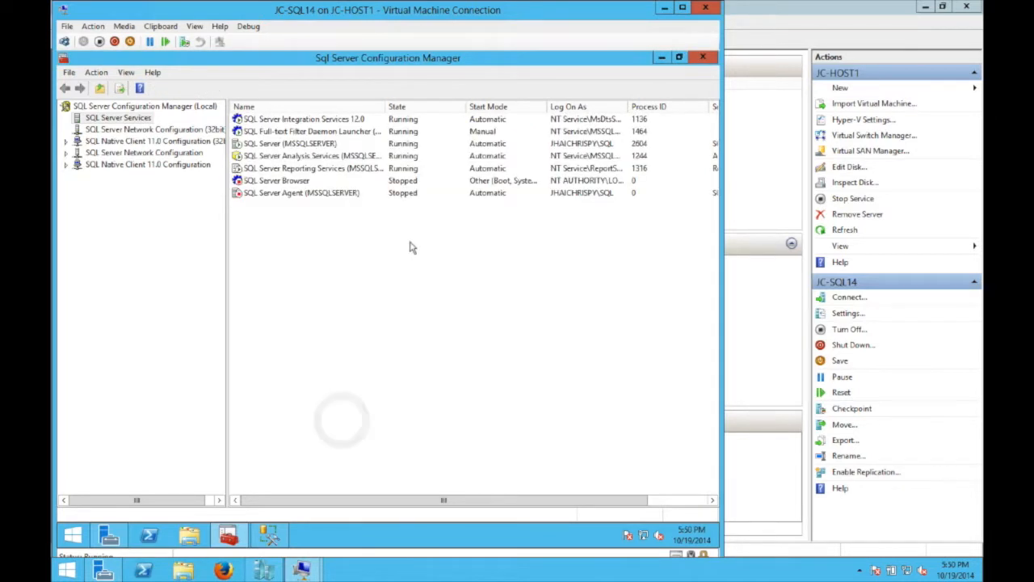
{"action": "left_click", "coordinate": [324, 198]}
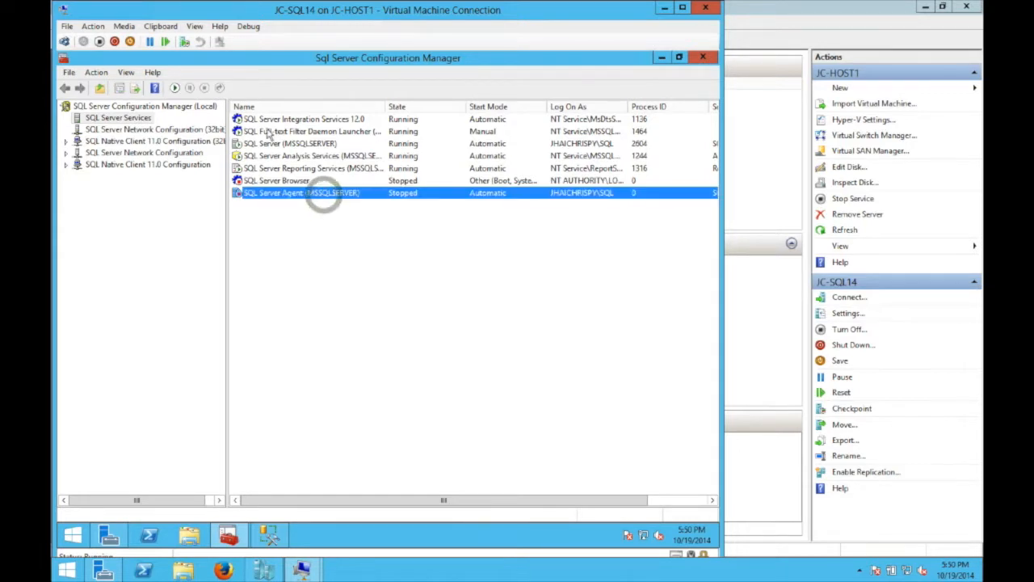
{"action": "left_click", "coordinate": [174, 88]}
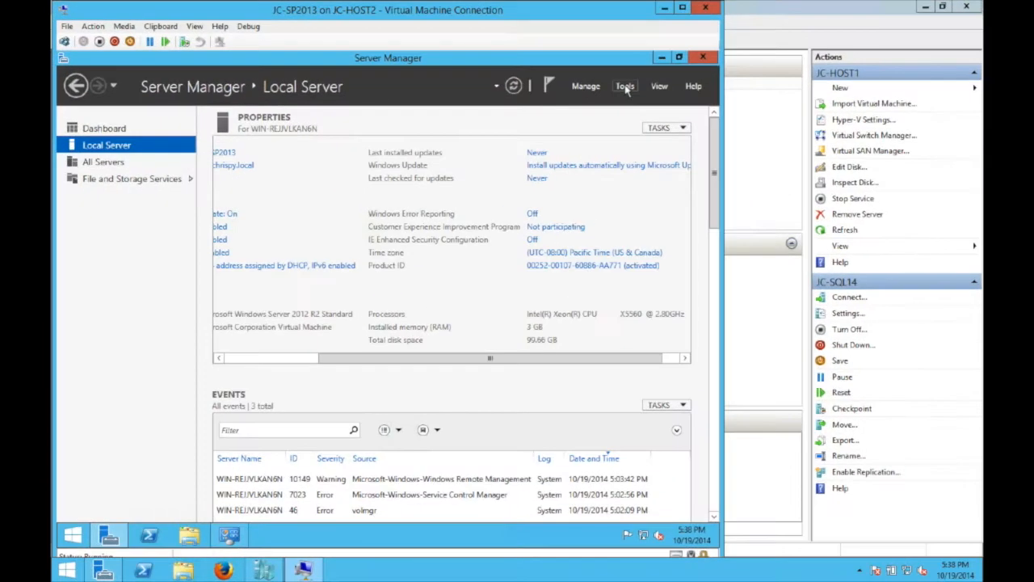
- Open the local Administrators group properties in Computer Management
{"action": "left_click", "coordinate": [626, 87]}
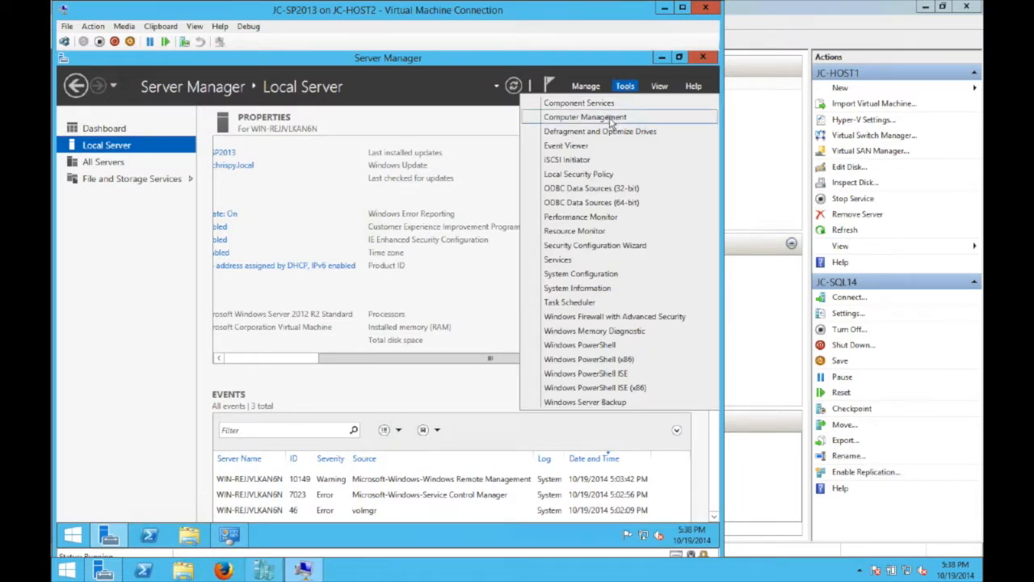
{"action": "left_click", "coordinate": [612, 118]}
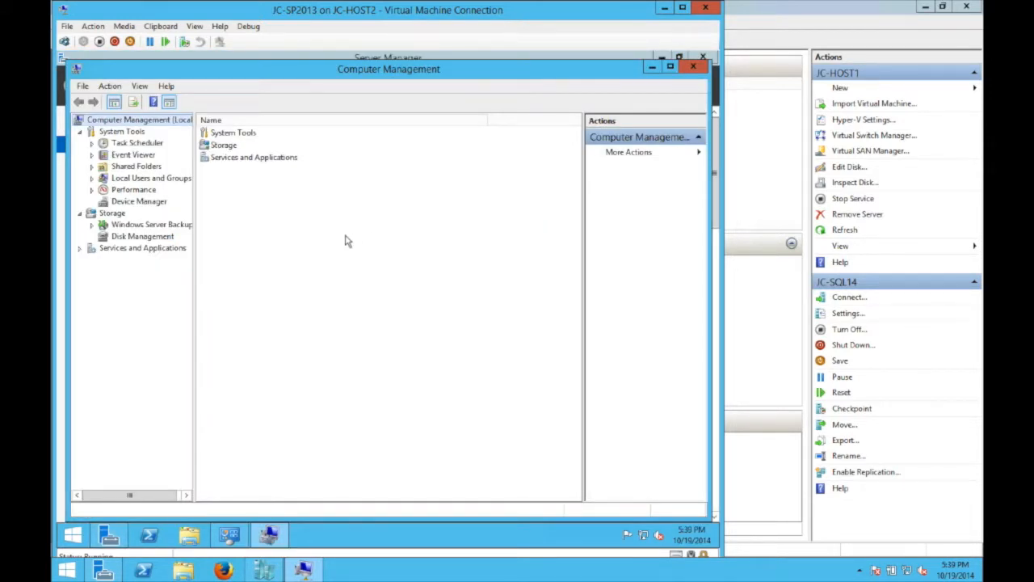
{"action": "left_click", "coordinate": [92, 179]}
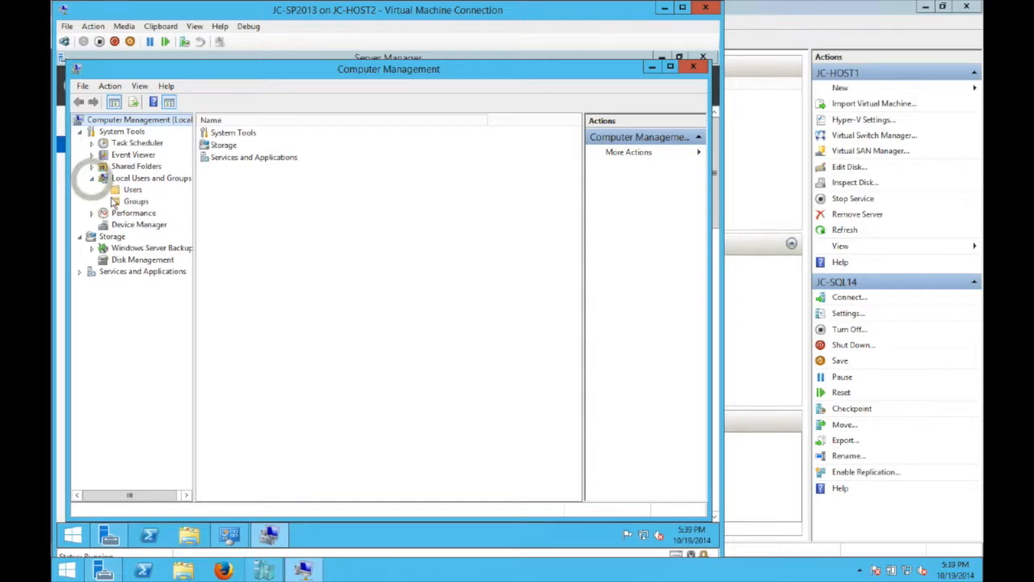
{"action": "left_click", "coordinate": [128, 202]}
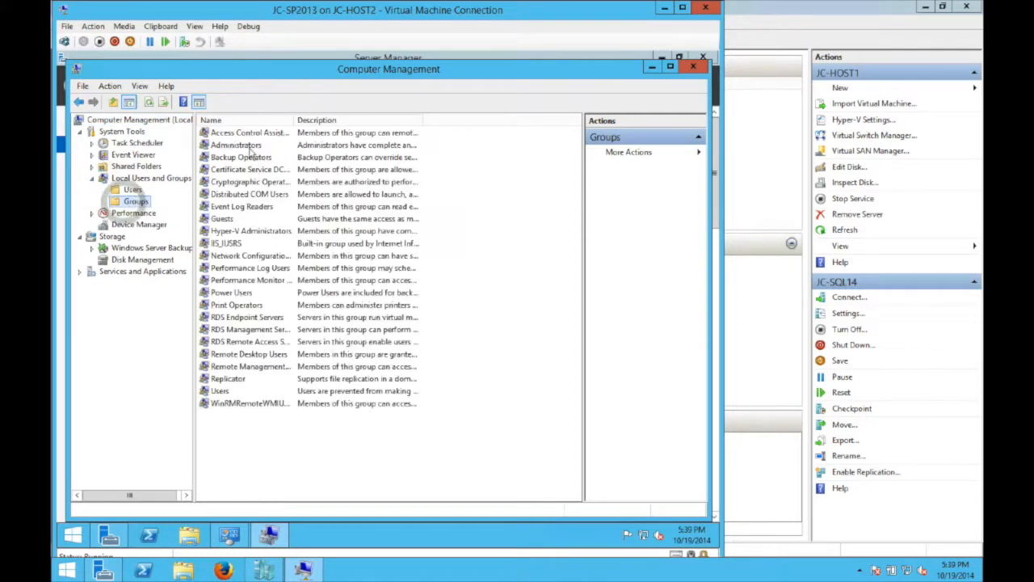
{"action": "right_click", "coordinate": [263, 146]}
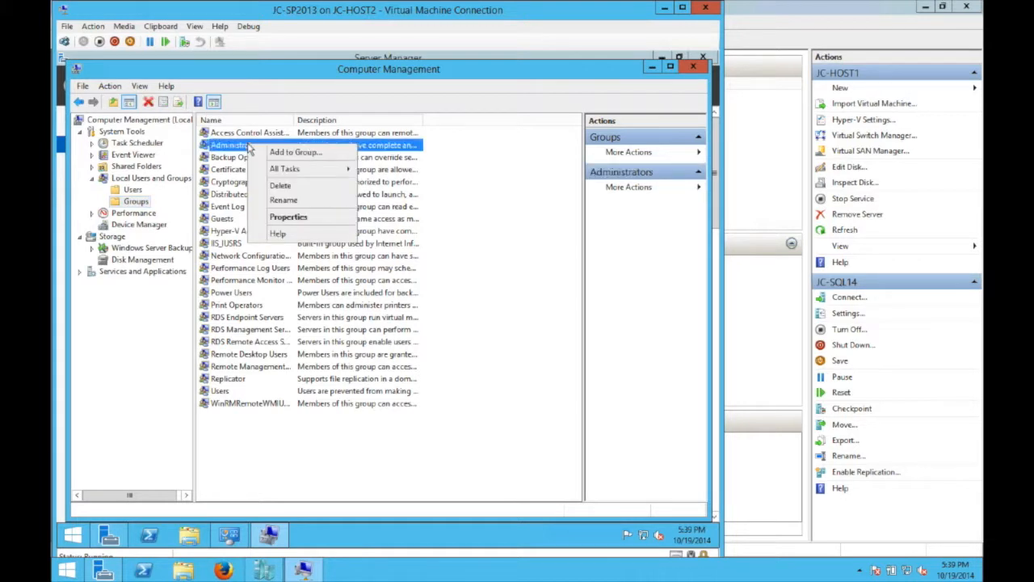
{"action": "left_click", "coordinate": [273, 153]}
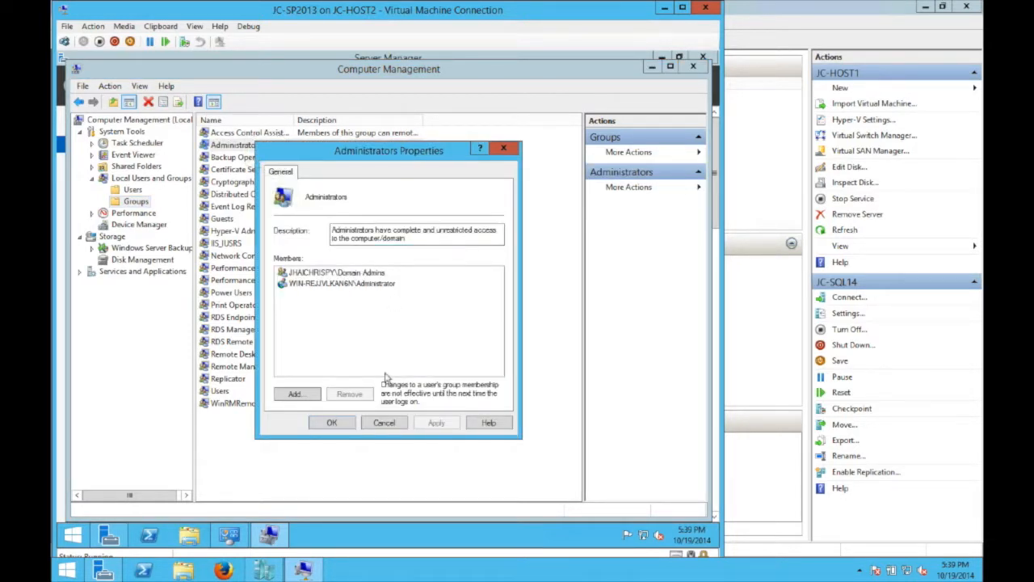
- Add the SharePoint admin account to Administrators and close Computer Management
{"action": "left_click", "coordinate": [307, 399]}
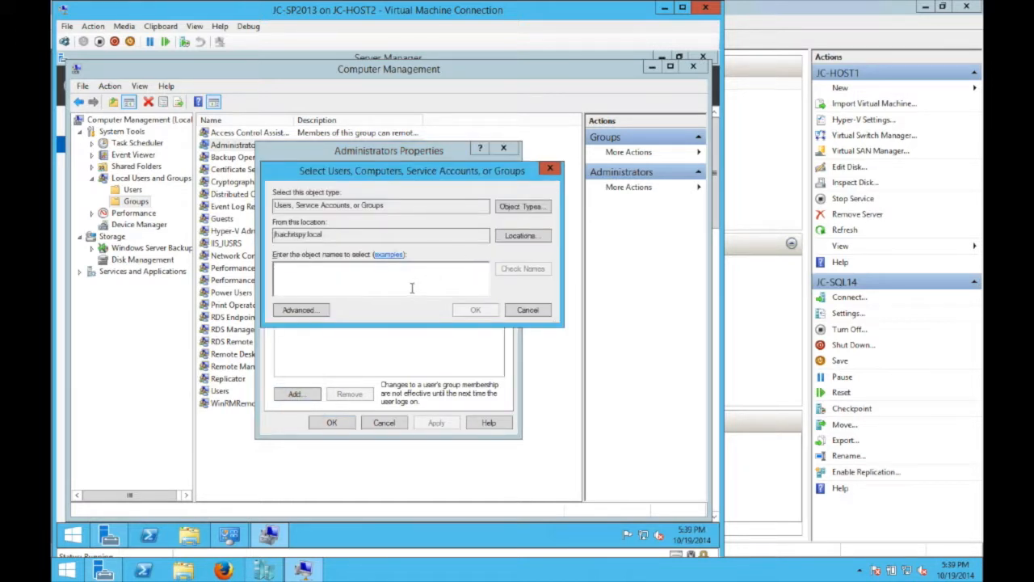
{"action": "type", "text": "SPAdmin"}
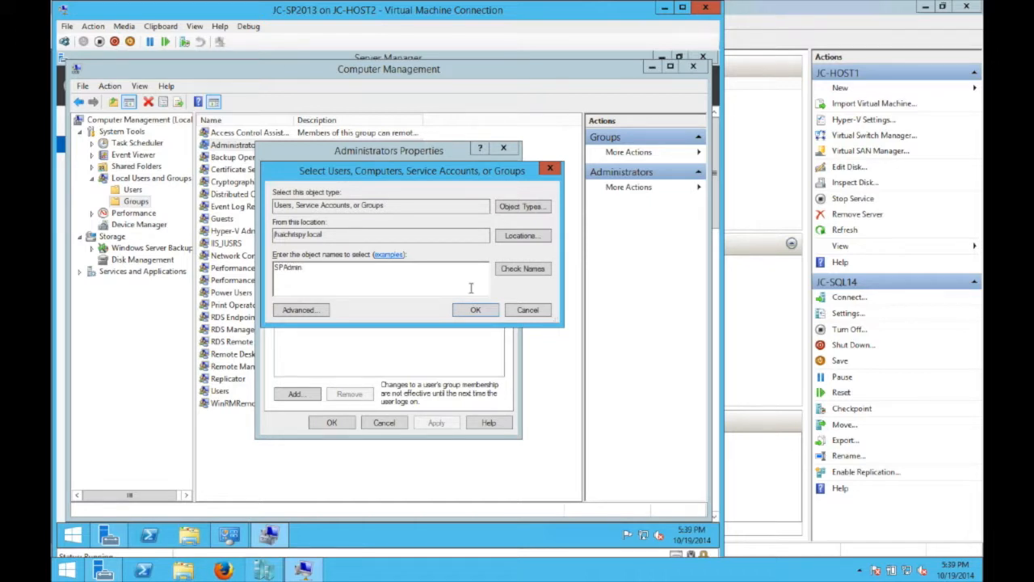
{"action": "left_click", "coordinate": [524, 269]}
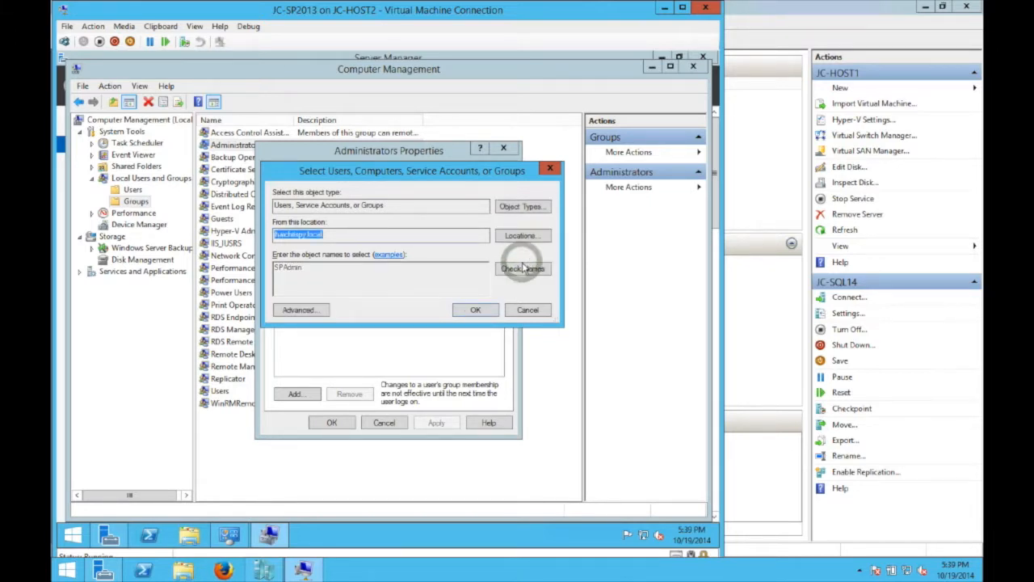
{"action": "left_click", "coordinate": [476, 311]}
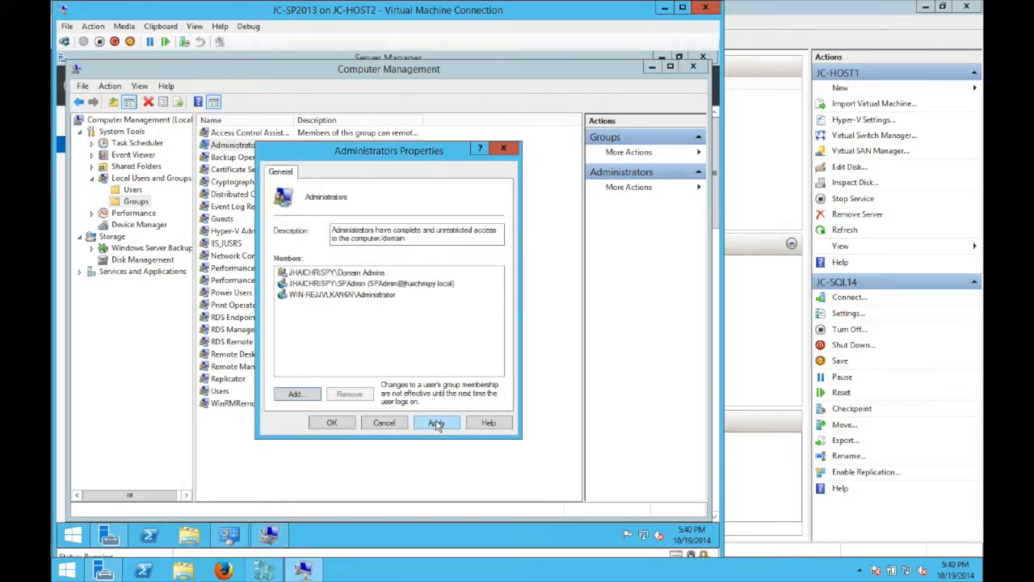
{"action": "left_click", "coordinate": [333, 424]}
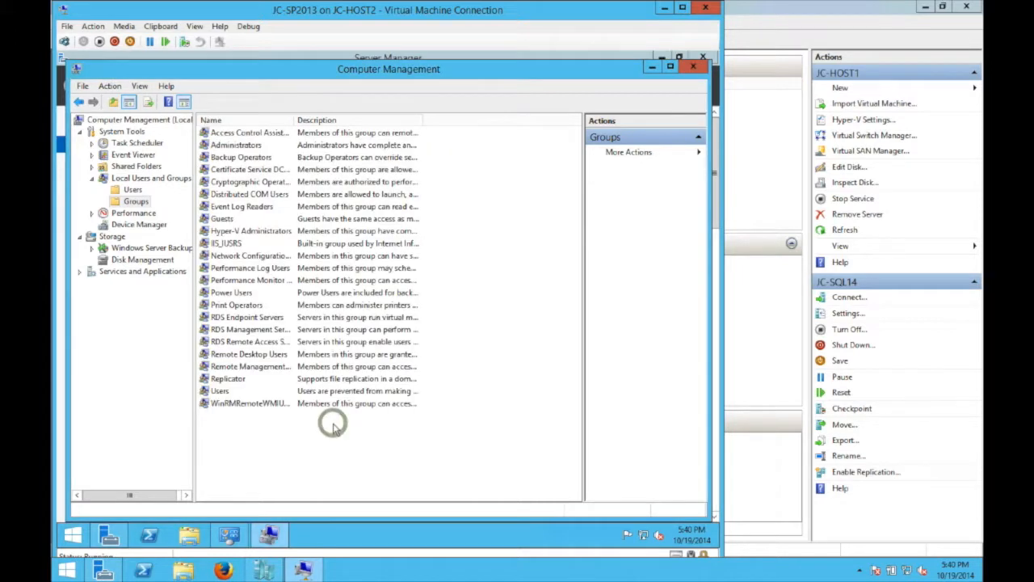
{"action": "left_click", "coordinate": [700, 69]}
- Connect to the JC-SQL14 virtual machine
{"action": "left_click", "coordinate": [661, 61]}
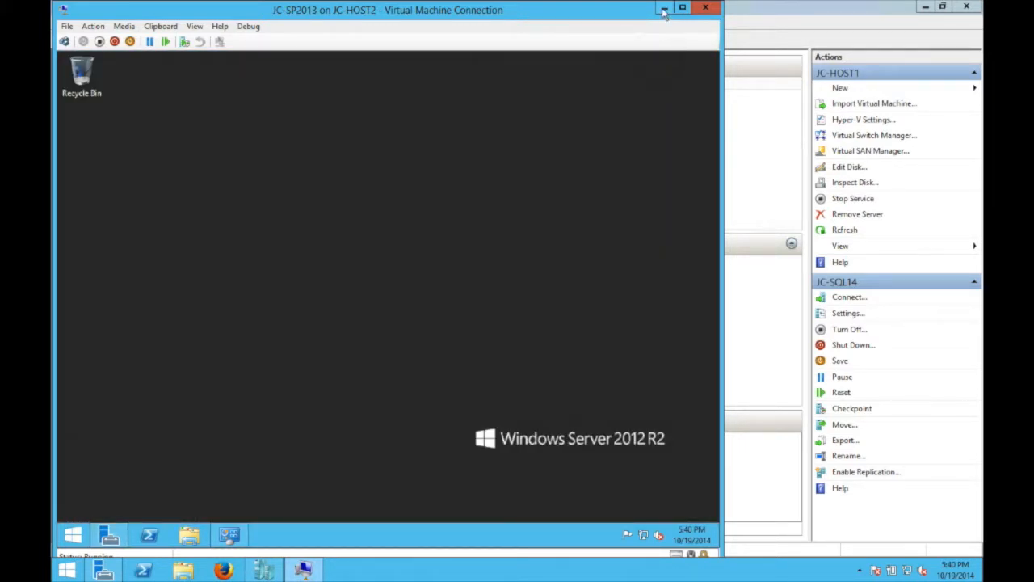
{"action": "left_click", "coordinate": [662, 9]}
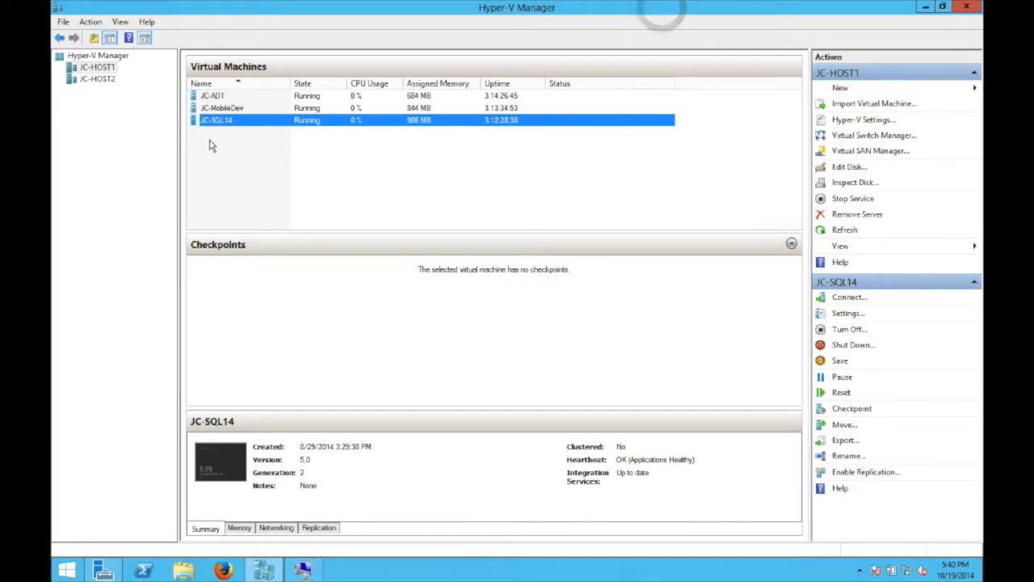
{"action": "left_click", "coordinate": [226, 121]}
{"action": "right_click", "coordinate": [225, 123]}
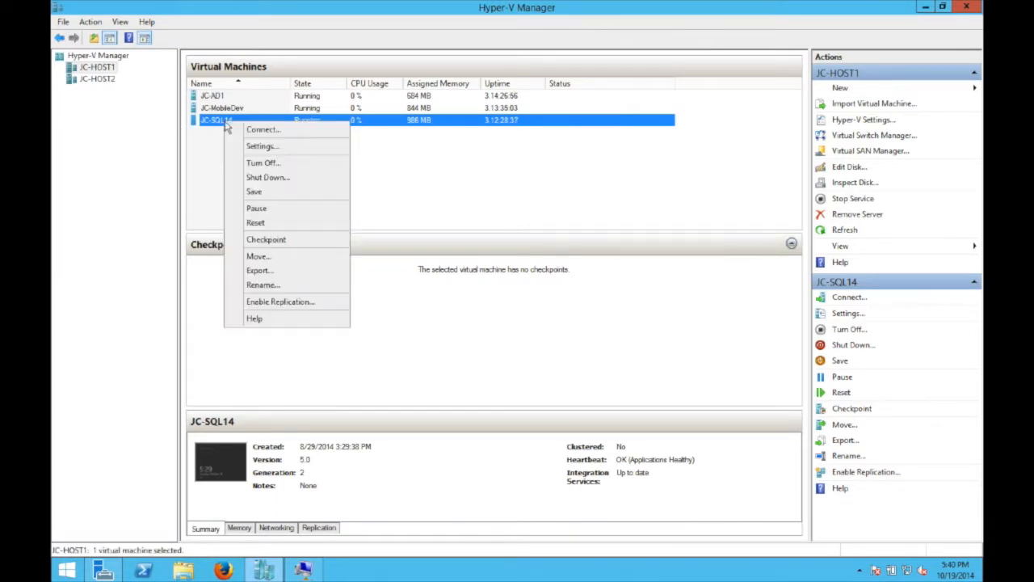
{"action": "left_click", "coordinate": [247, 130]}
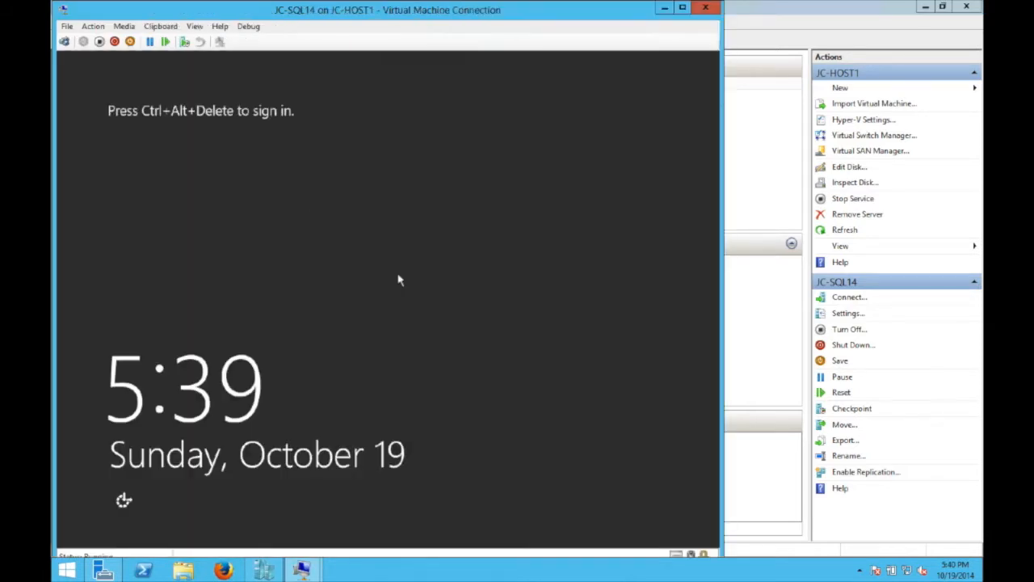
- Sign in to JC-SQL14 with the domain account and launch Computer Management
{"action": "key", "text": "ctrl+alt+End"}
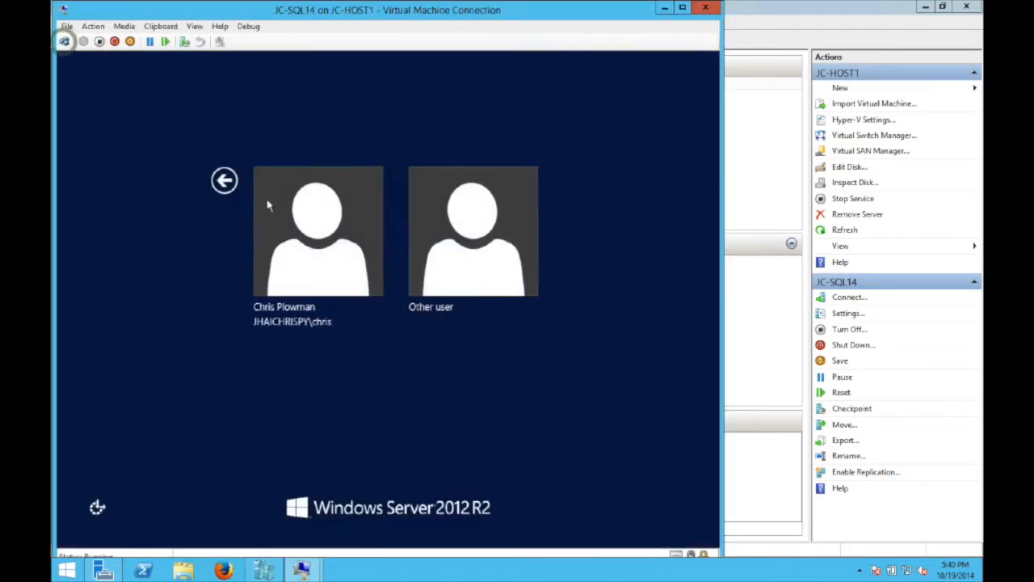
{"action": "left_click", "coordinate": [323, 243]}
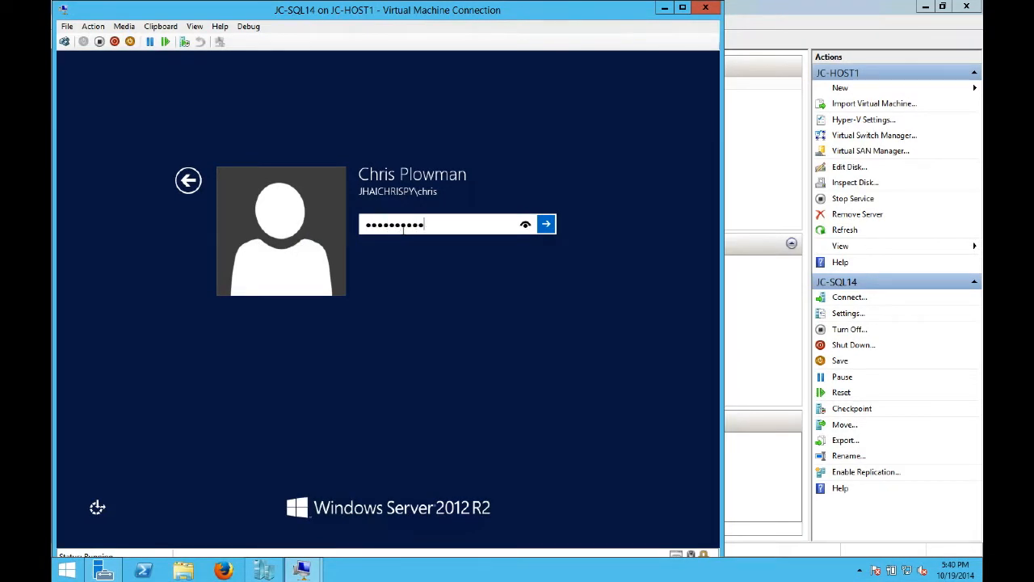
{"action": "key", "text": "Return"}
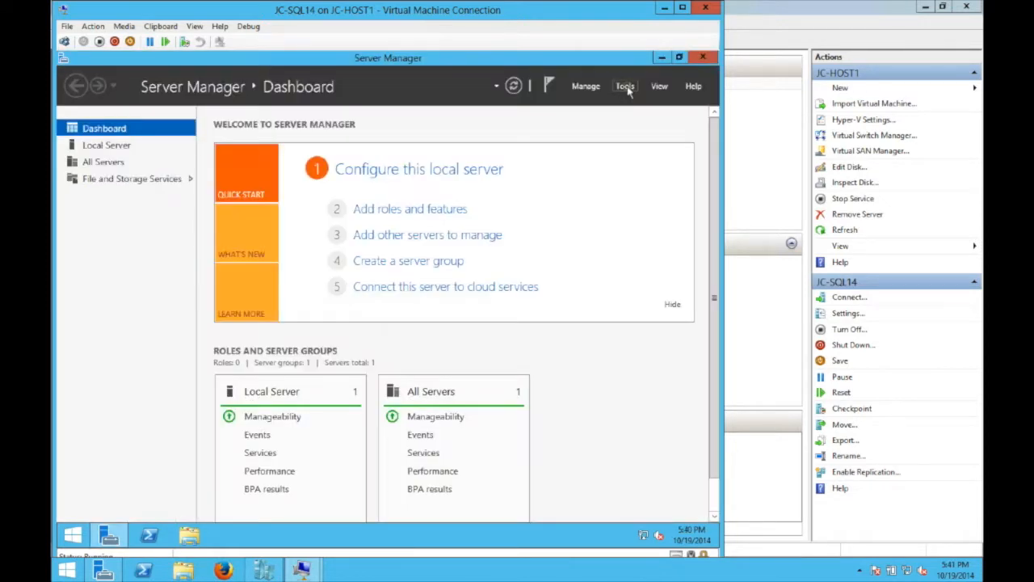
{"action": "left_click", "coordinate": [624, 86]}
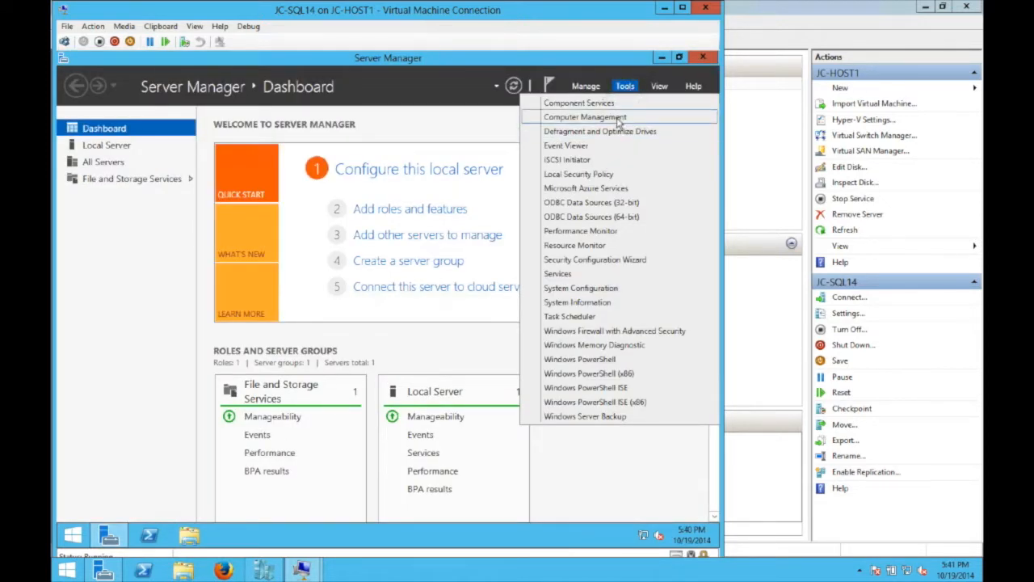
{"action": "left_click", "coordinate": [622, 121]}
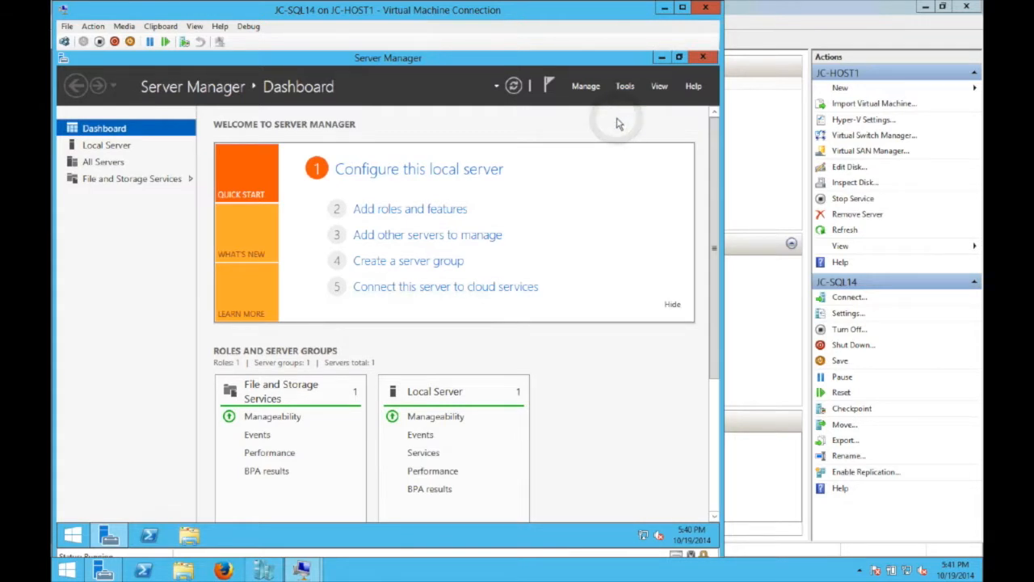
- Open the properties of the local Administrators group
{"action": "left_click", "coordinate": [92, 179]}
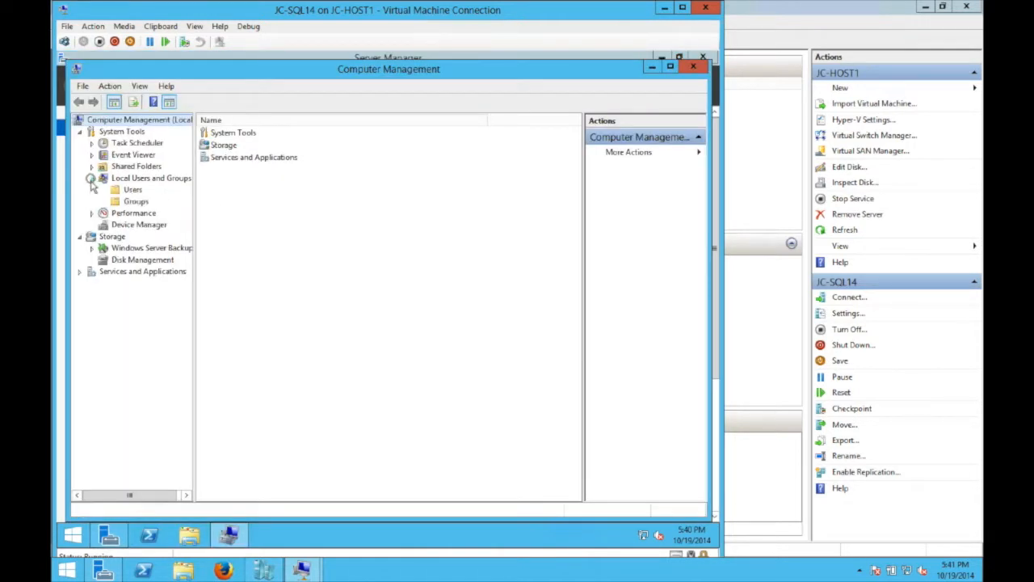
{"action": "left_click", "coordinate": [134, 202]}
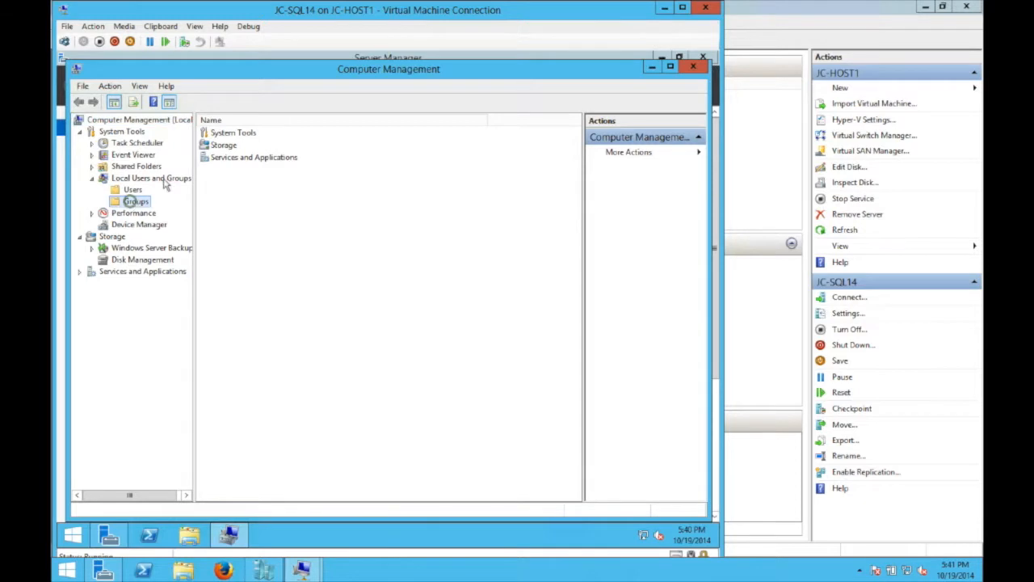
{"action": "right_click", "coordinate": [247, 148]}
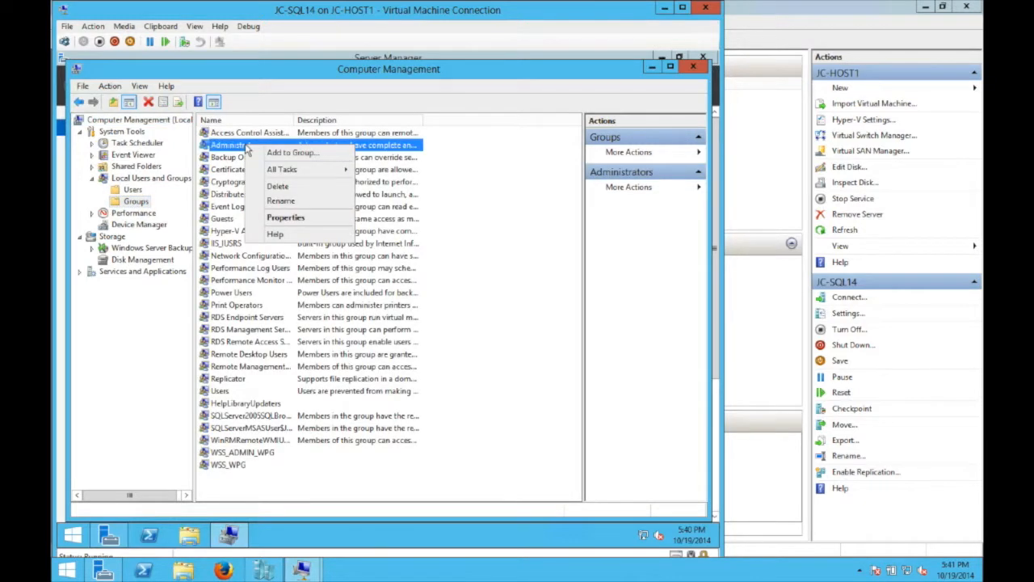
{"action": "left_click", "coordinate": [264, 153]}
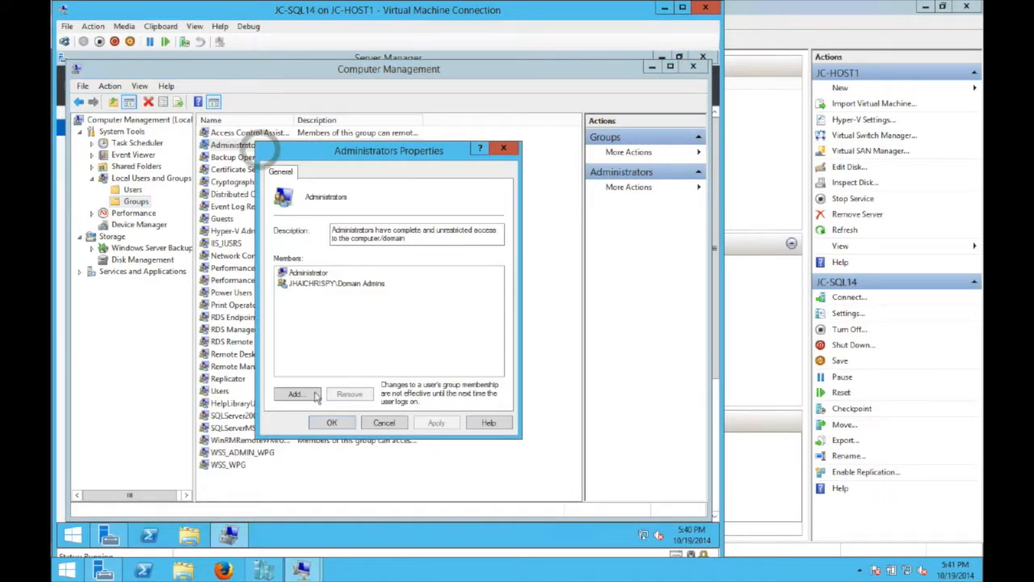
- Add SPAdmin to the Administrators group, then show the Start screen
{"action": "left_click", "coordinate": [296, 395]}
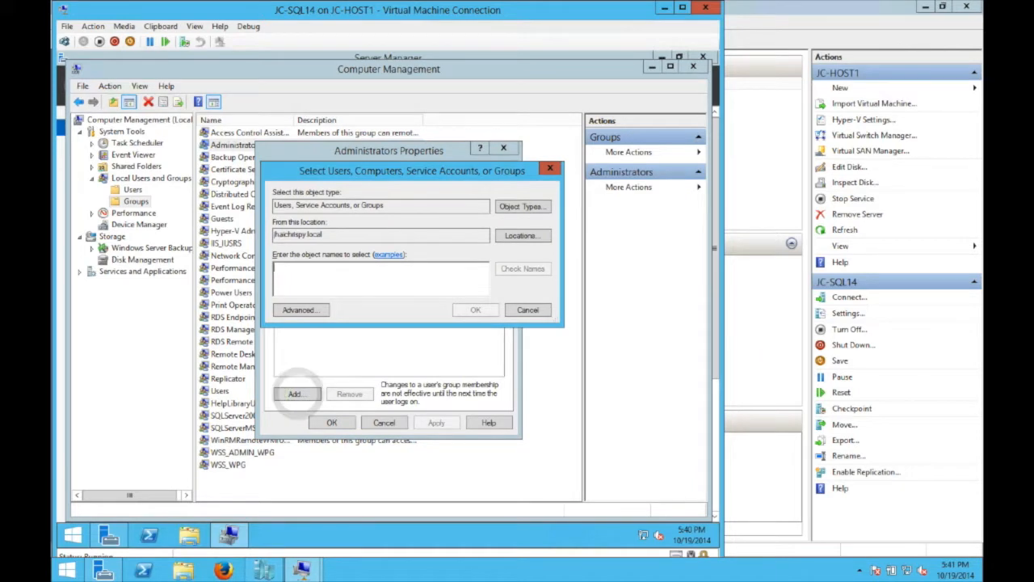
{"action": "type", "text": "SPAd"}
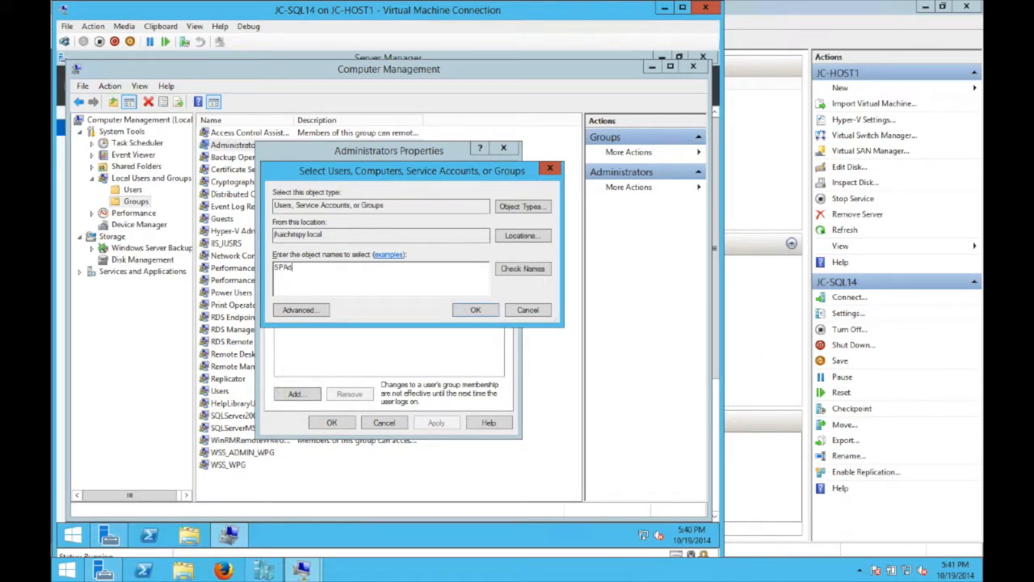
{"action": "type", "text": "min"}
{"action": "left_click", "coordinate": [476, 310]}
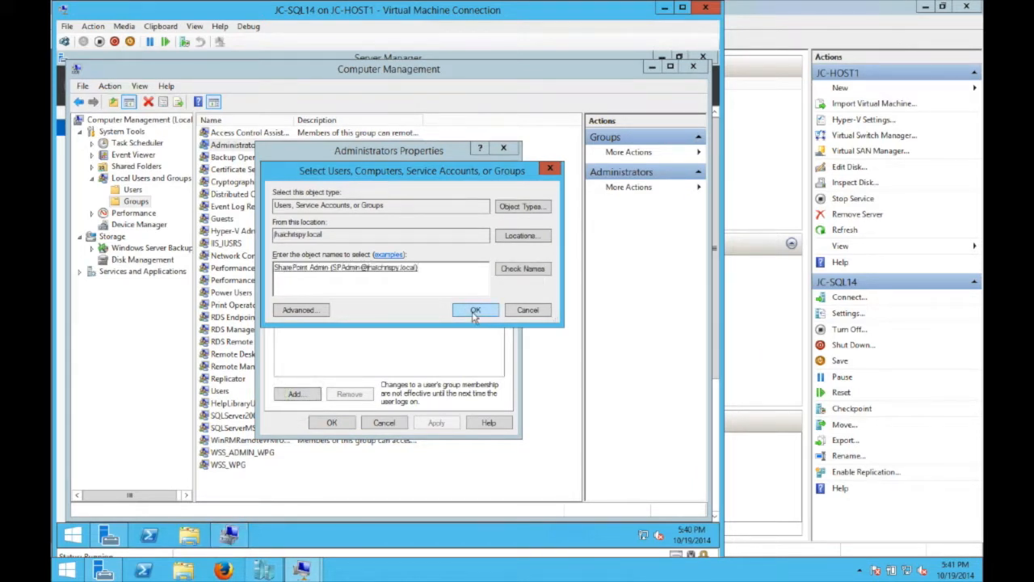
{"action": "left_click", "coordinate": [332, 423]}
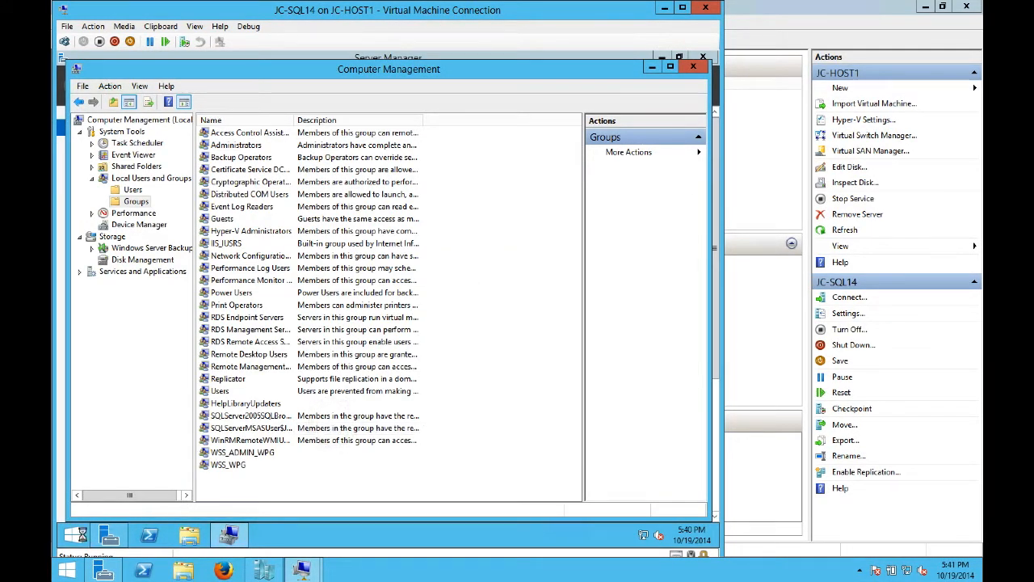
{"action": "left_click", "coordinate": [73, 538]}
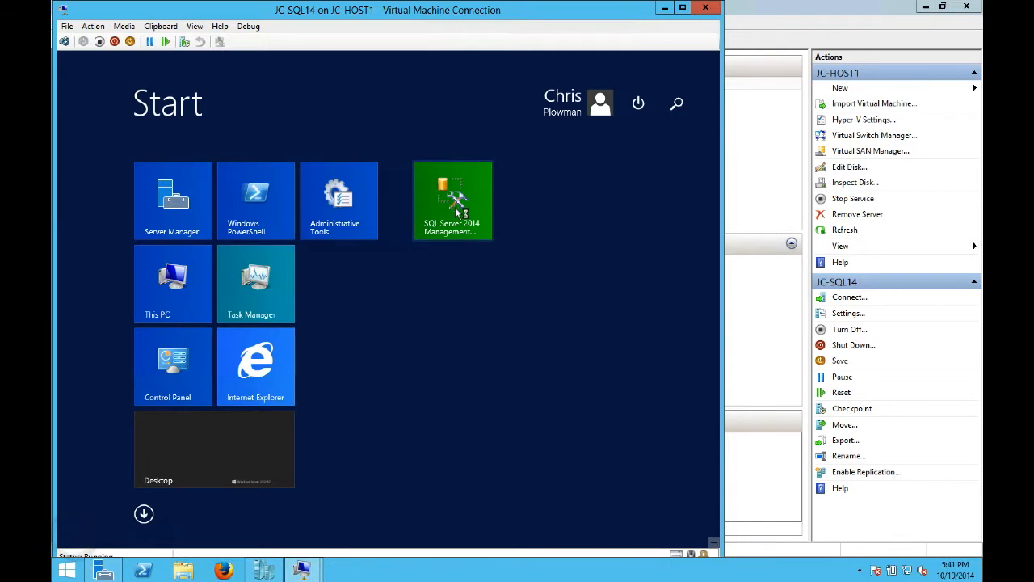
- Open SSMS, connect to JC-SQL14, and start a new login under Security > Logins
{"action": "left_click", "coordinate": [456, 212]}
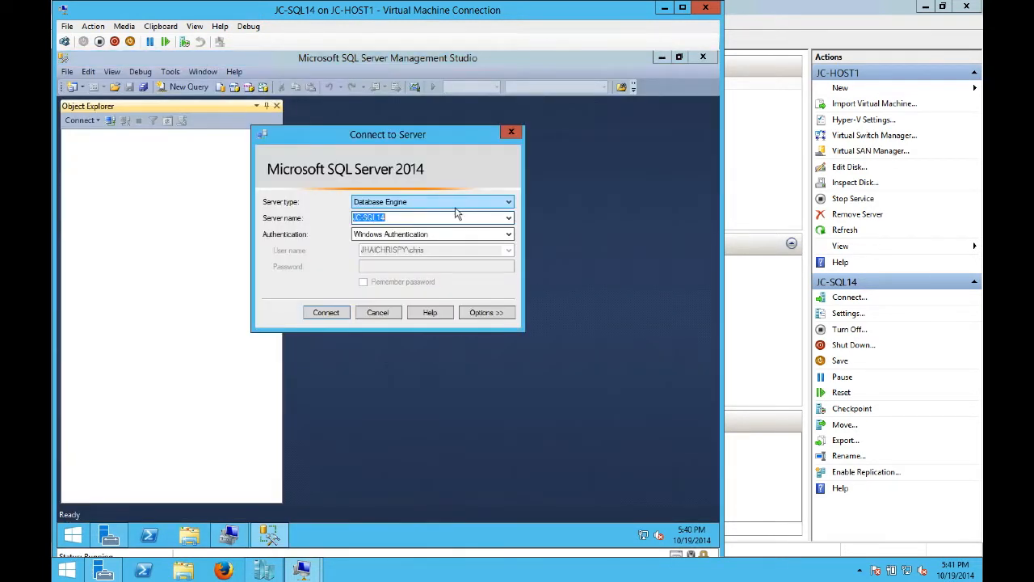
{"action": "left_click", "coordinate": [325, 313]}
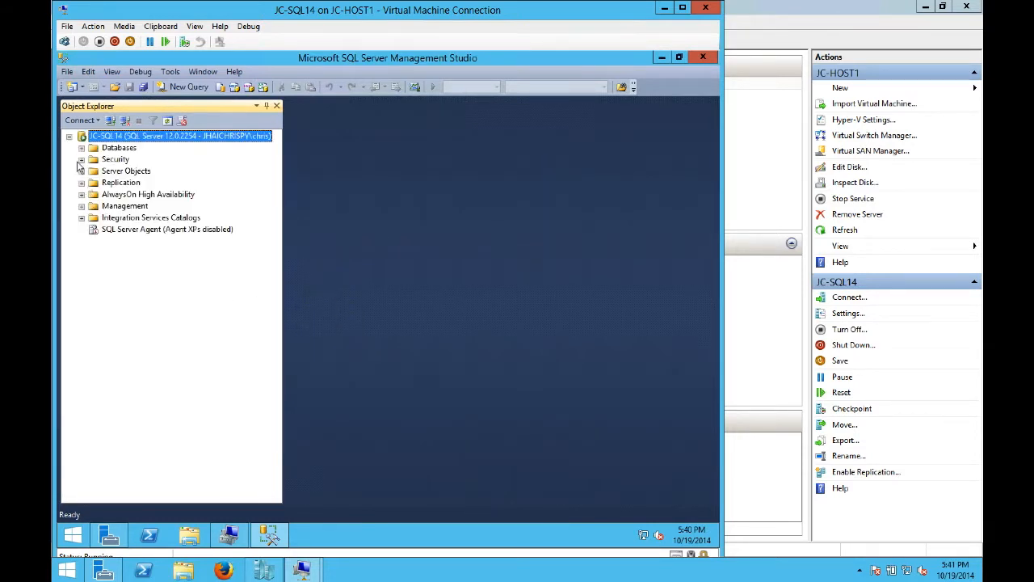
{"action": "left_click", "coordinate": [80, 160]}
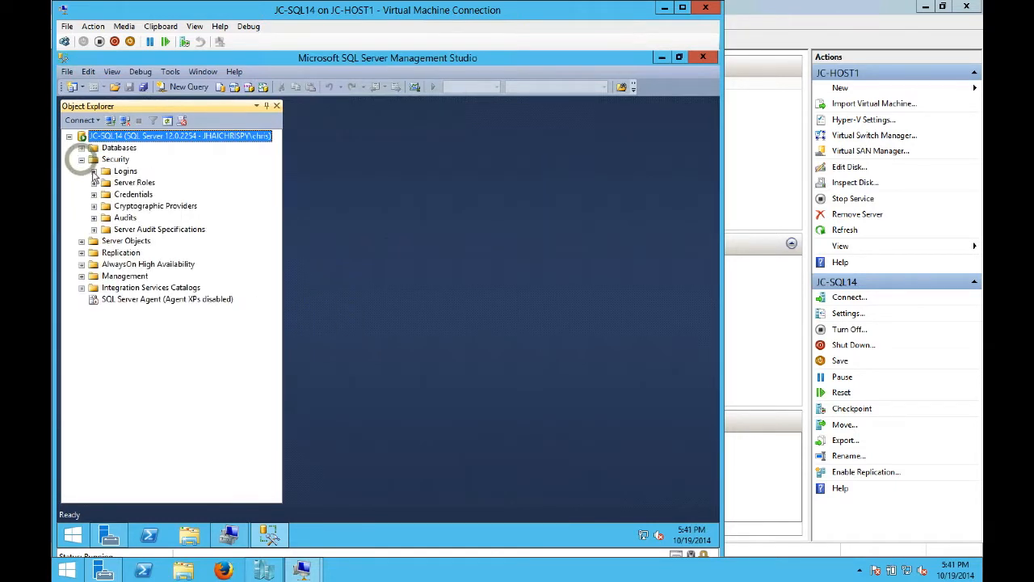
{"action": "left_click", "coordinate": [94, 171]}
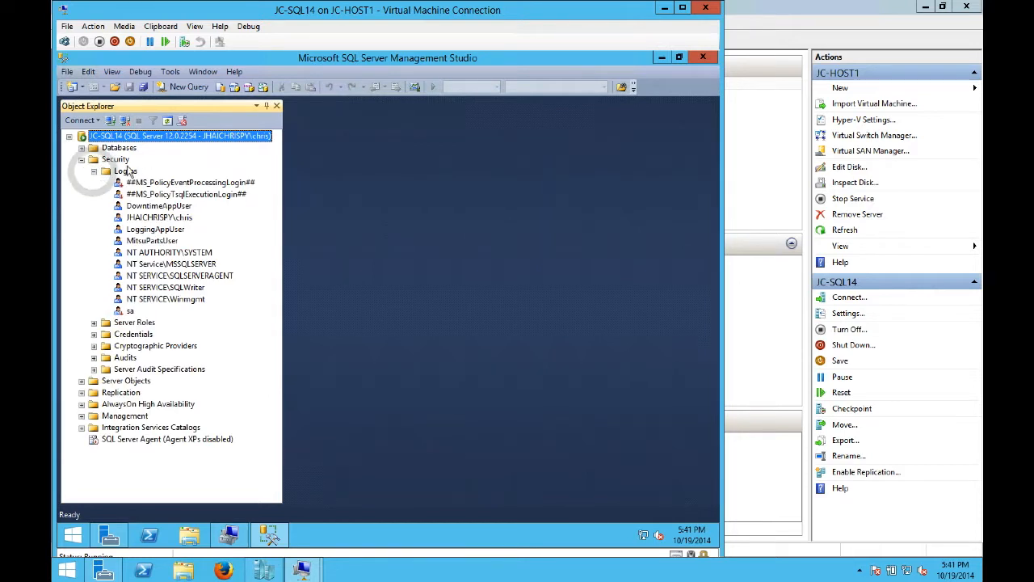
{"action": "right_click", "coordinate": [125, 171]}
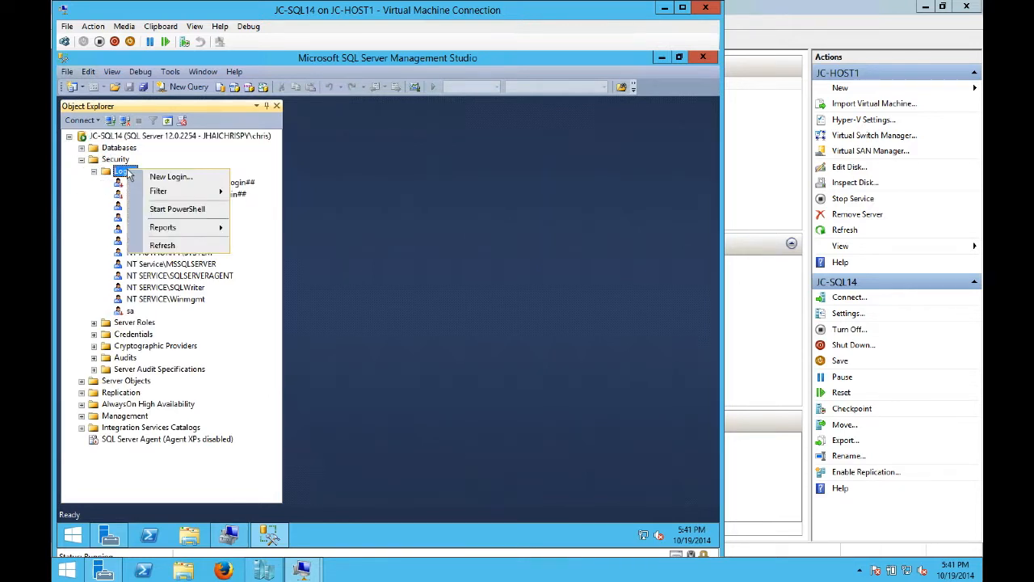
{"action": "left_click", "coordinate": [158, 176]}
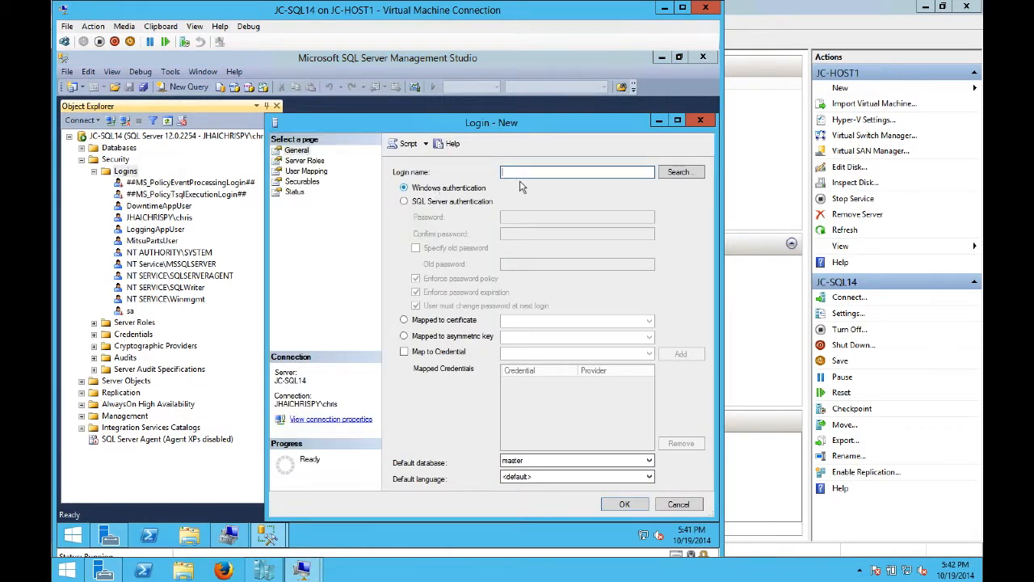
- Search the Entire Directory and use the SharePoint admin domain account as the login name
{"action": "left_click", "coordinate": [680, 173]}
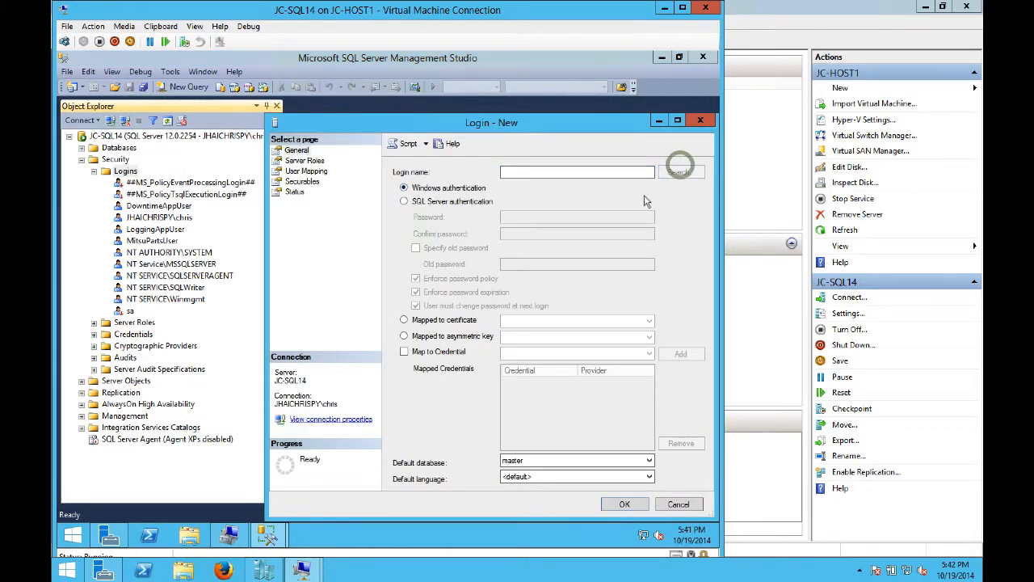
{"action": "left_click", "coordinate": [530, 208]}
{"action": "left_click", "coordinate": [321, 230]}
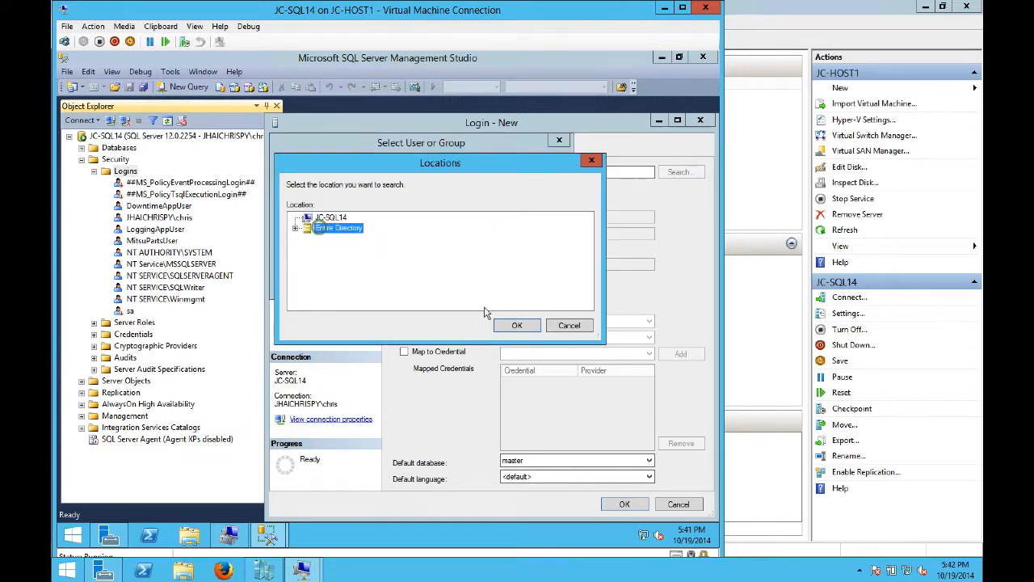
{"action": "left_click", "coordinate": [518, 325]}
{"action": "left_click", "coordinate": [361, 254]}
{"action": "type", "text": "spadmin"}
{"action": "left_click", "coordinate": [536, 241]}
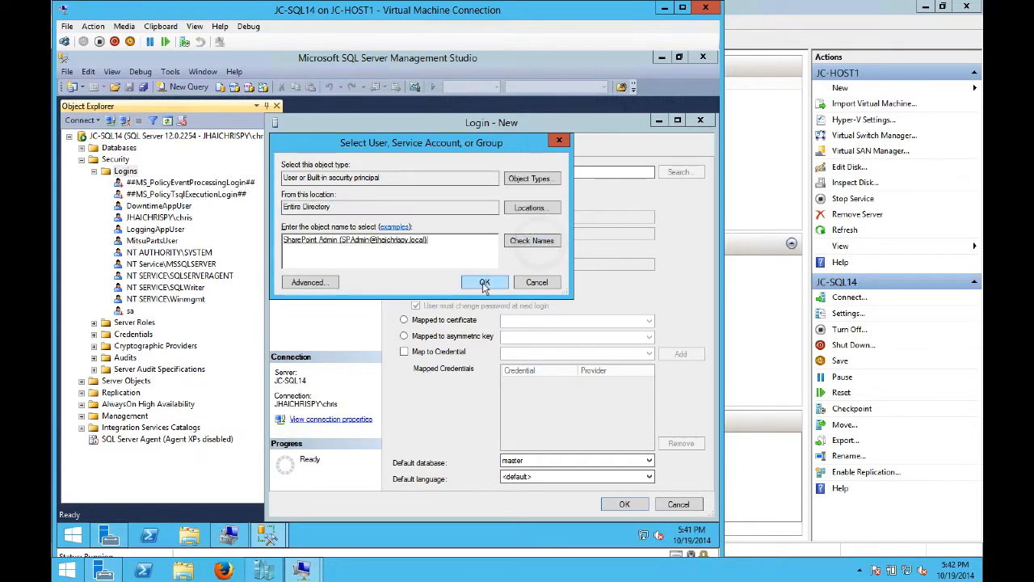
{"action": "left_click", "coordinate": [484, 282]}
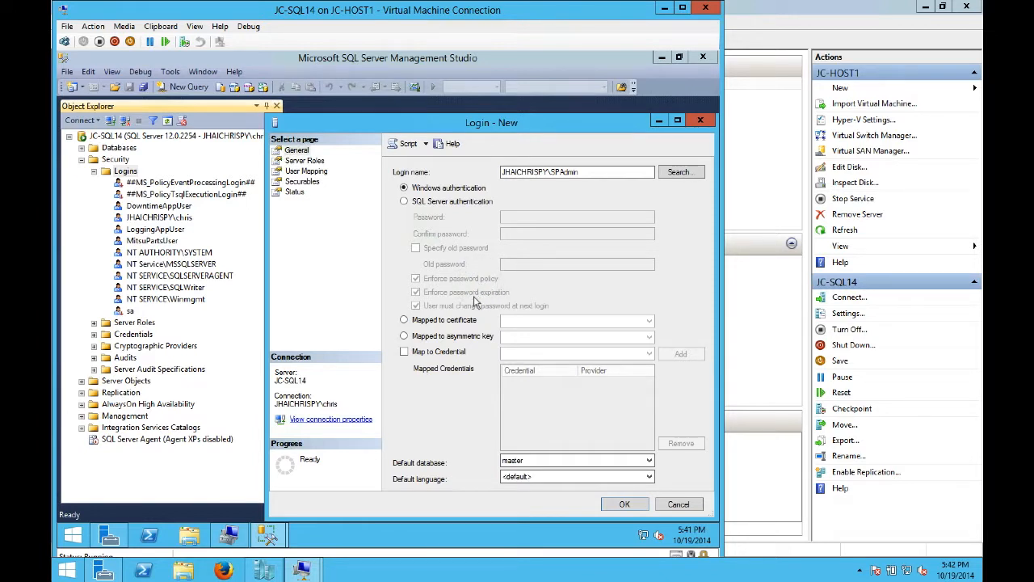
- Grant the login the dbcreator and securityadmin server roles and create it
{"action": "left_click", "coordinate": [311, 162]}
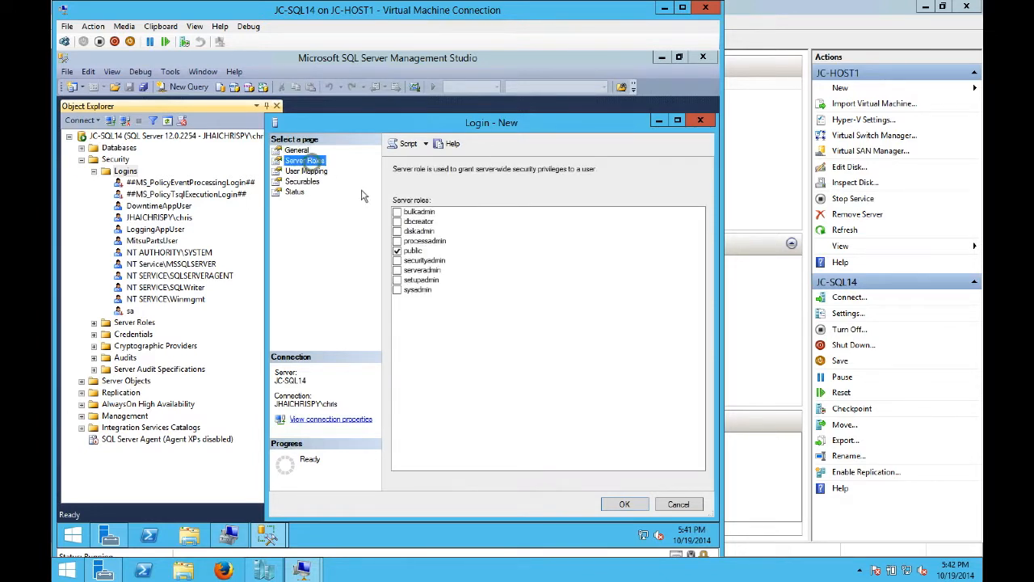
{"action": "left_click", "coordinate": [420, 221]}
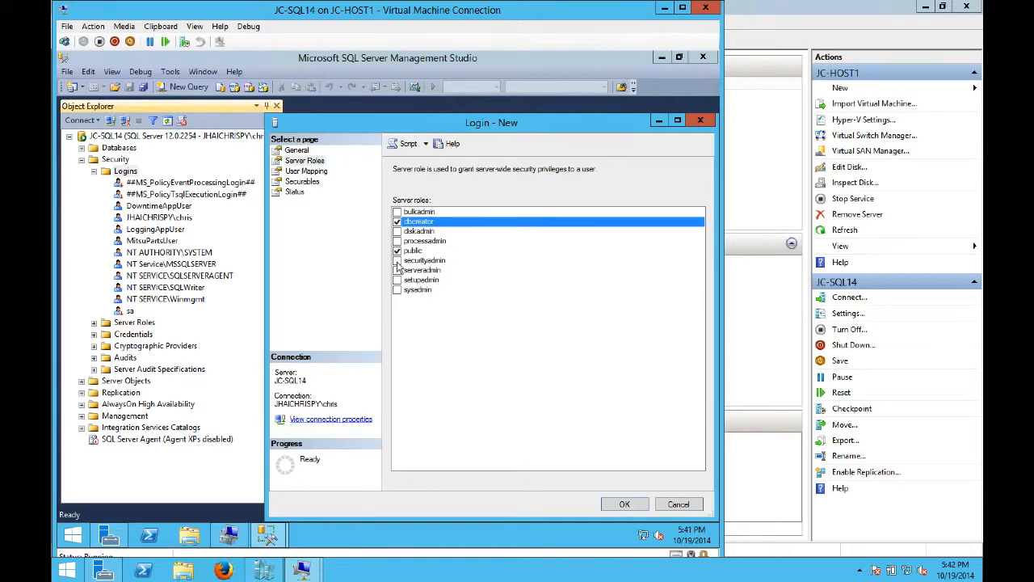
{"action": "left_click", "coordinate": [397, 261]}
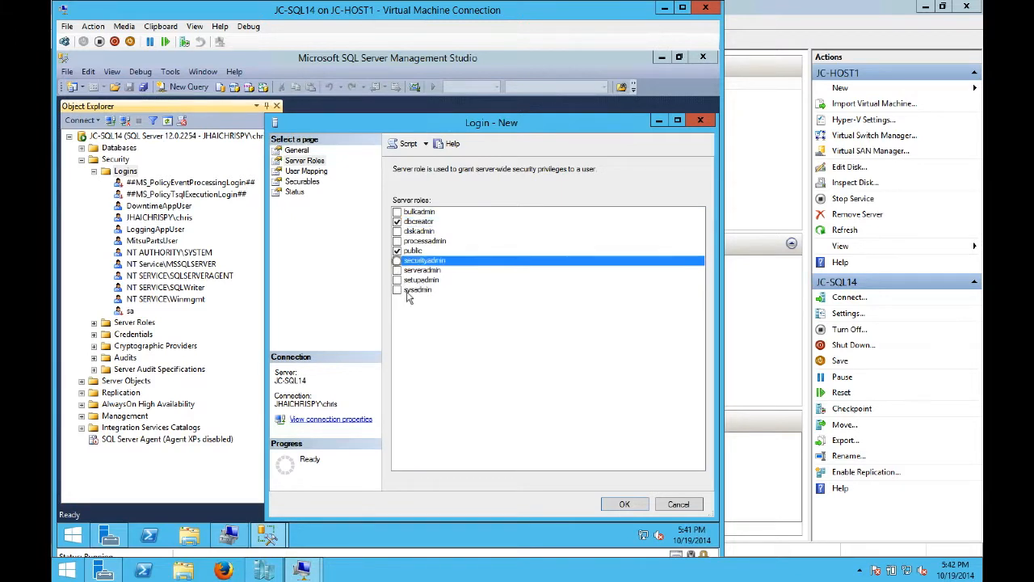
{"action": "left_click", "coordinate": [624, 505]}
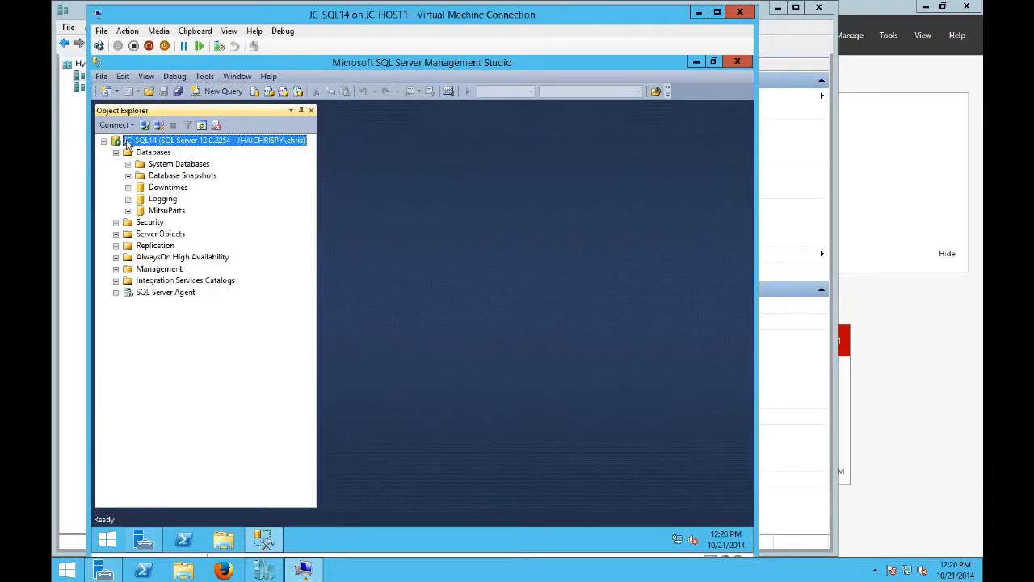
- Change Max Degree of Parallelism from 0 to 1 on the Advanced page of JC-SQL14's Server Properties
{"action": "right_click", "coordinate": [128, 143]}
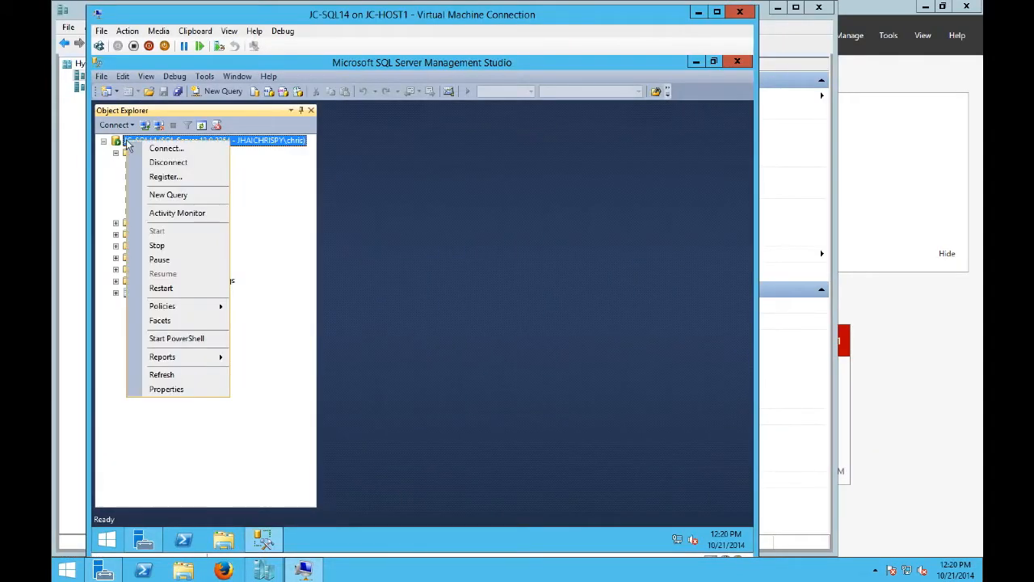
{"action": "left_click", "coordinate": [176, 394]}
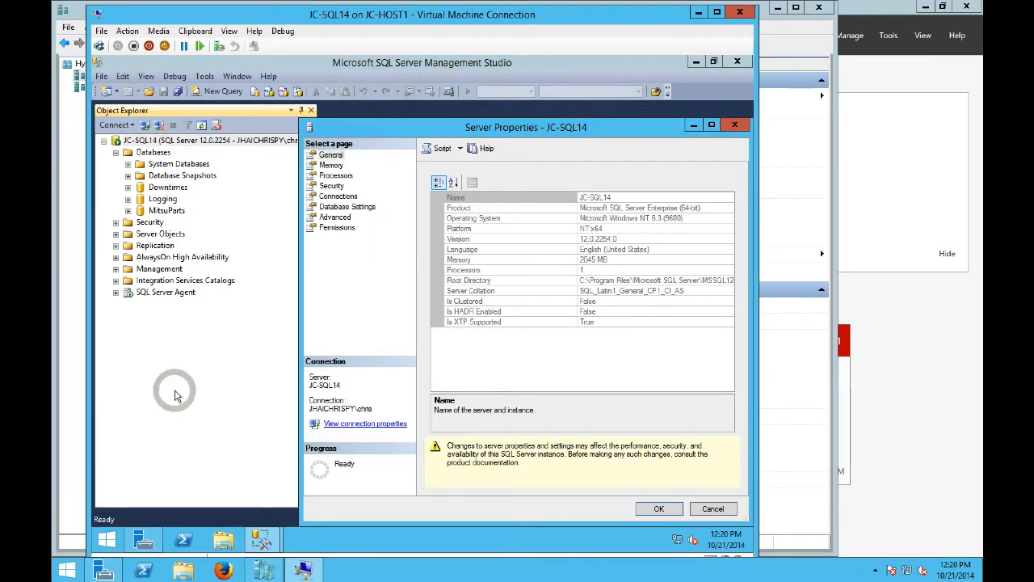
{"action": "left_click", "coordinate": [340, 218]}
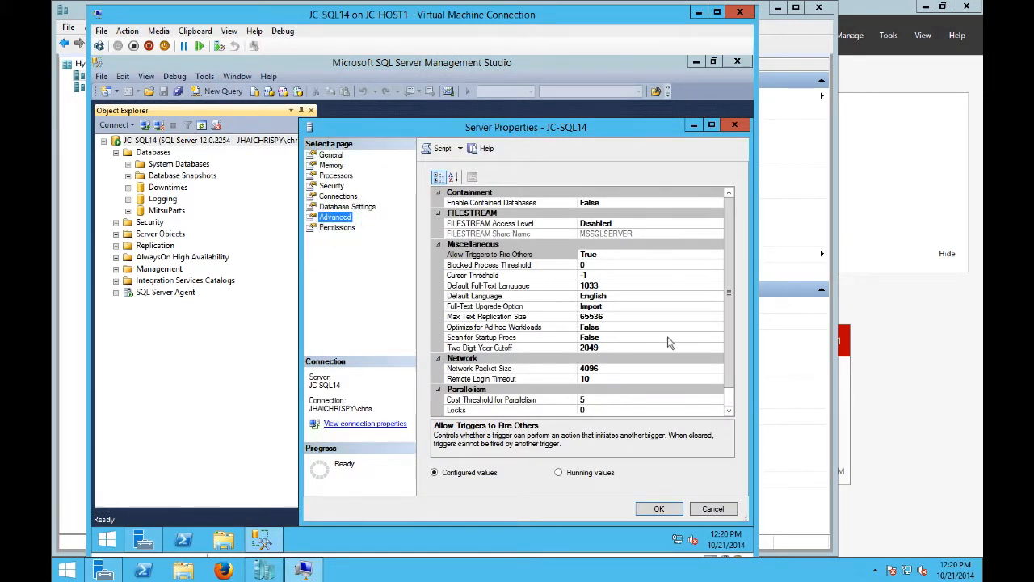
{"action": "left_click", "coordinate": [730, 401]}
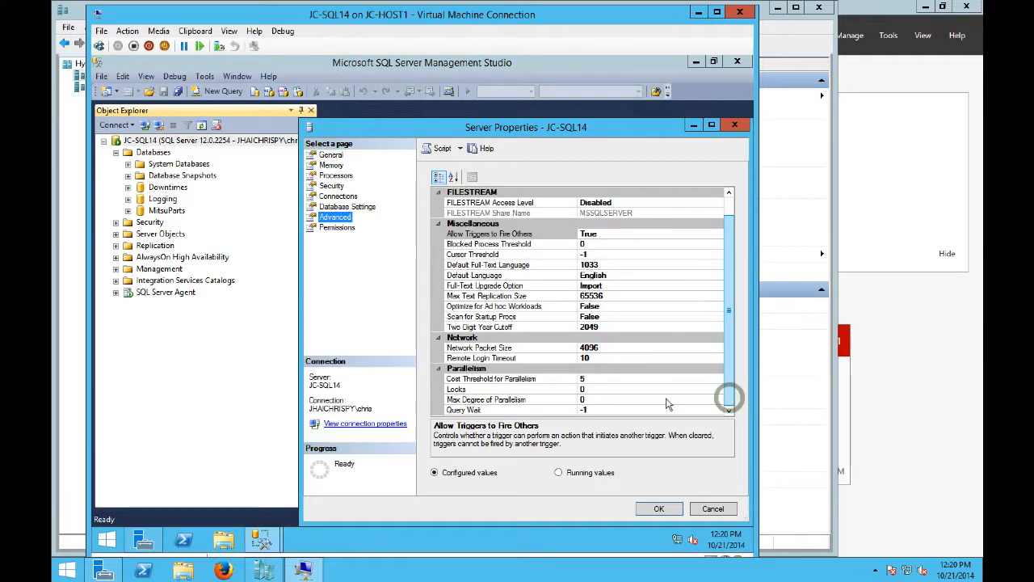
{"action": "left_click", "coordinate": [594, 399]}
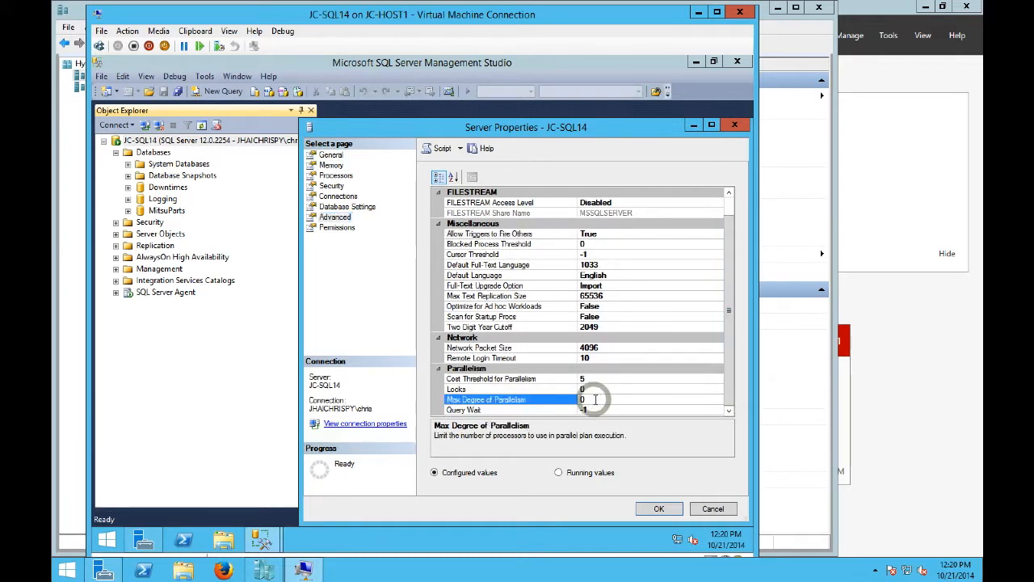
{"action": "key", "text": "BackSpace"}
{"action": "type", "text": "1"}
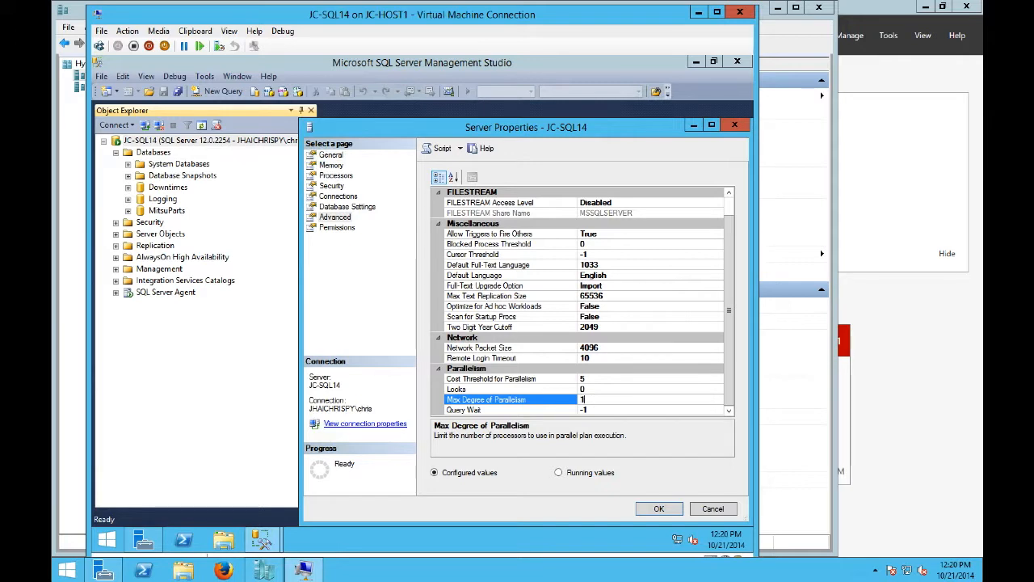
{"action": "left_click", "coordinate": [657, 510]}
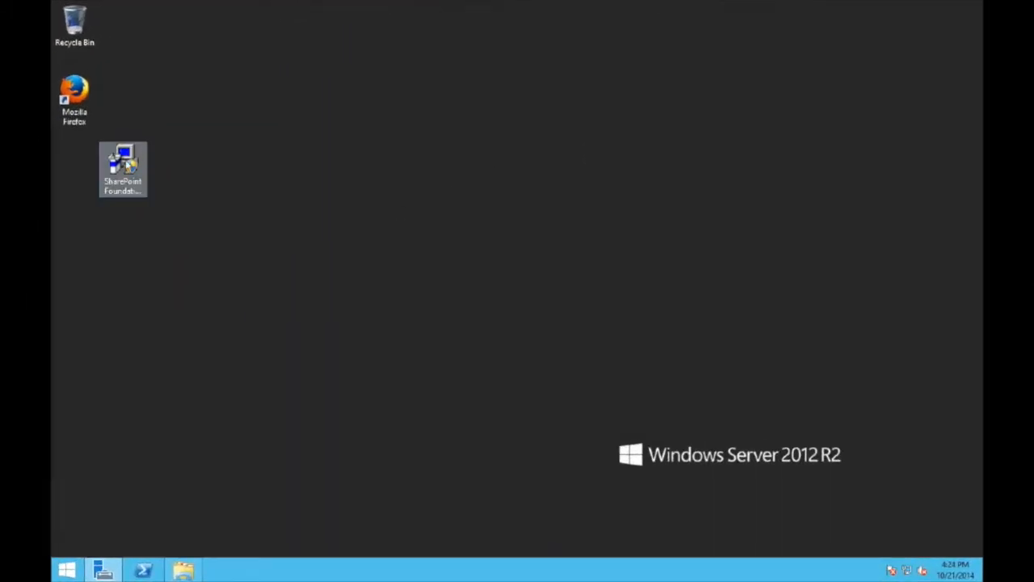
- Launch the SharePoint Foundation installer as administrator
{"action": "left_click", "coordinate": [126, 163]}
{"action": "double_click", "coordinate": [126, 163]}
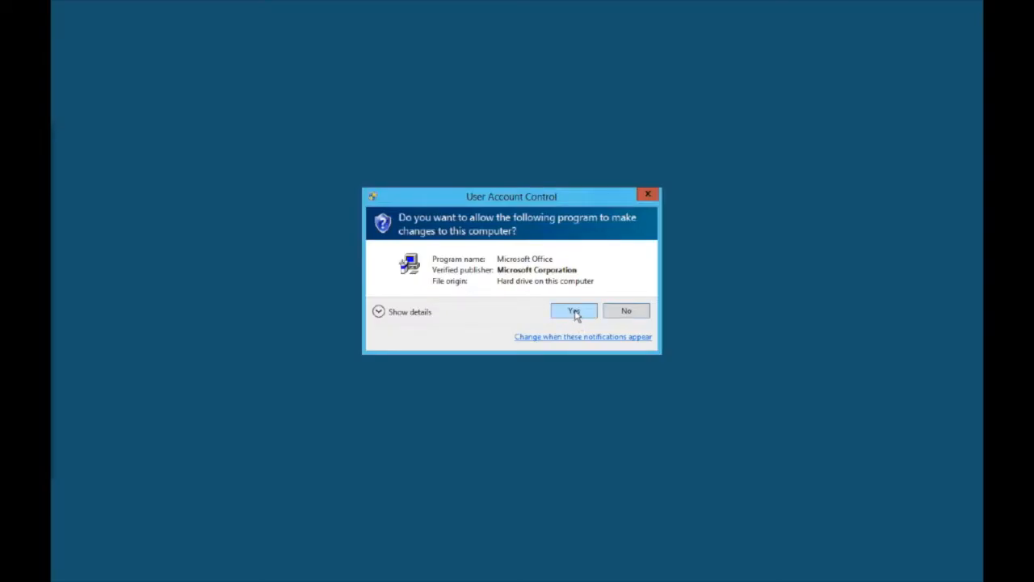
{"action": "left_click", "coordinate": [572, 309]}
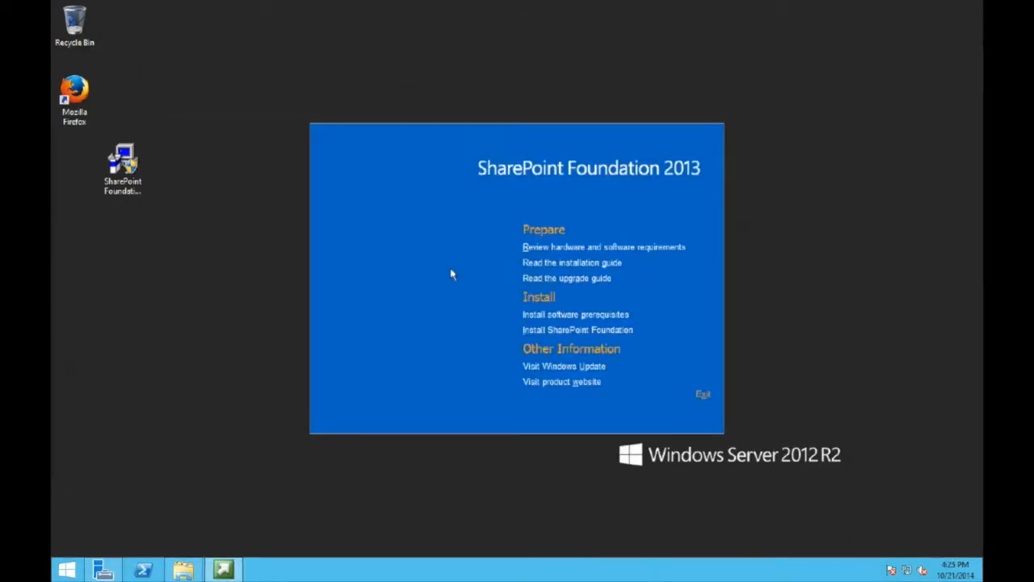
- Install the software prerequisites, accepting the licence terms and restarting the server to complete them
{"action": "left_click", "coordinate": [560, 316]}
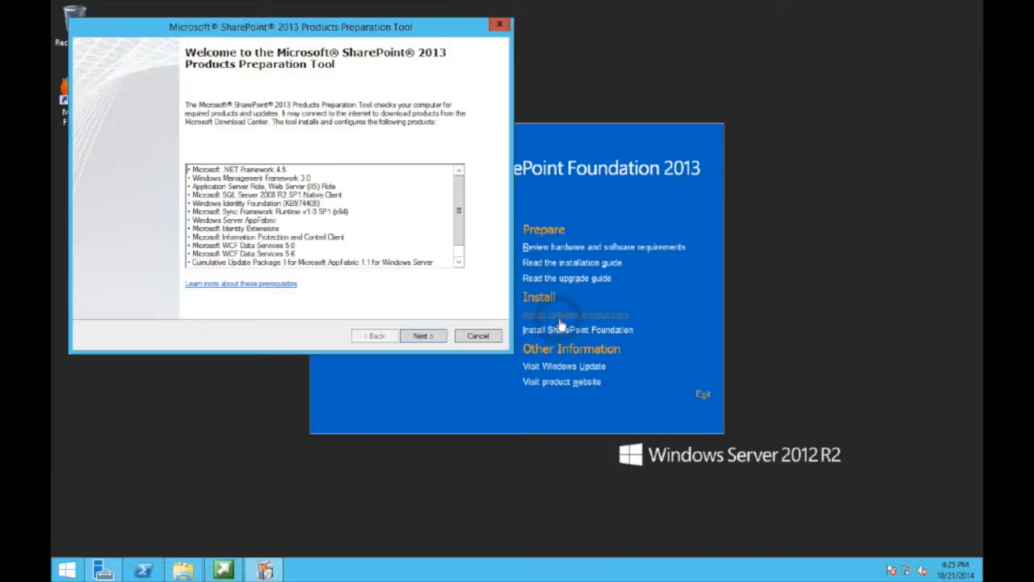
{"action": "left_click", "coordinate": [421, 336]}
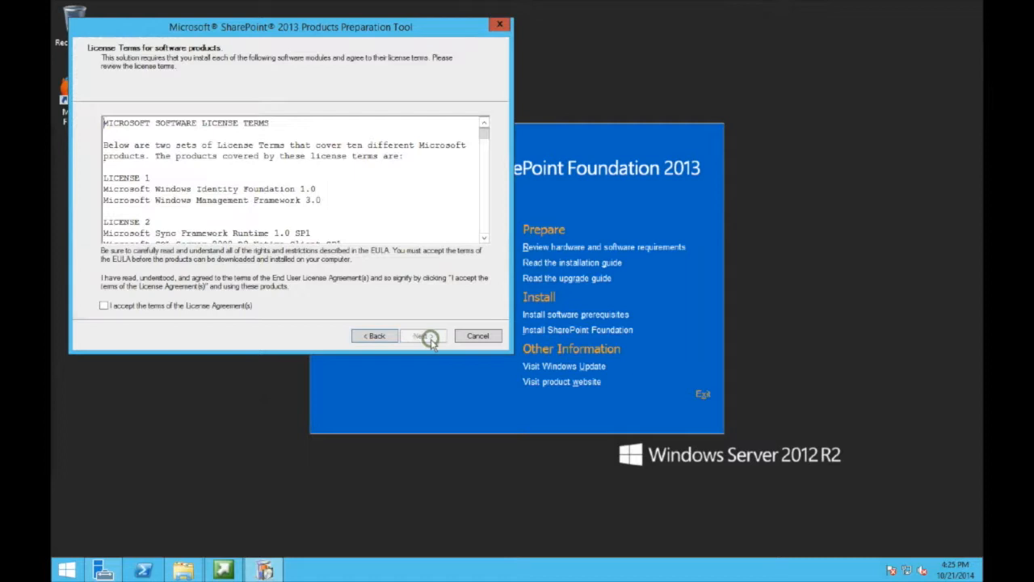
{"action": "left_click", "coordinate": [250, 308]}
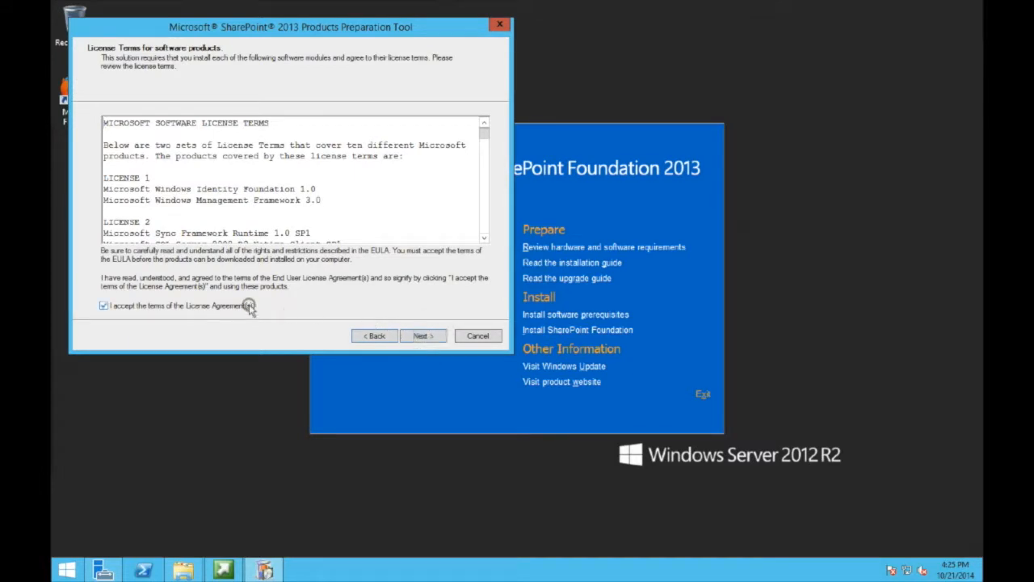
{"action": "left_click", "coordinate": [424, 336]}
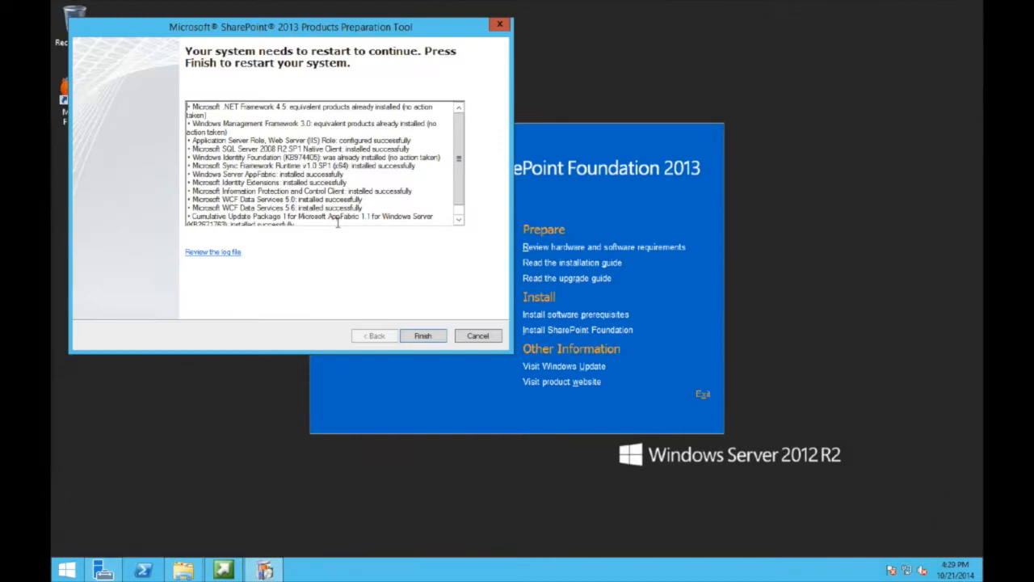
{"action": "left_click", "coordinate": [426, 337]}
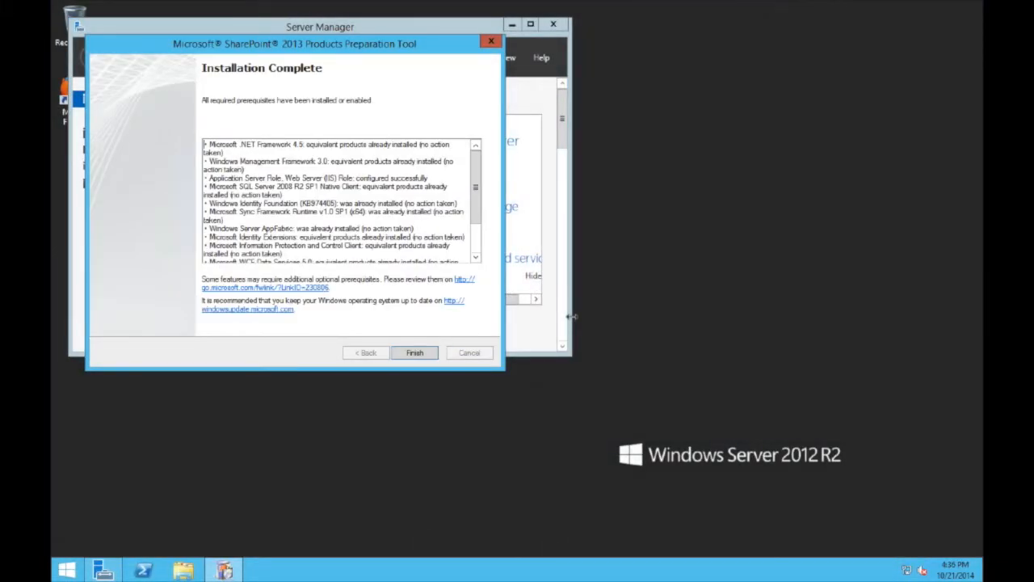
{"action": "left_click", "coordinate": [415, 353]}
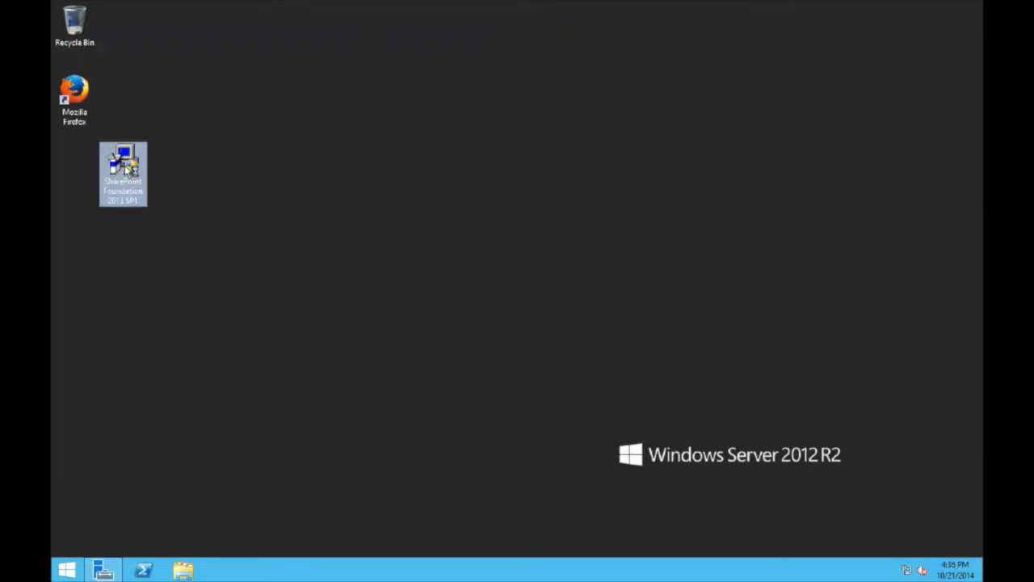
- Install SharePoint Foundation as a Complete server after accepting the licence, then close setup to start the wizard
{"action": "double_click", "coordinate": [126, 168]}
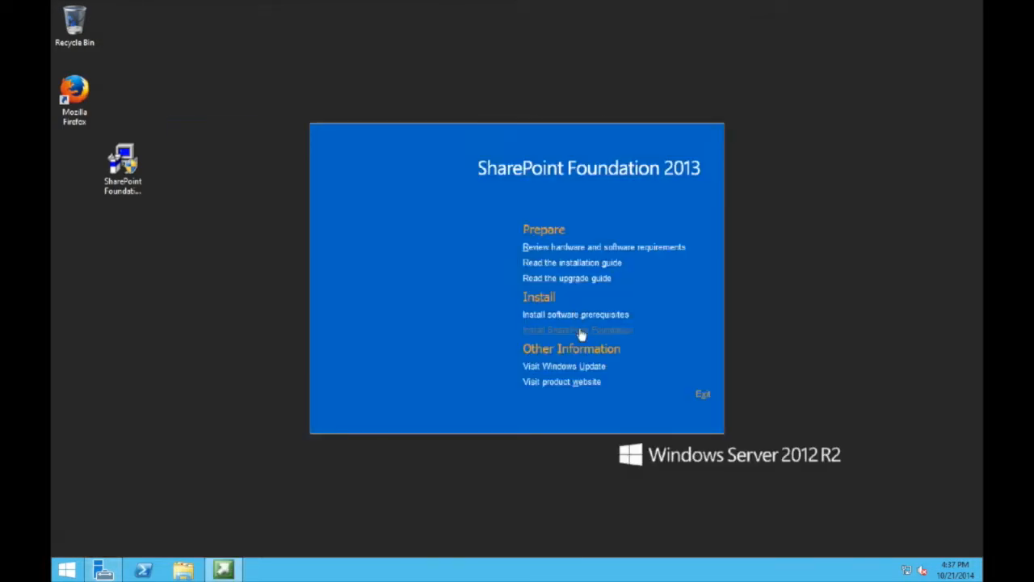
{"action": "left_click", "coordinate": [579, 330]}
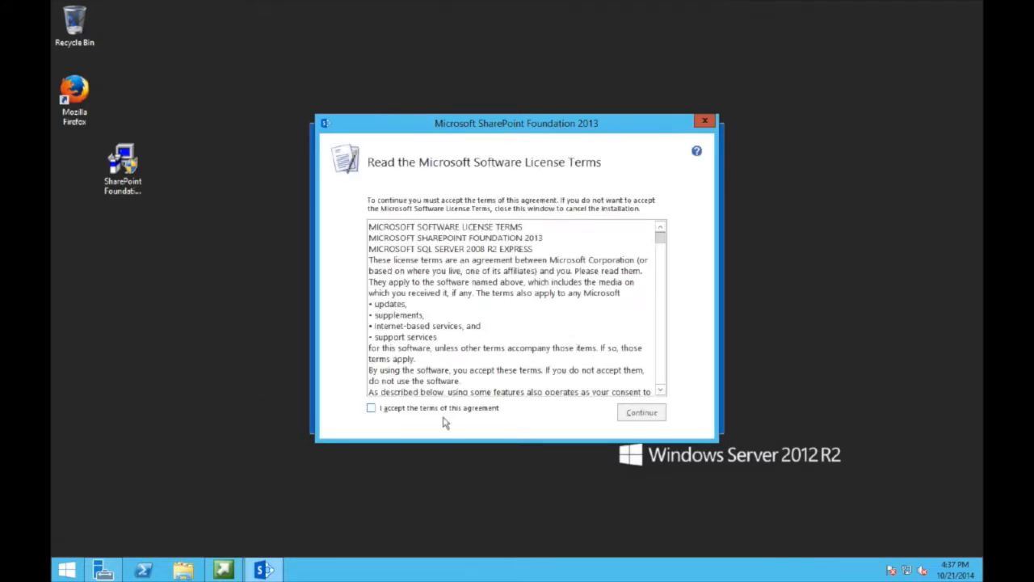
{"action": "left_click", "coordinate": [440, 410]}
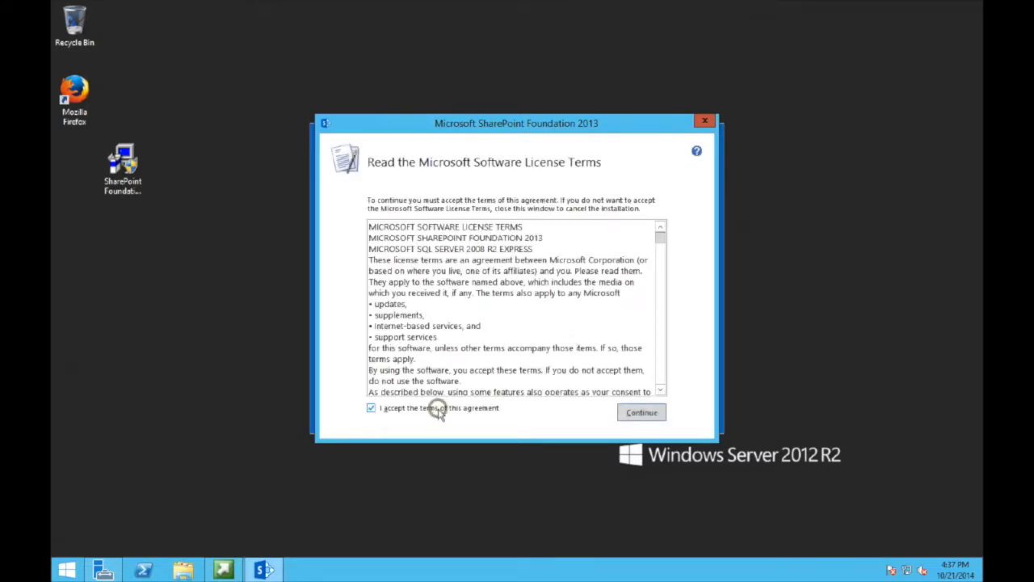
{"action": "left_click", "coordinate": [641, 415]}
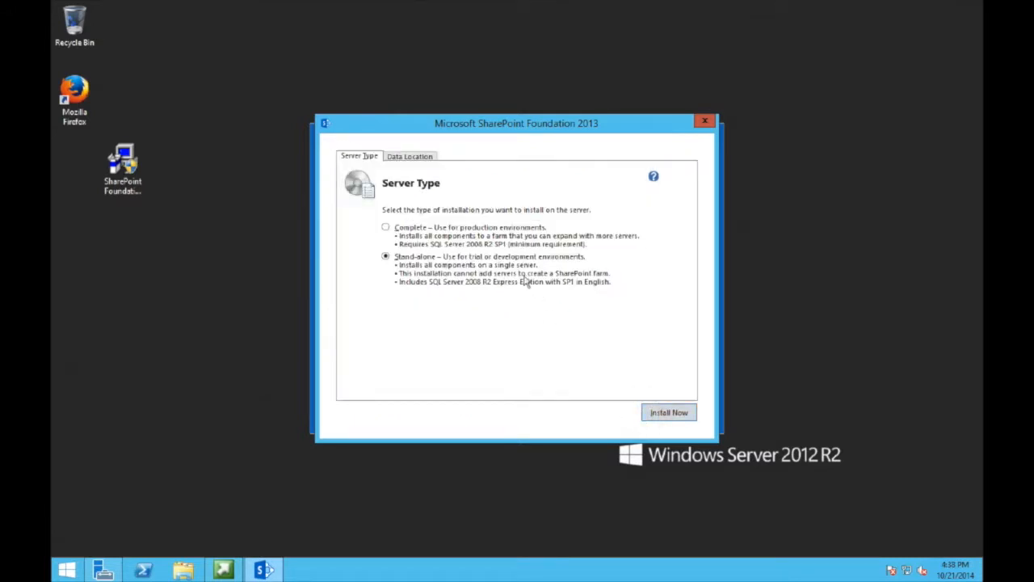
{"action": "left_click", "coordinate": [455, 231]}
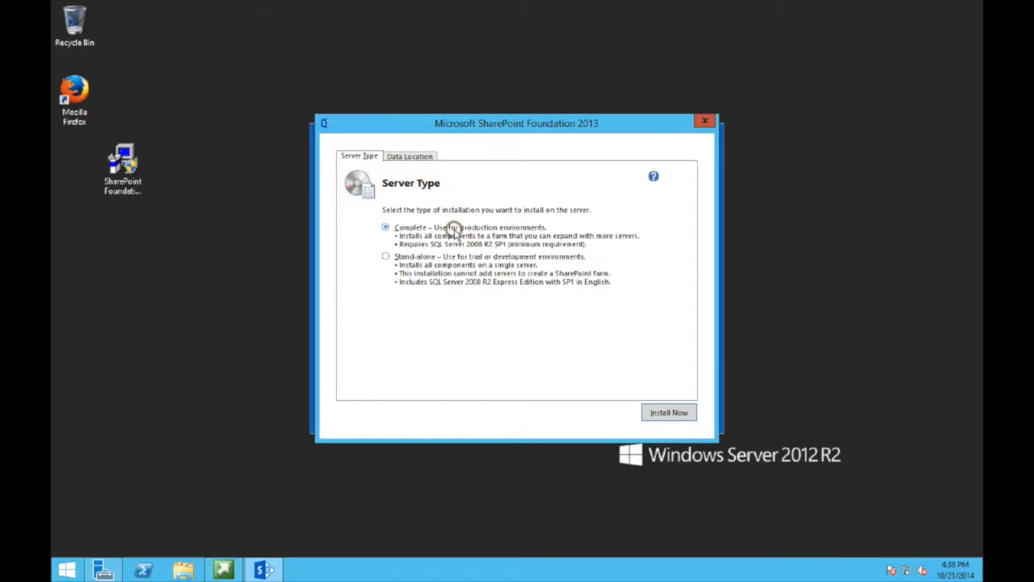
{"action": "left_click", "coordinate": [685, 416]}
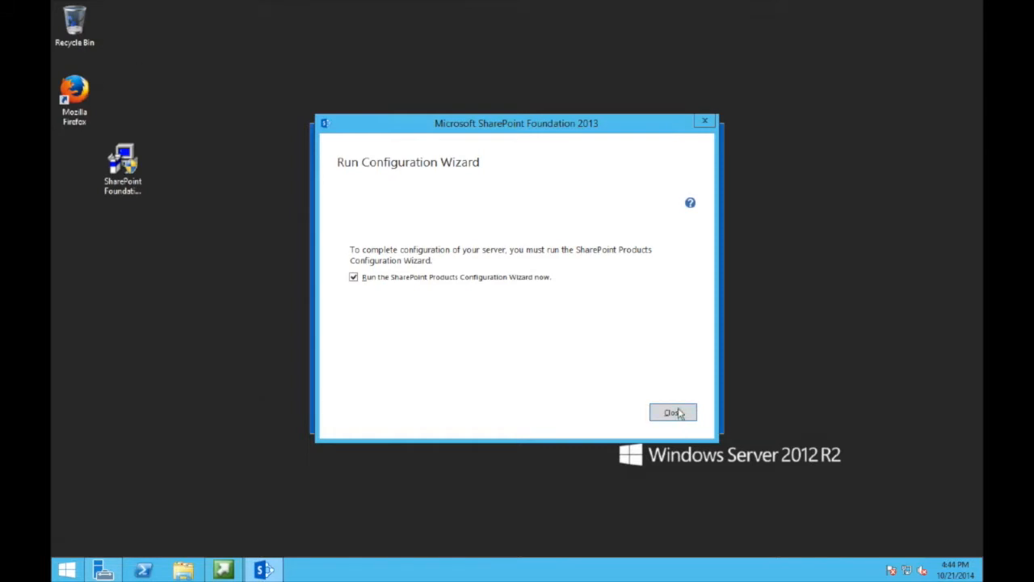
{"action": "left_click", "coordinate": [677, 413]}
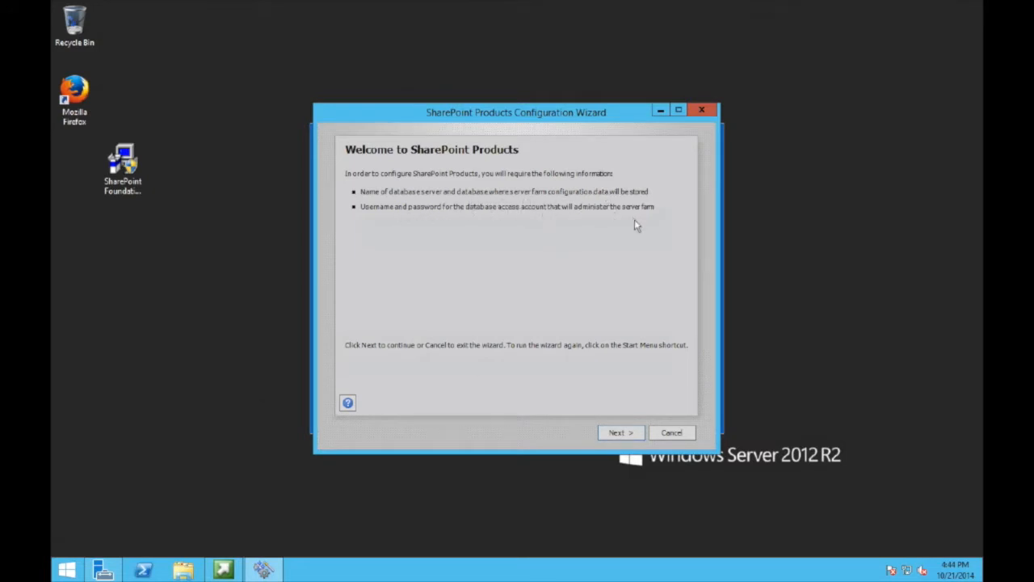
- Start the configuration wizard, allow the service restarts, and choose to create a new server farm
{"action": "left_click", "coordinate": [619, 433]}
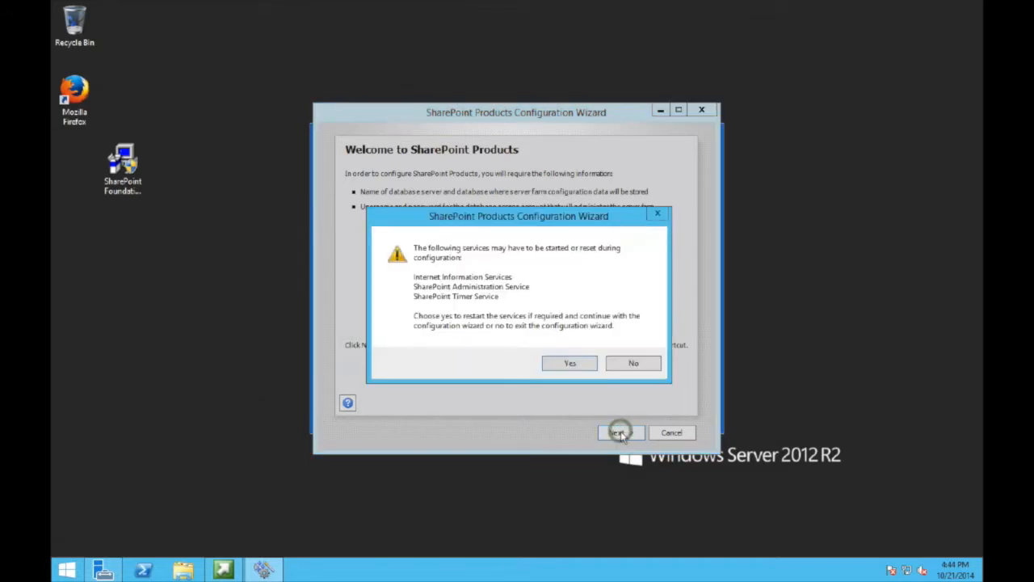
{"action": "left_click", "coordinate": [570, 364]}
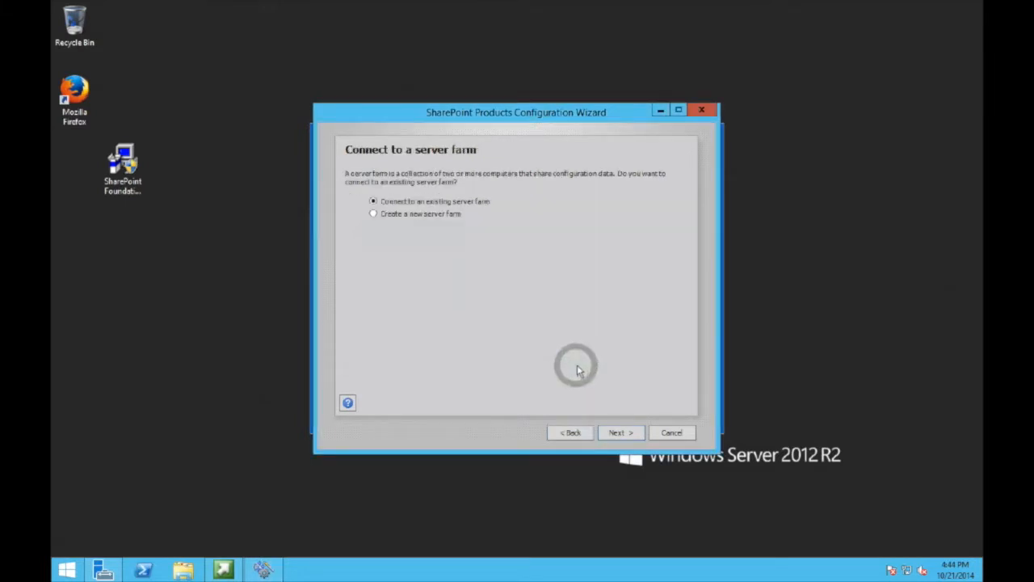
{"action": "left_click", "coordinate": [440, 215]}
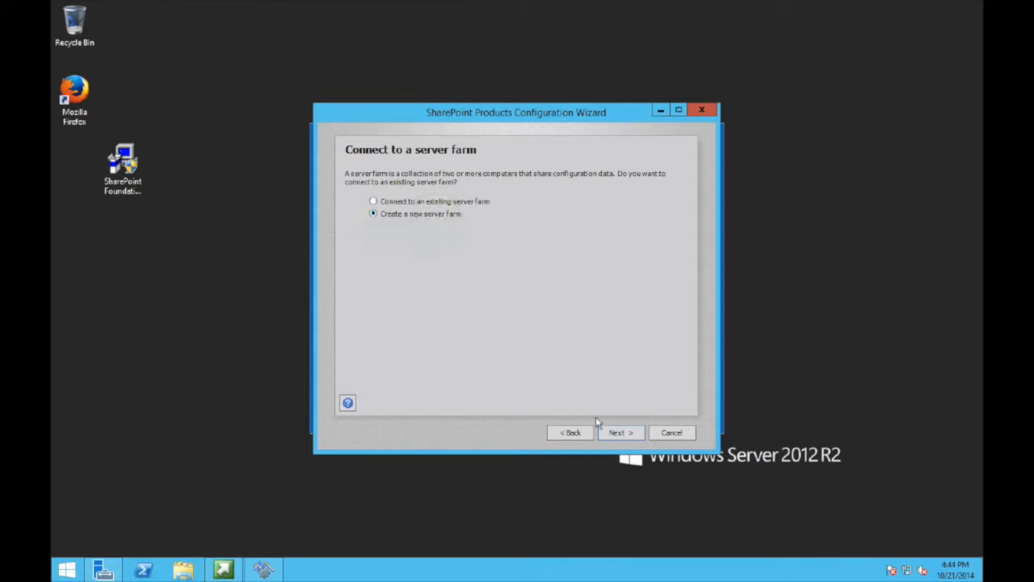
{"action": "left_click", "coordinate": [619, 433]}
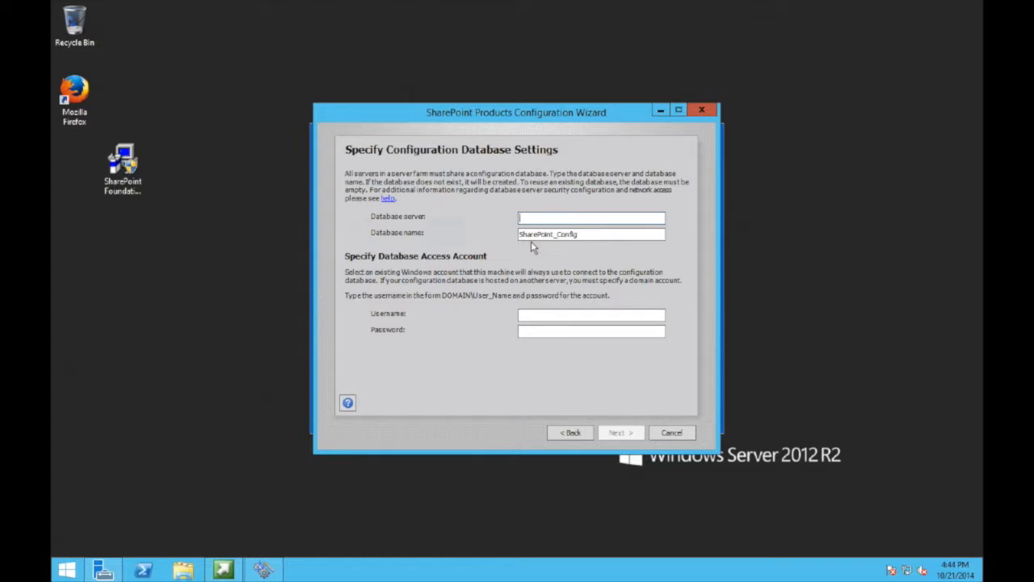
- Enter JC-SQL14 as the database server along with the domain access account and its password
{"action": "type", "text": "JC-SQL14.jhaichrispy.local"}
{"action": "key", "text": "Tab"}
{"action": "key", "text": "Tab"}
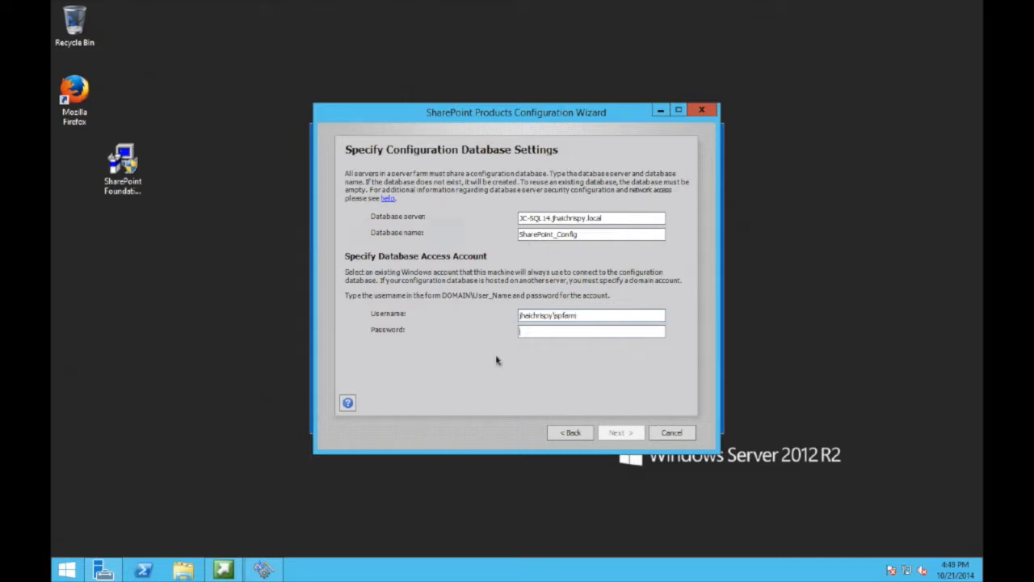
{"action": "type", "text": "••••••••••"}
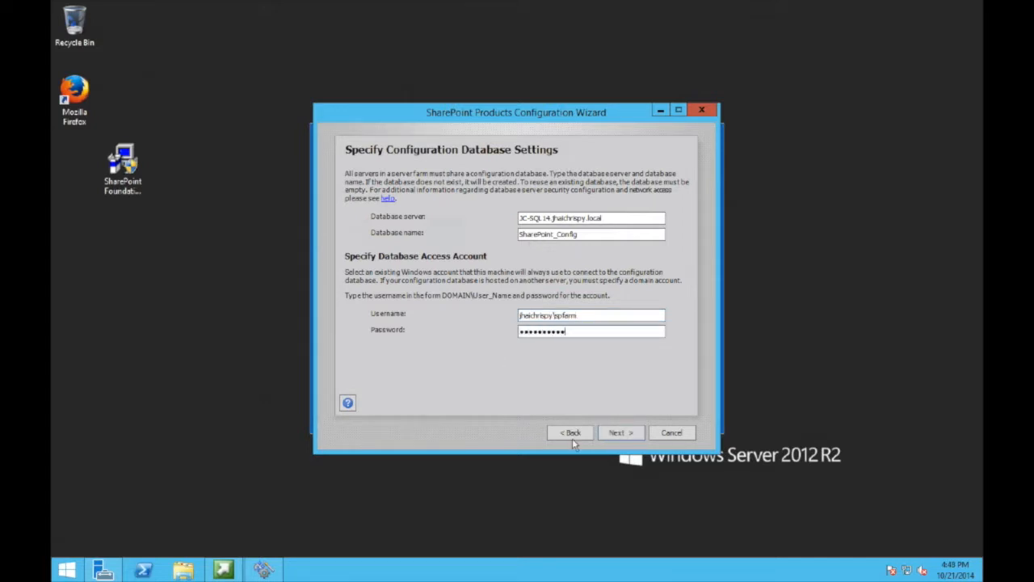
- Enter and confirm the farm passphrase
{"action": "left_click", "coordinate": [619, 432]}
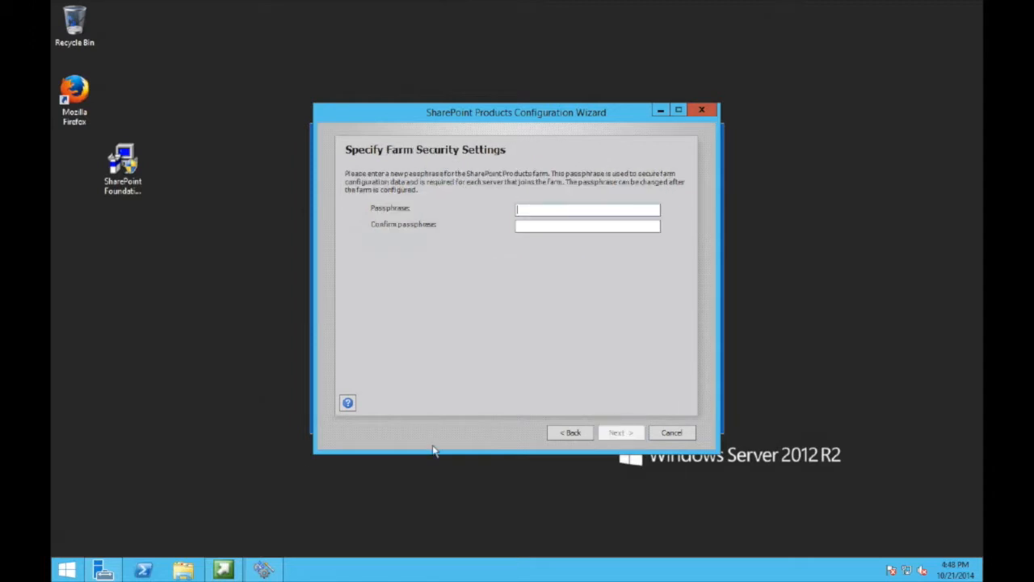
{"action": "type", "text": "••••••••••"}
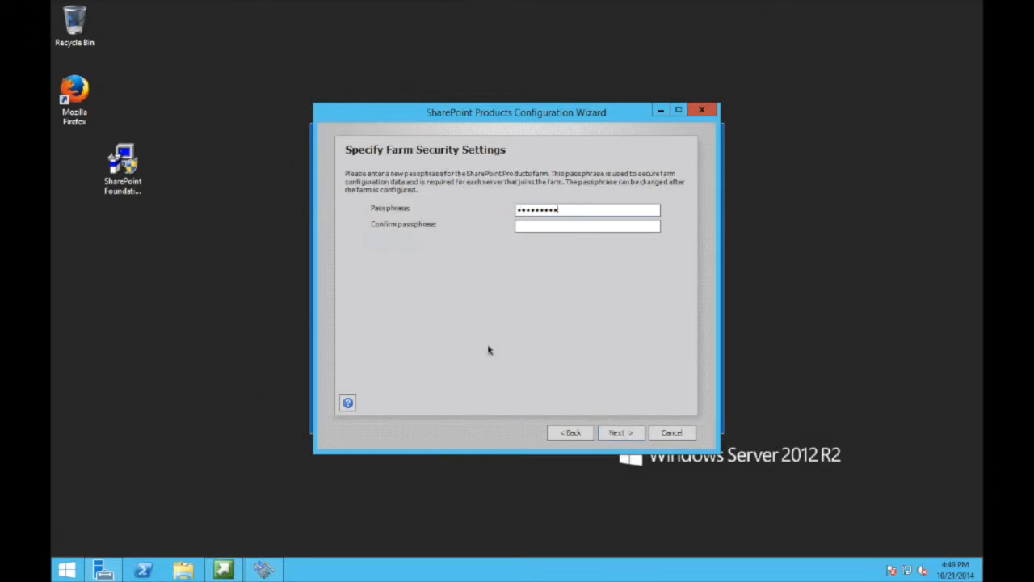
{"action": "key", "text": "Tab"}
{"action": "type", "text": "••••••••••"}
{"action": "left_click", "coordinate": [619, 432]}
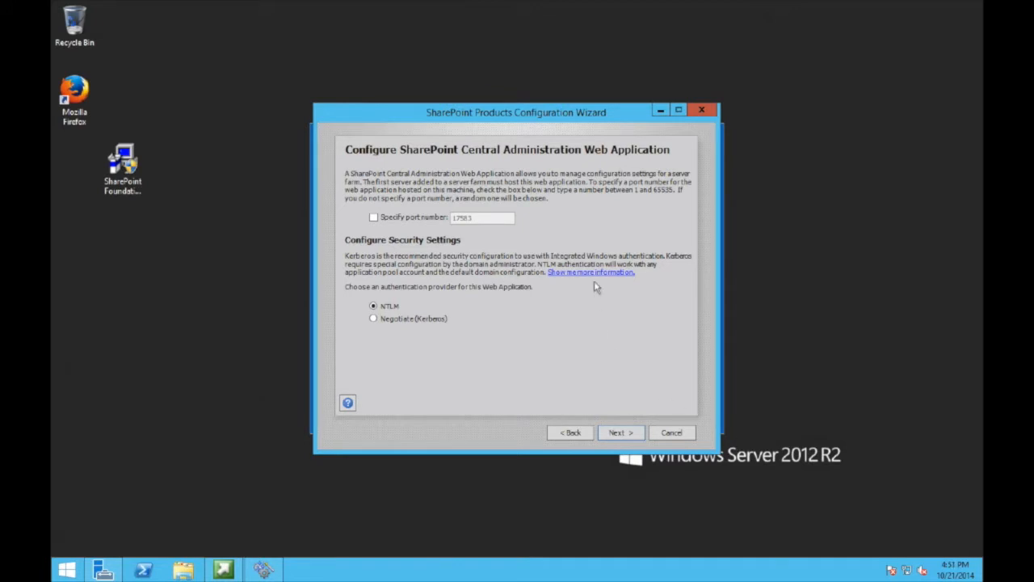
- Host Central Administration on port 8080 with NTLM, run the configuration, and finish the wizard
{"action": "left_click", "coordinate": [424, 220]}
{"action": "type", "text": "8"}
{"action": "type", "text": "080"}
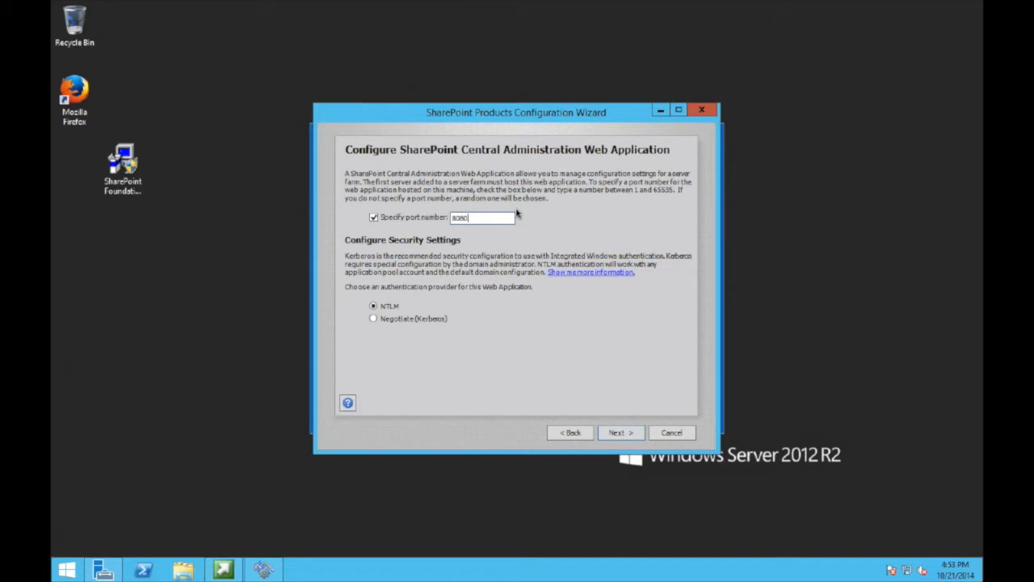
{"action": "left_click", "coordinate": [629, 435]}
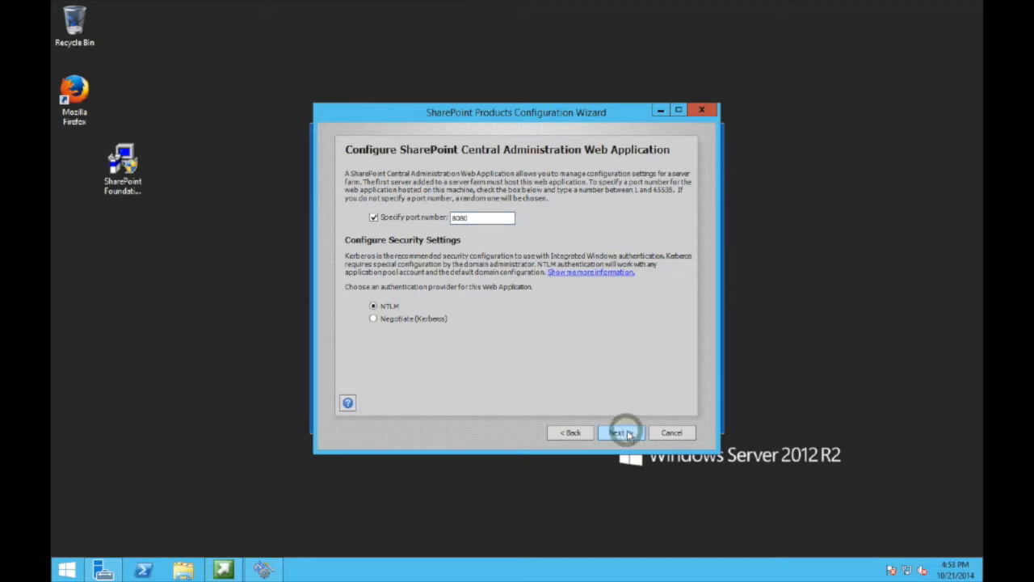
{"action": "left_click", "coordinate": [629, 433]}
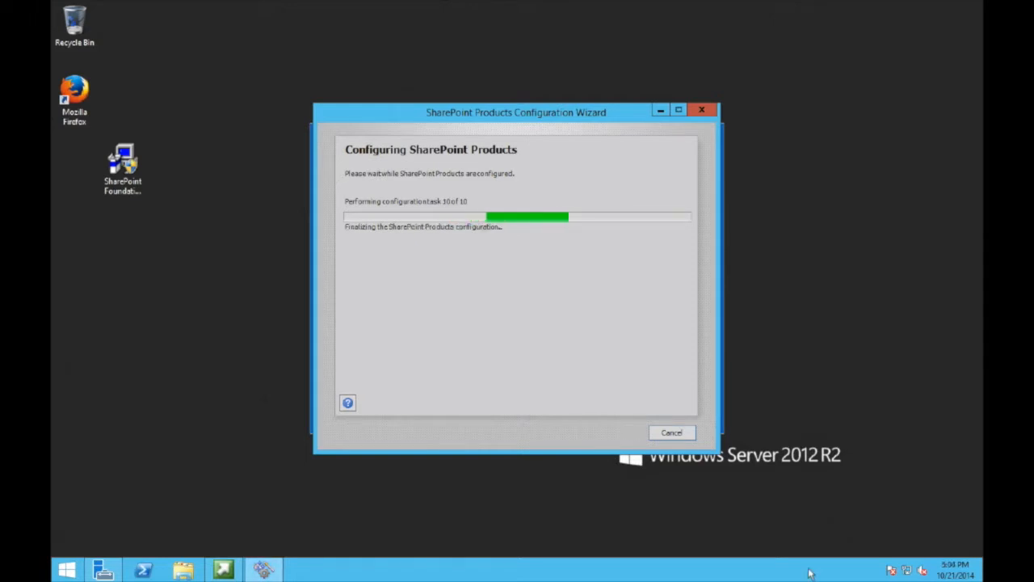
{"action": "left_click", "coordinate": [671, 432]}
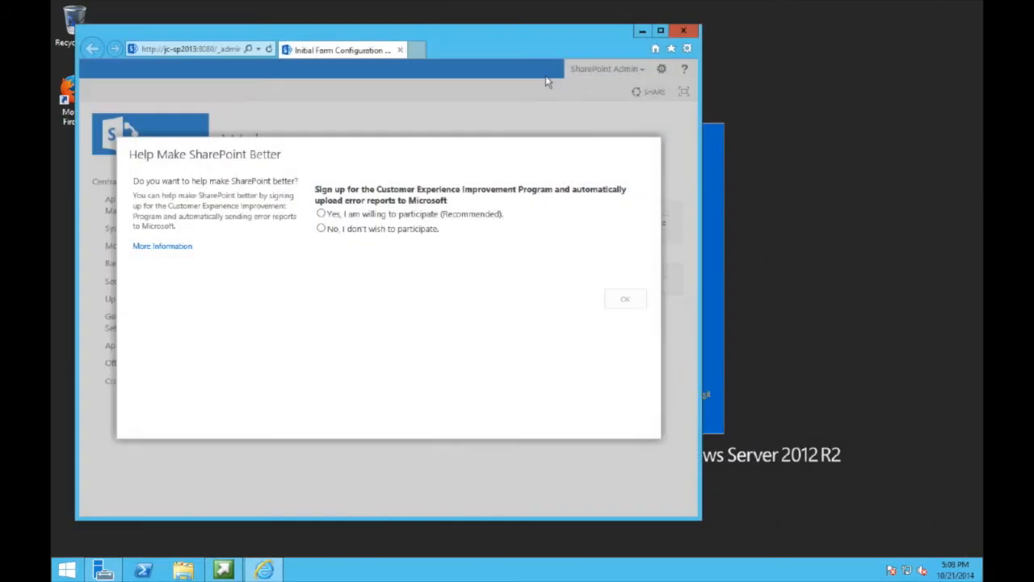
- Join the customer experience improvement program and start the farm configuration wizard
{"action": "left_click", "coordinate": [322, 215]}
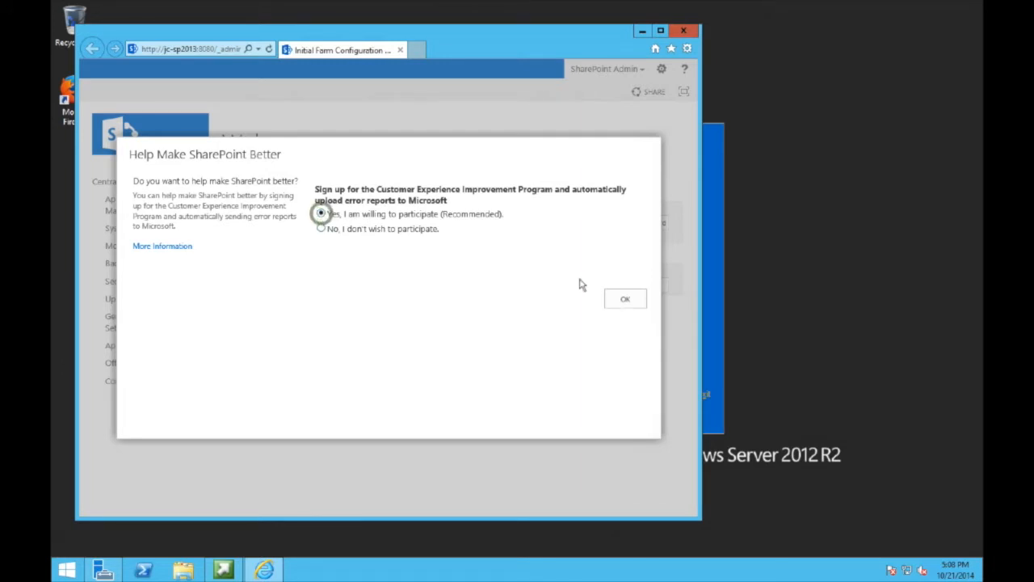
{"action": "left_click", "coordinate": [620, 300]}
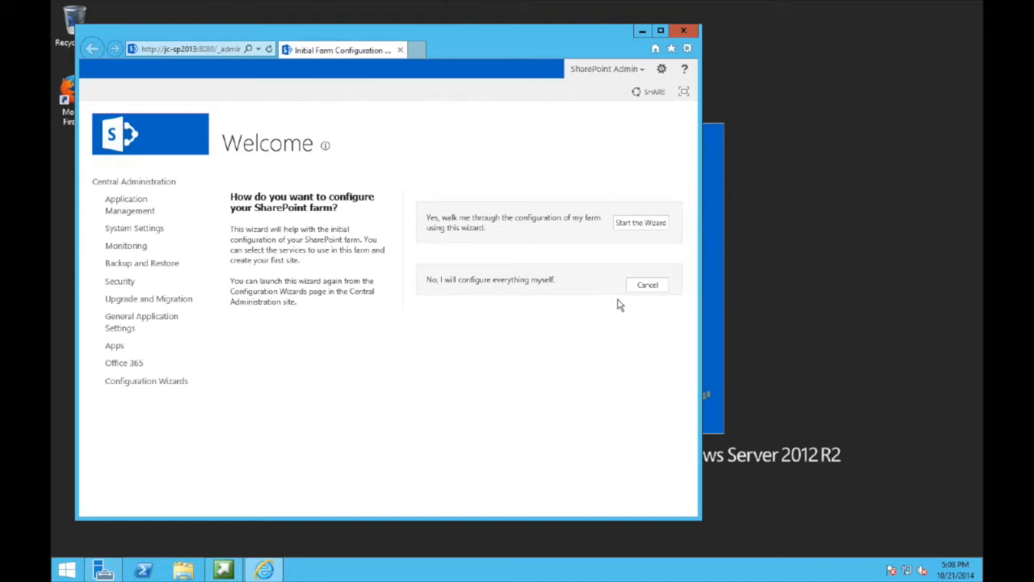
{"action": "left_click", "coordinate": [639, 224]}
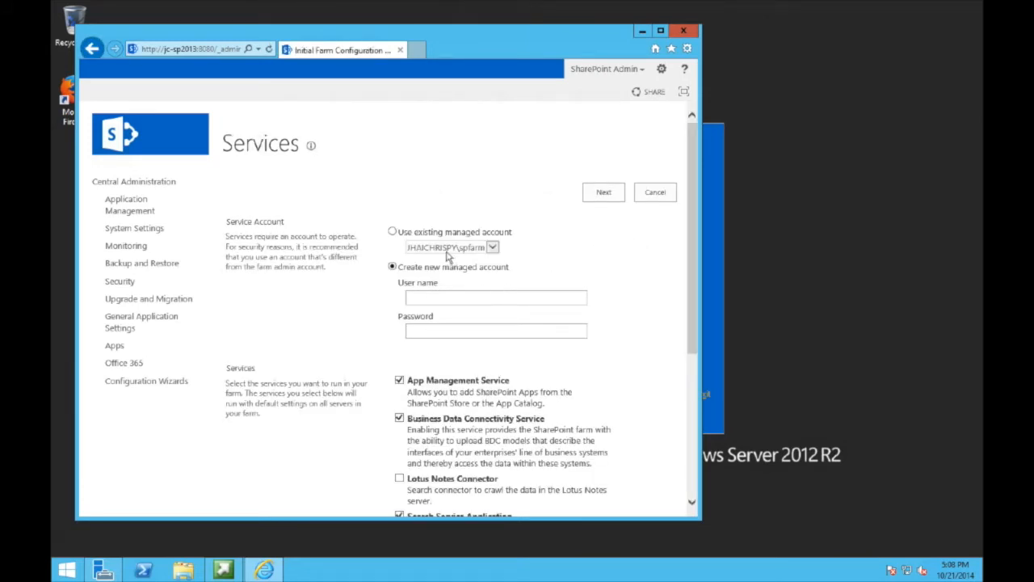
- Create a new managed account for the domain spservices user with its password and submit the services
{"action": "left_click", "coordinate": [391, 232]}
{"action": "left_click", "coordinate": [493, 249]}
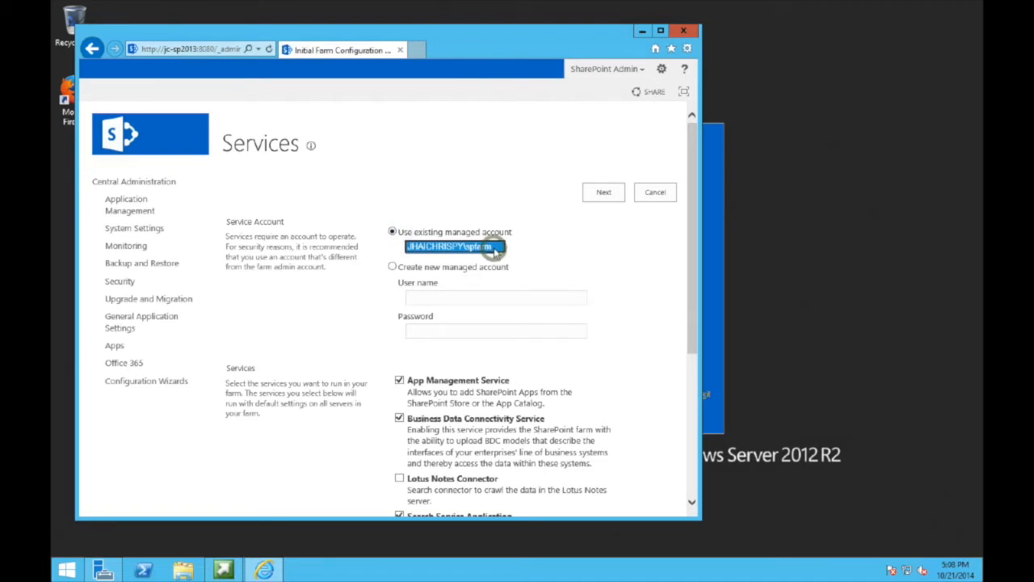
{"action": "left_click", "coordinate": [529, 206]}
{"action": "left_click", "coordinate": [392, 267]}
{"action": "left_click", "coordinate": [443, 298]}
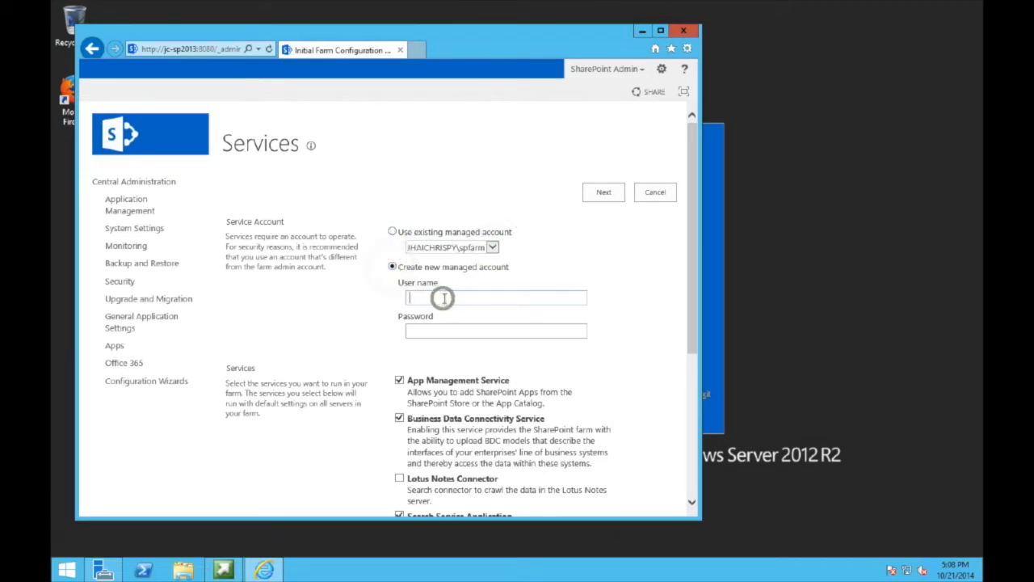
{"action": "type", "text": "jhaichrispy\\"}
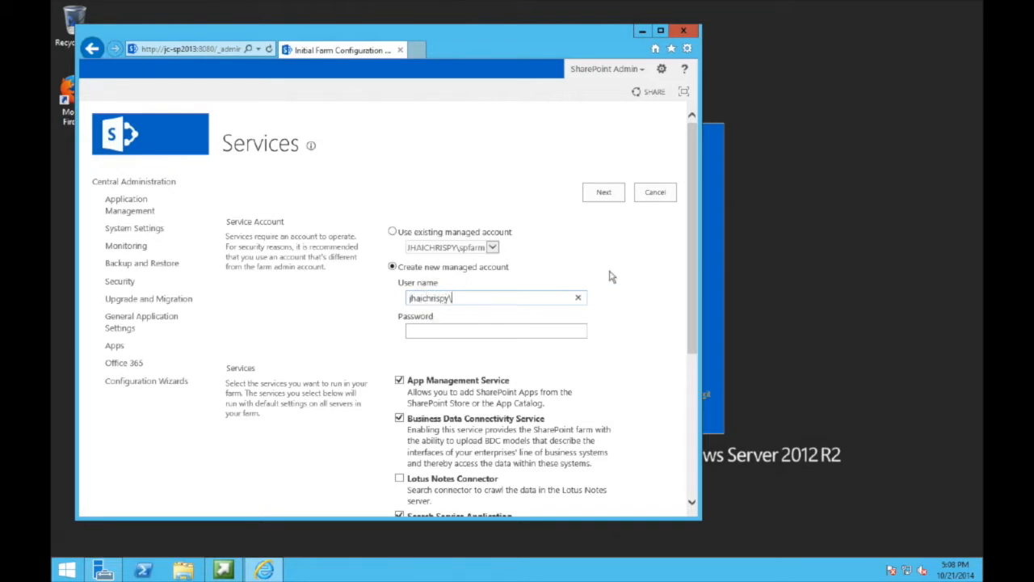
{"action": "type", "text": "spser"}
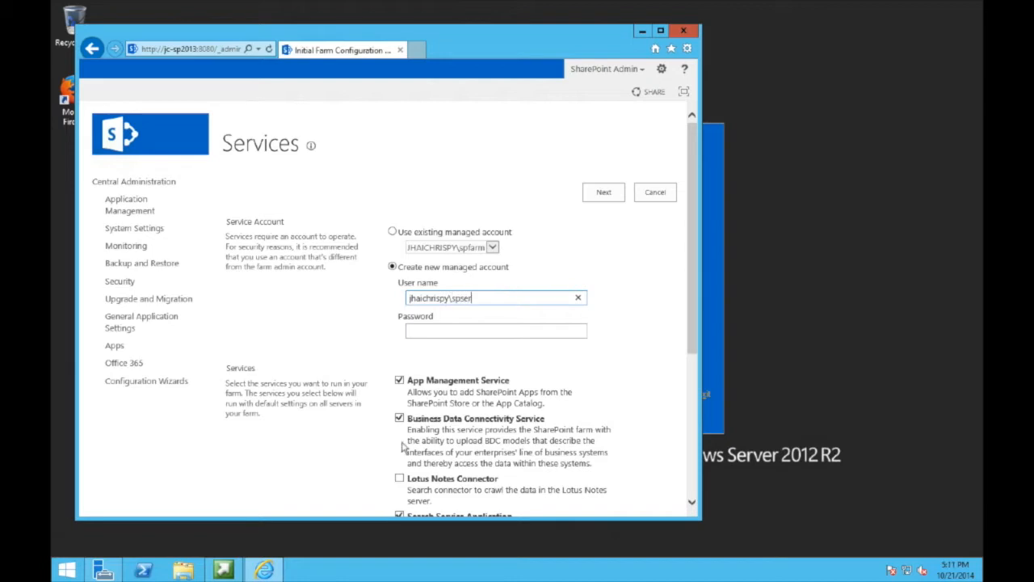
{"action": "type", "text": "vices"}
{"action": "key", "text": "Tab"}
{"action": "type", "text": "Pass"}
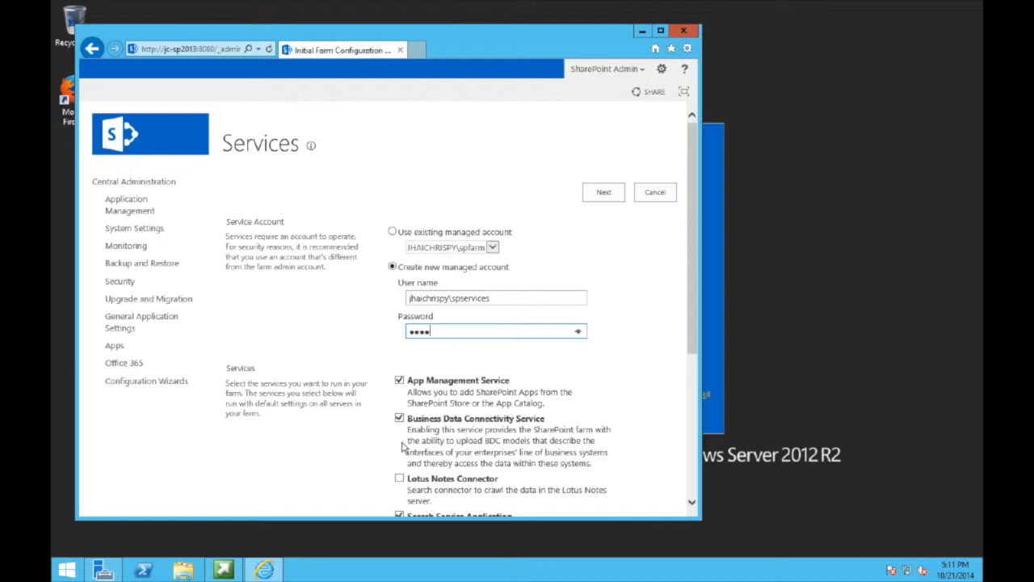
{"action": "type", "text": "word"}
{"action": "left_click", "coordinate": [692, 501]}
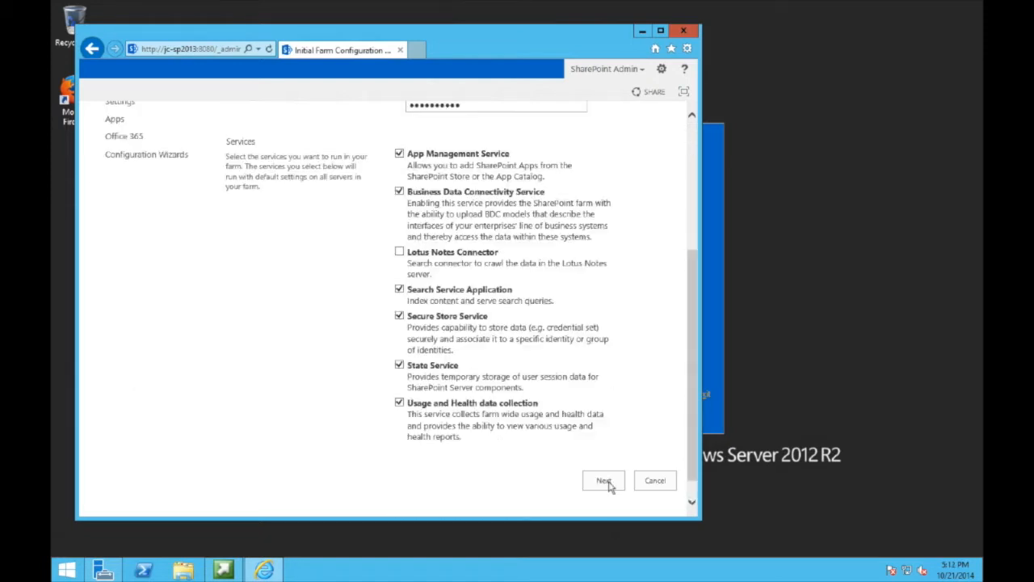
{"action": "left_click", "coordinate": [604, 481]}
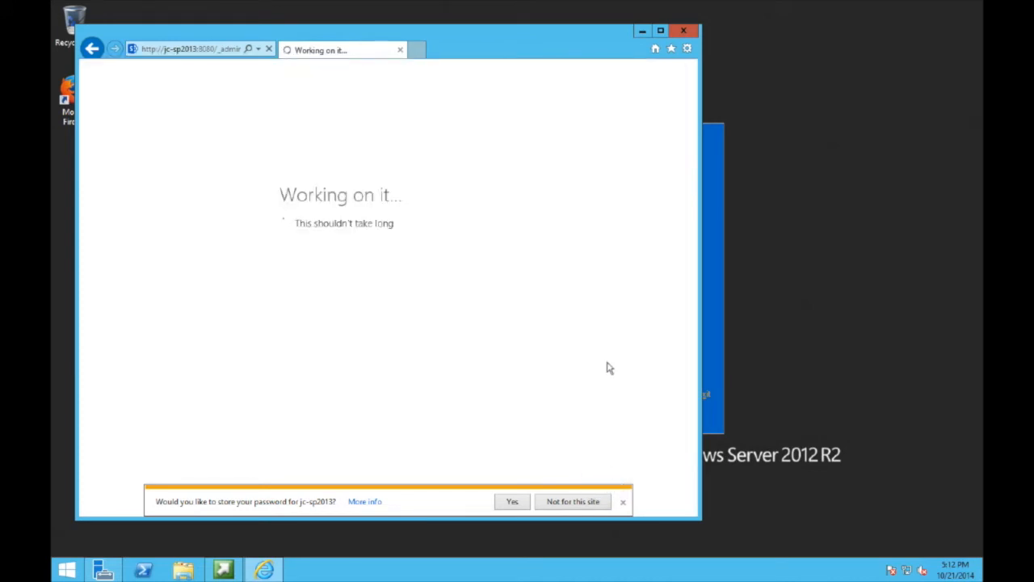
- Dismiss the save-password prompt, title the site 'Portal', and create it from the Collaboration Team Site template
{"action": "left_click", "coordinate": [623, 502]}
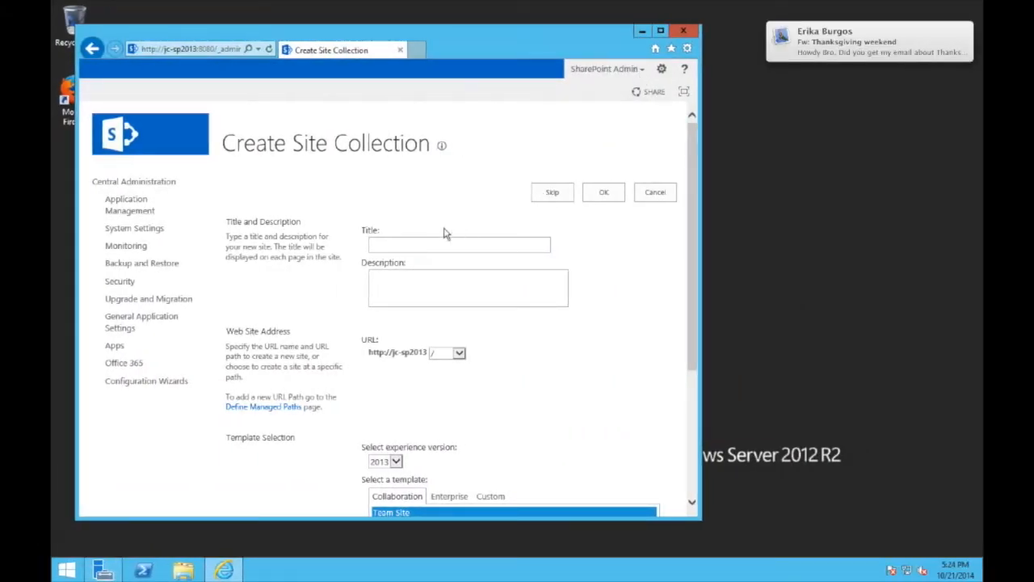
{"action": "left_click", "coordinate": [397, 245]}
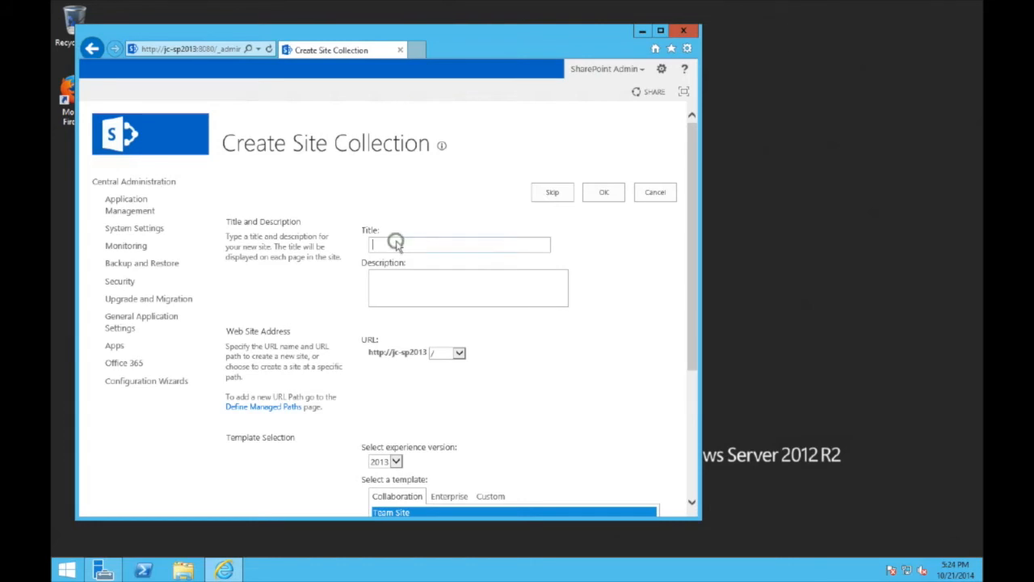
{"action": "type", "text": "Portal"}
{"action": "left_click", "coordinate": [692, 369]}
{"action": "scroll", "coordinate": [692, 369], "scroll_direction": "down", "scroll_amount": 5}
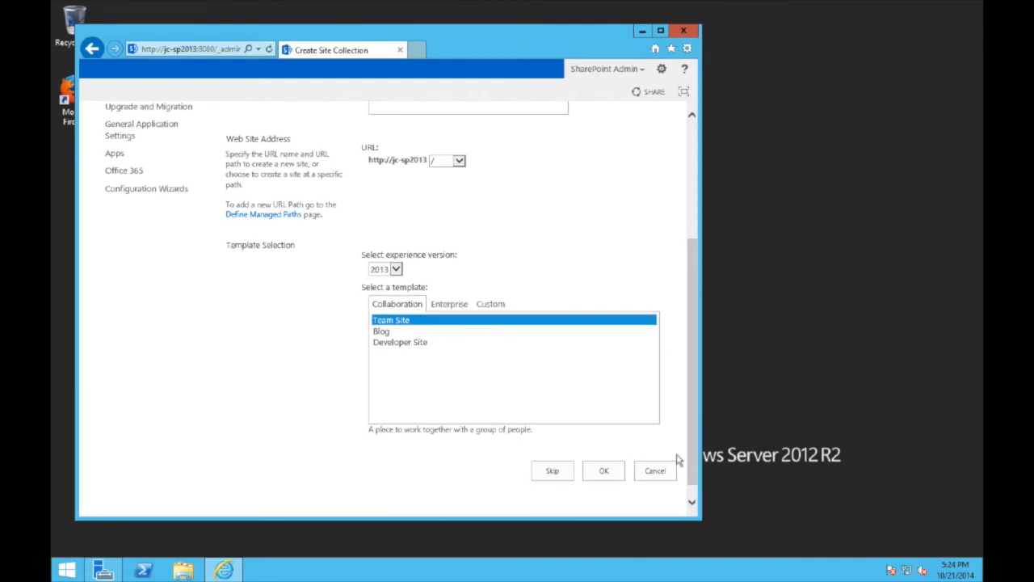
{"action": "left_click", "coordinate": [447, 307]}
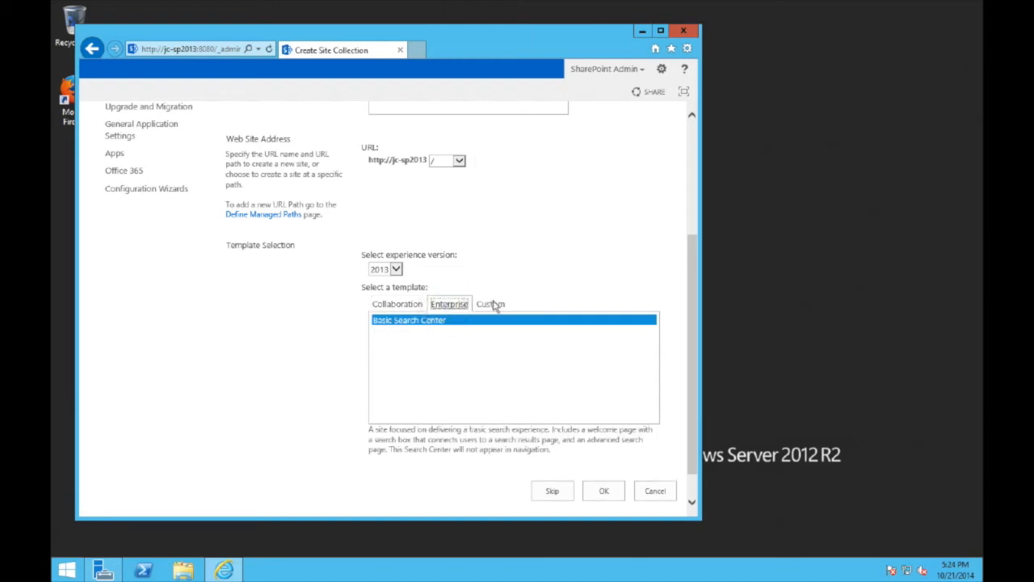
{"action": "left_click", "coordinate": [492, 304]}
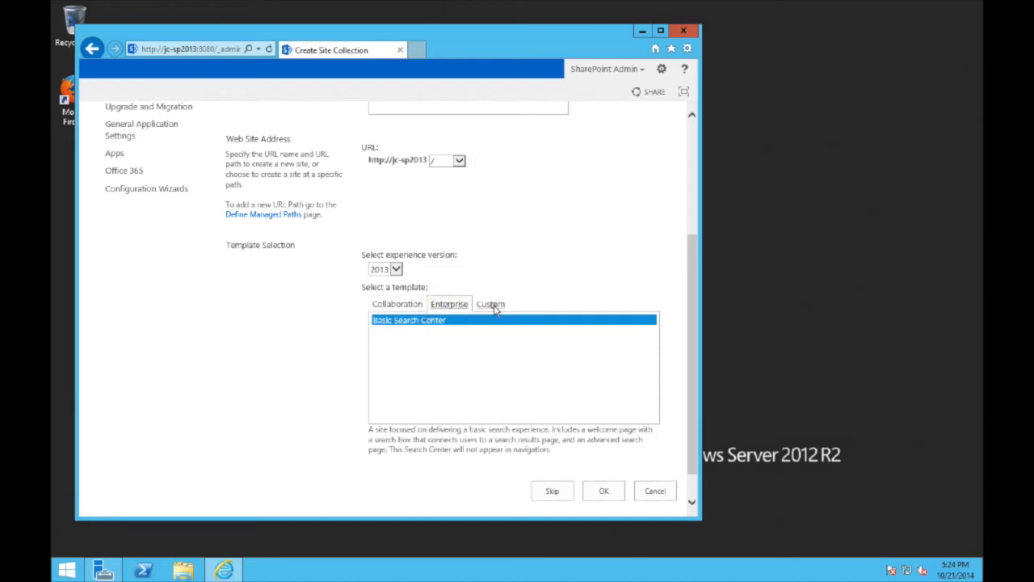
{"action": "left_click", "coordinate": [392, 304]}
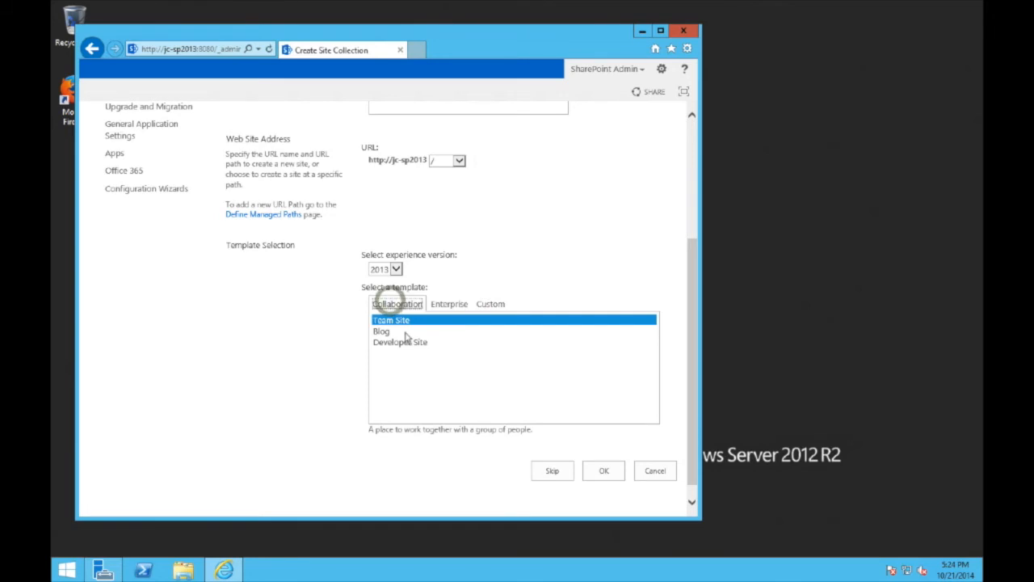
{"action": "left_click", "coordinate": [406, 320]}
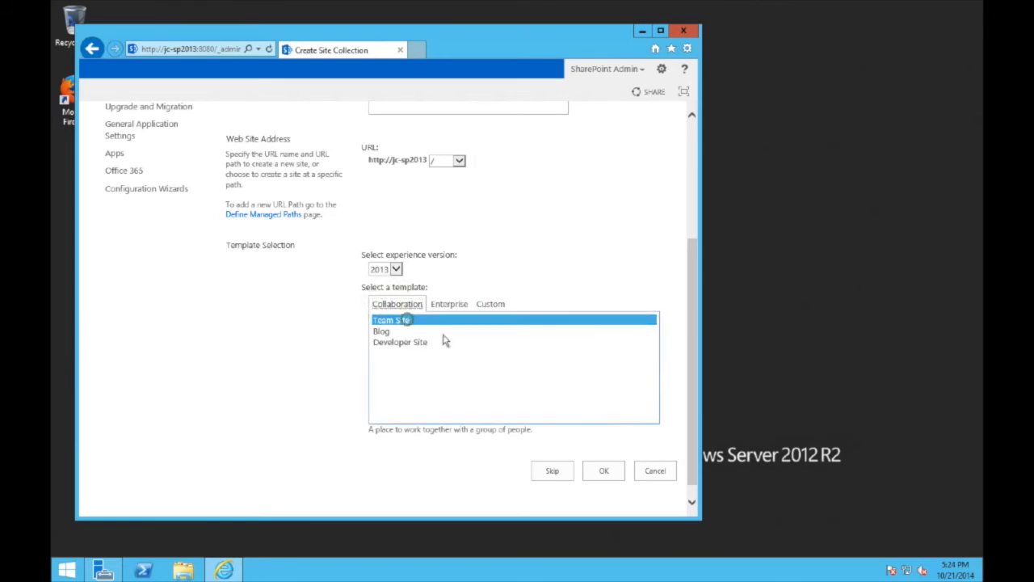
{"action": "left_click", "coordinate": [605, 473]}
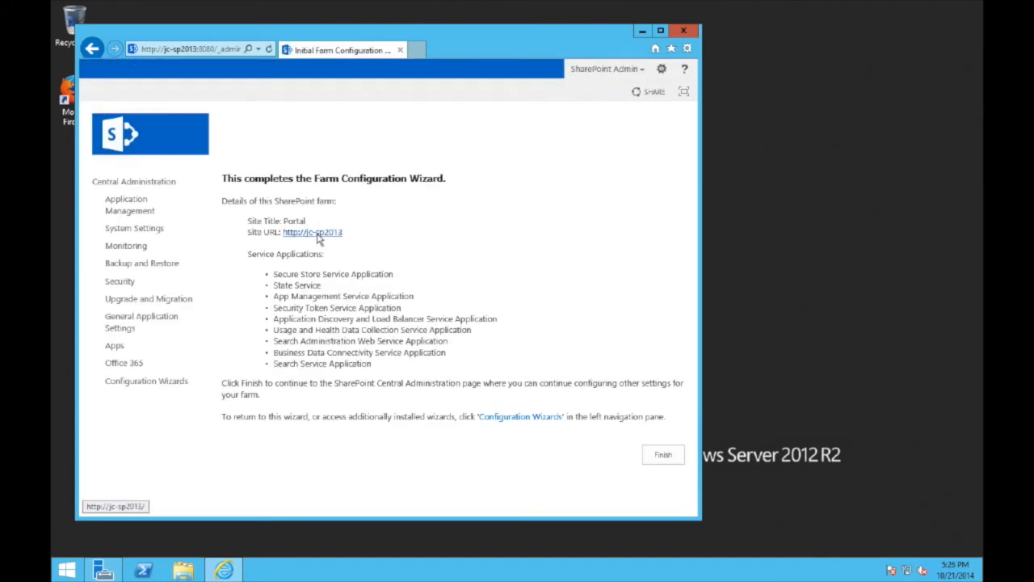
{"action": "right_click", "coordinate": [319, 240]}
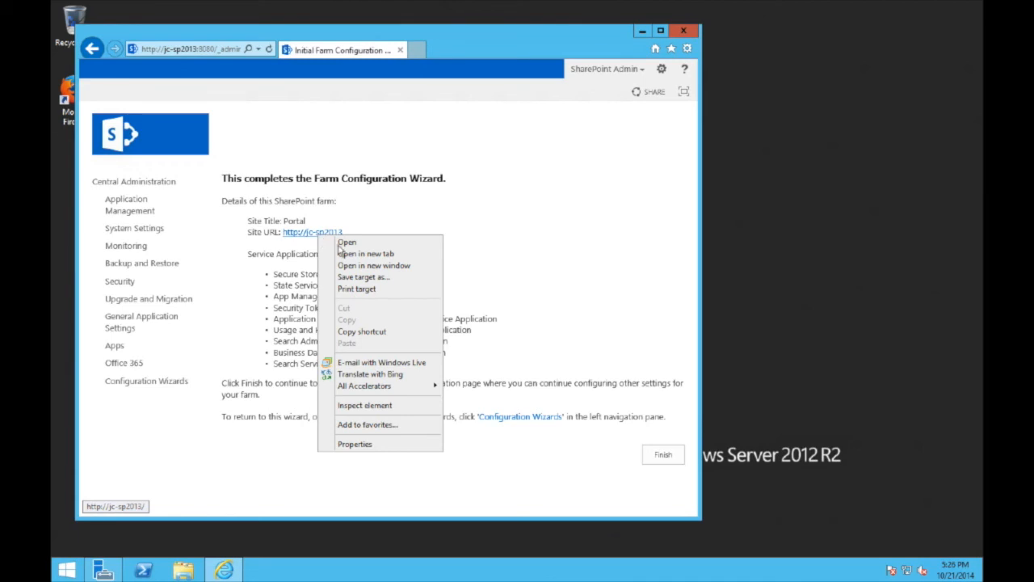
{"action": "left_click", "coordinate": [350, 254]}
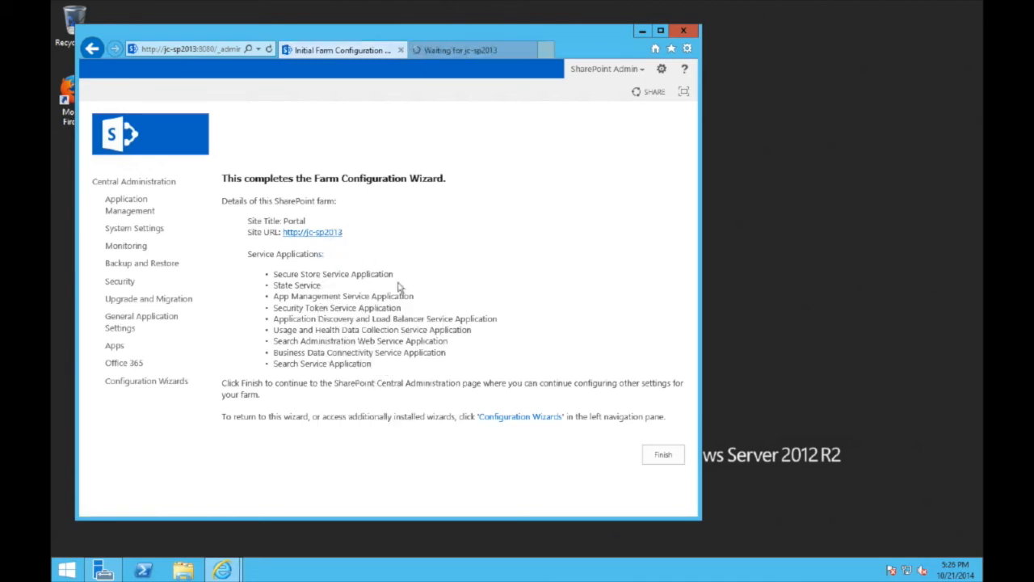
{"action": "left_click", "coordinate": [664, 455]}
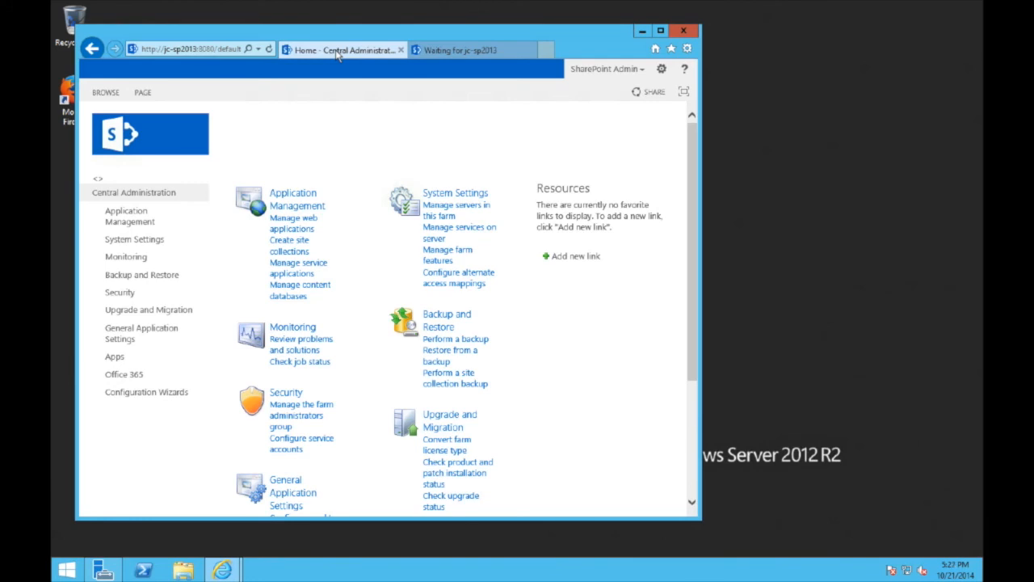
{"action": "left_click", "coordinate": [478, 52]}
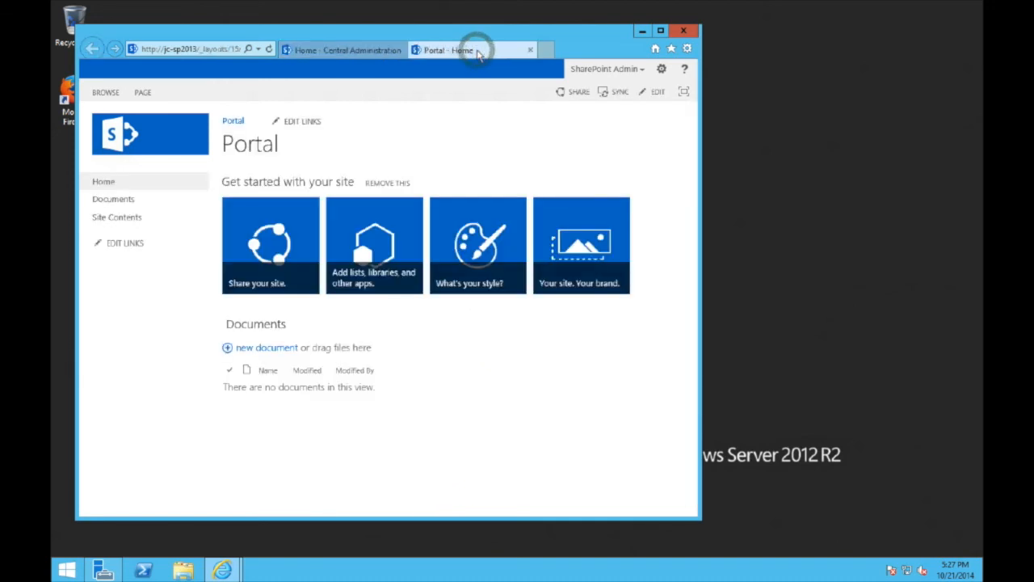